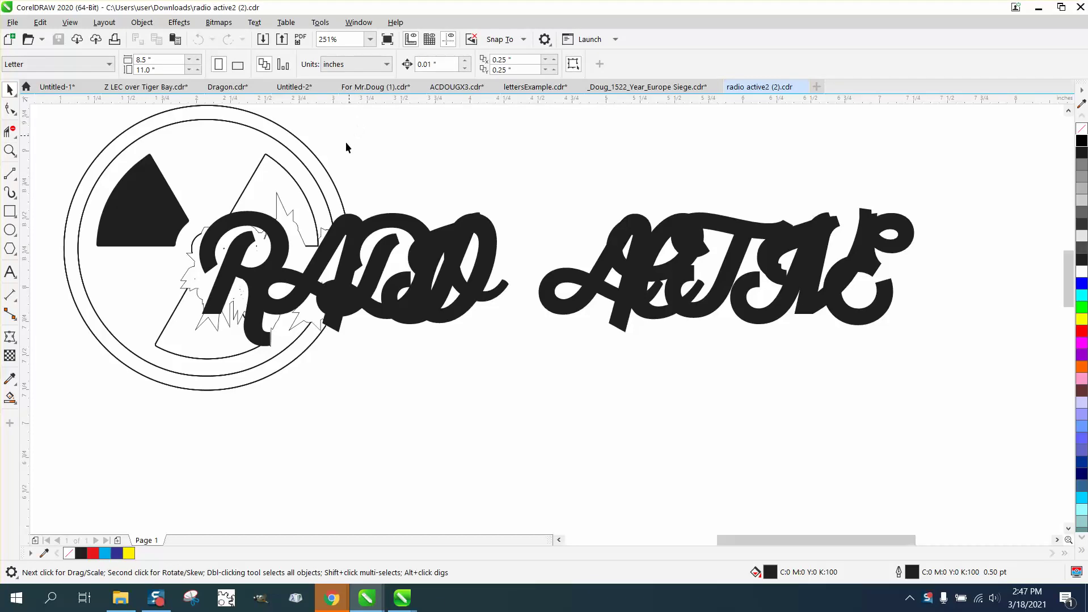
{"action": "left_click_drag", "start_coordinate": [279, 237], "coordinate": [428, 399]}
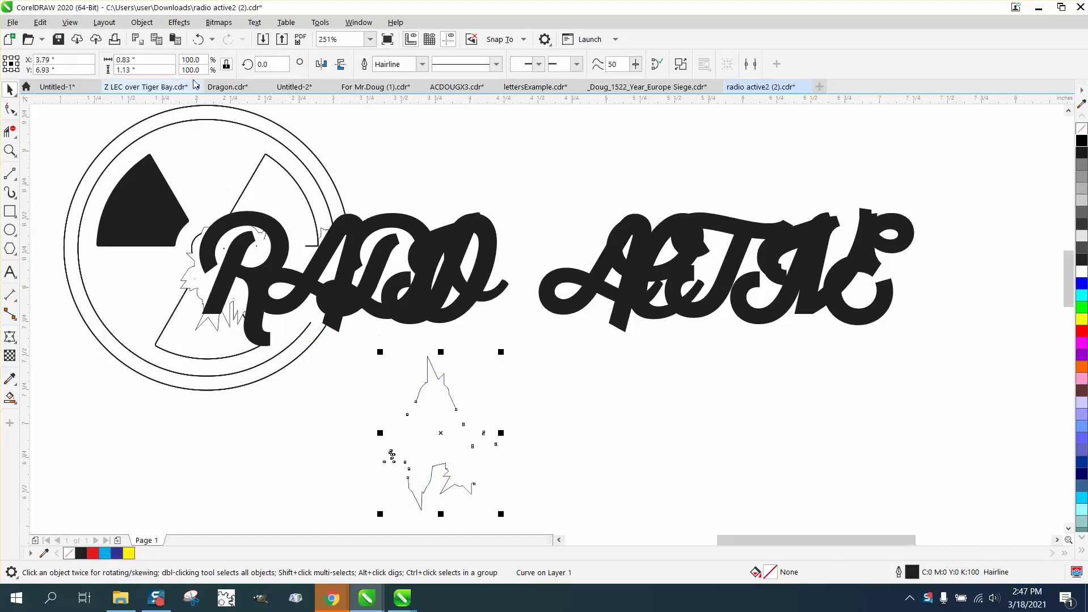
{"action": "left_click", "coordinate": [198, 39]}
{"action": "left_click", "coordinate": [476, 146]}
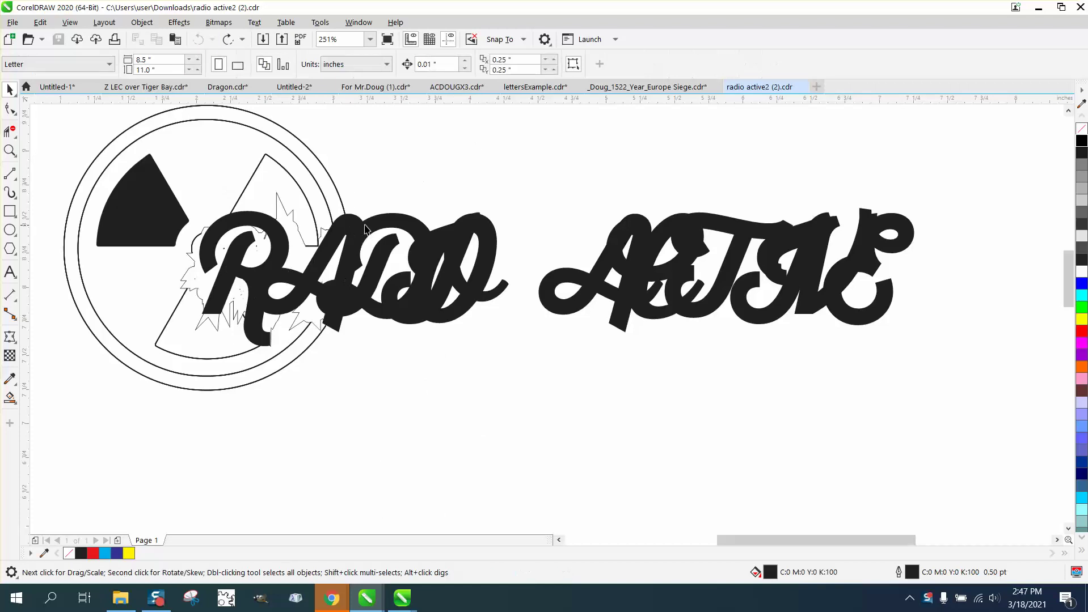
- Delete the D and then the A of the first word in the RADIO ACTIVE lettering
{"action": "left_click", "coordinate": [363, 230]}
{"action": "key", "text": "Delete"}
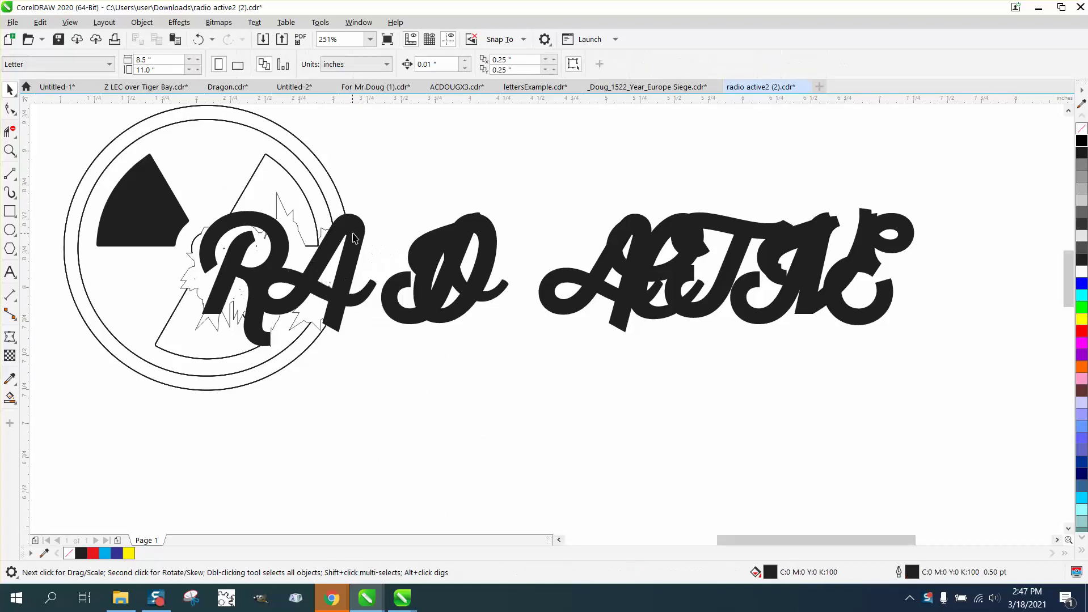
{"action": "left_click", "coordinate": [347, 248]}
{"action": "key", "text": "Delete"}
{"action": "left_click", "coordinate": [278, 234]}
{"action": "key", "text": "Delete"}
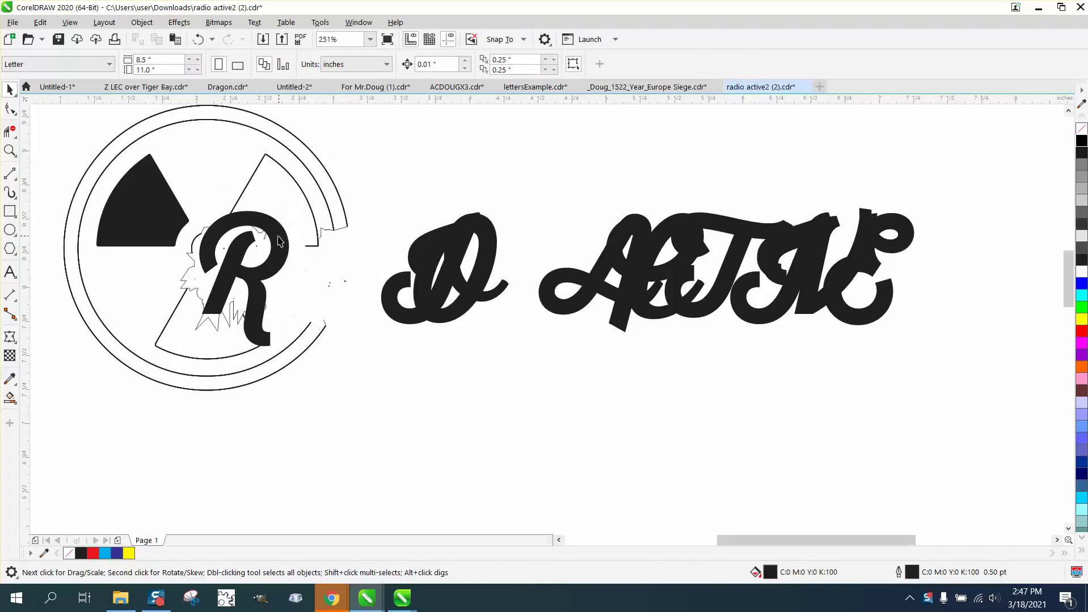
{"action": "left_click", "coordinate": [198, 39]}
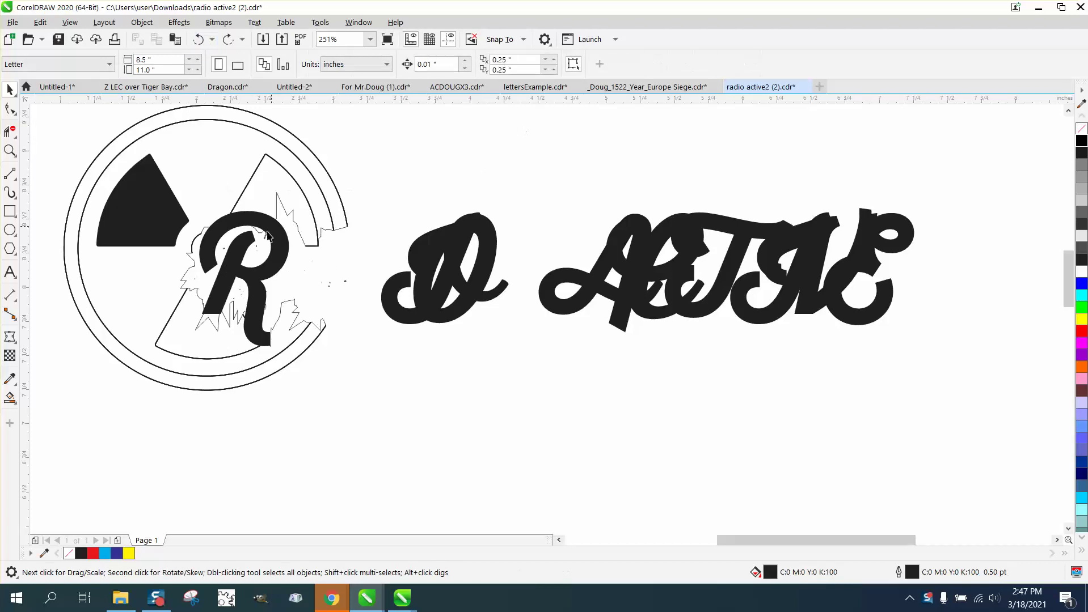
- Delete the R over the radiation symbol and all remaining lettering beside it
{"action": "left_click", "coordinate": [264, 304]}
{"action": "key", "text": "Delete"}
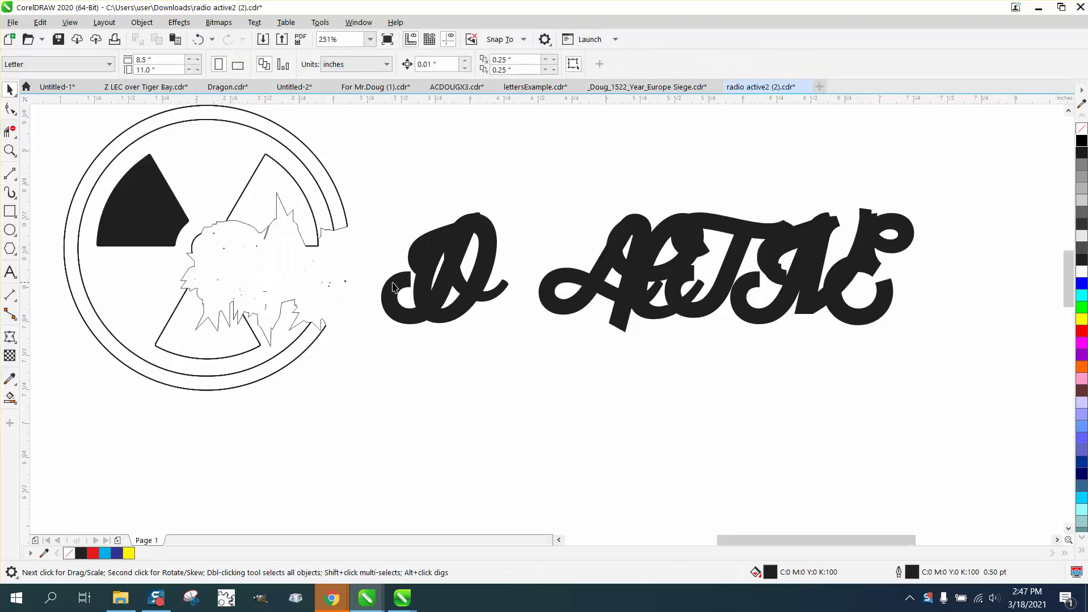
{"action": "left_click", "coordinate": [396, 284]}
{"action": "key", "text": "Delete"}
{"action": "left_click_drag", "start_coordinate": [391, 175], "coordinate": [980, 349]}
{"action": "key", "text": "Delete"}
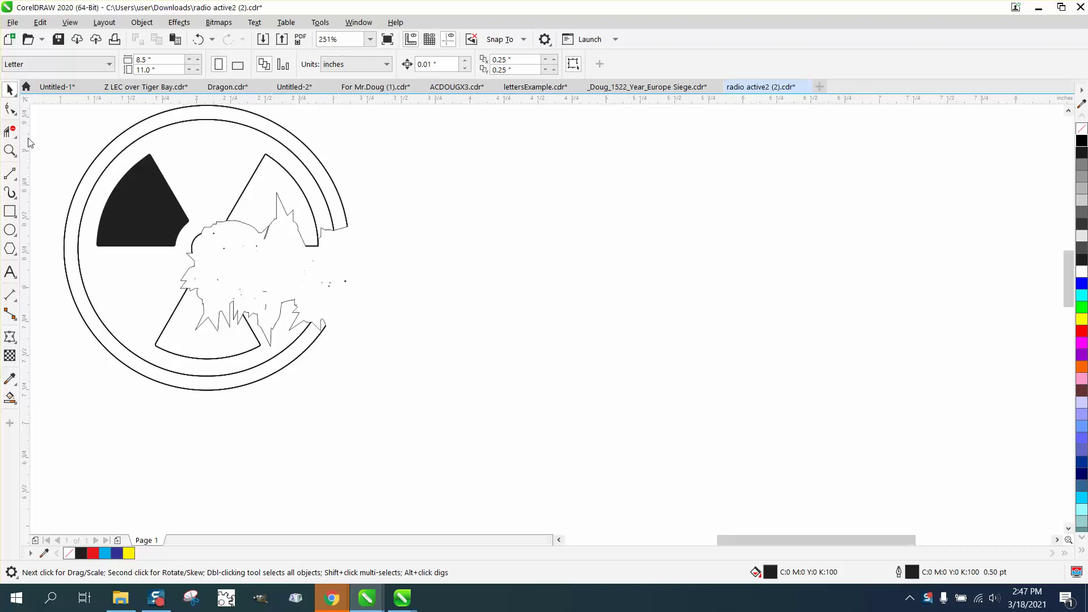
- Draw a rectangle about 3.01 by 2.23 inches around the radiation symbol and remove its fill
{"action": "left_click", "coordinate": [10, 150]}
{"action": "left_click_drag", "start_coordinate": [206, 149], "coordinate": [376, 272]}
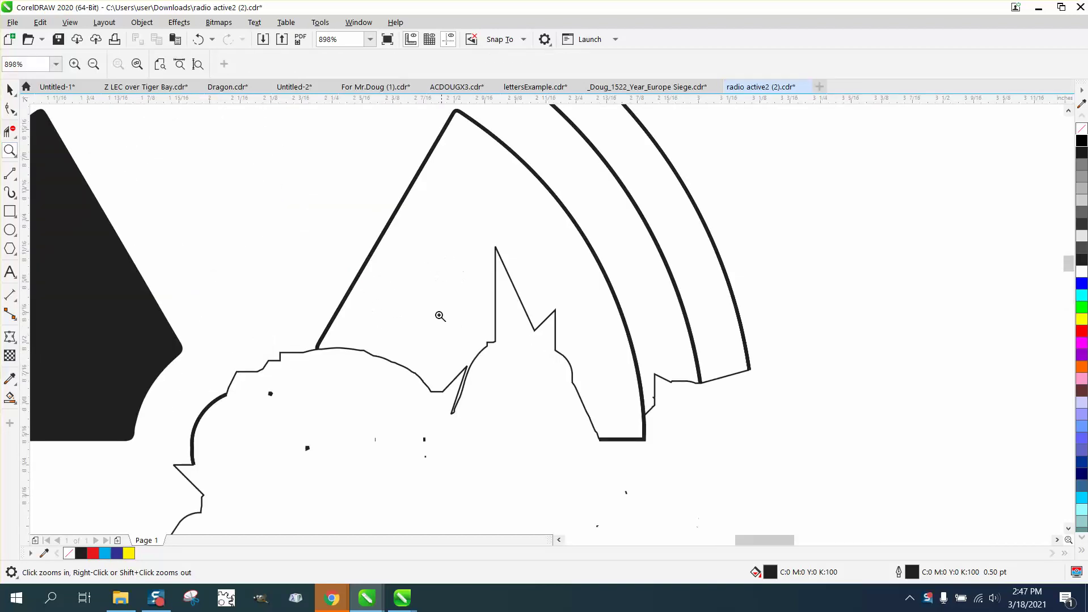
{"action": "scroll", "coordinate": [439, 316], "scroll_direction": "down", "scroll_amount": 4}
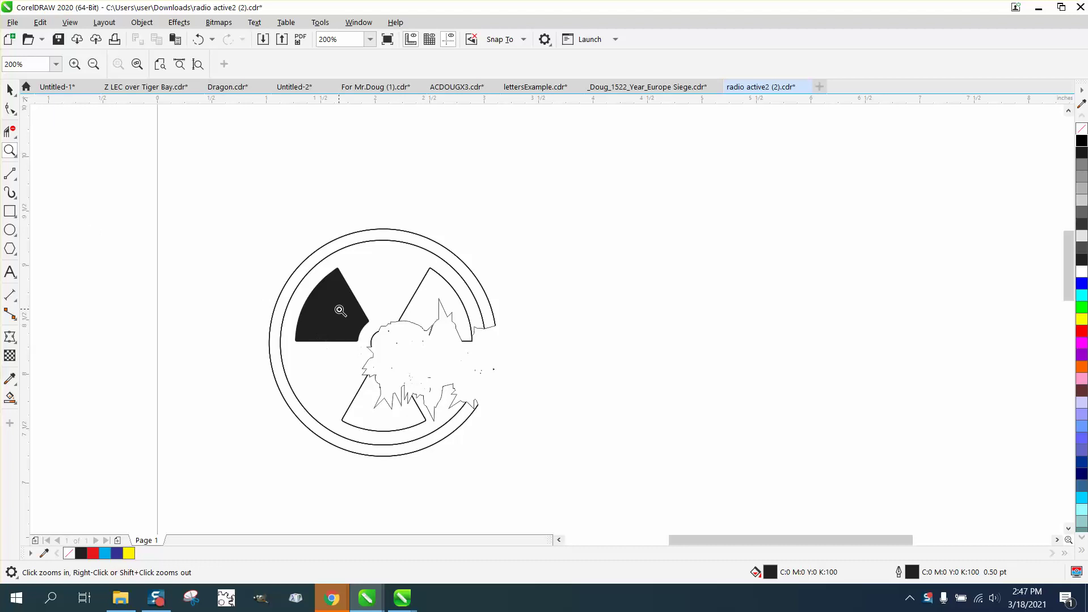
{"action": "left_click", "coordinate": [10, 90]}
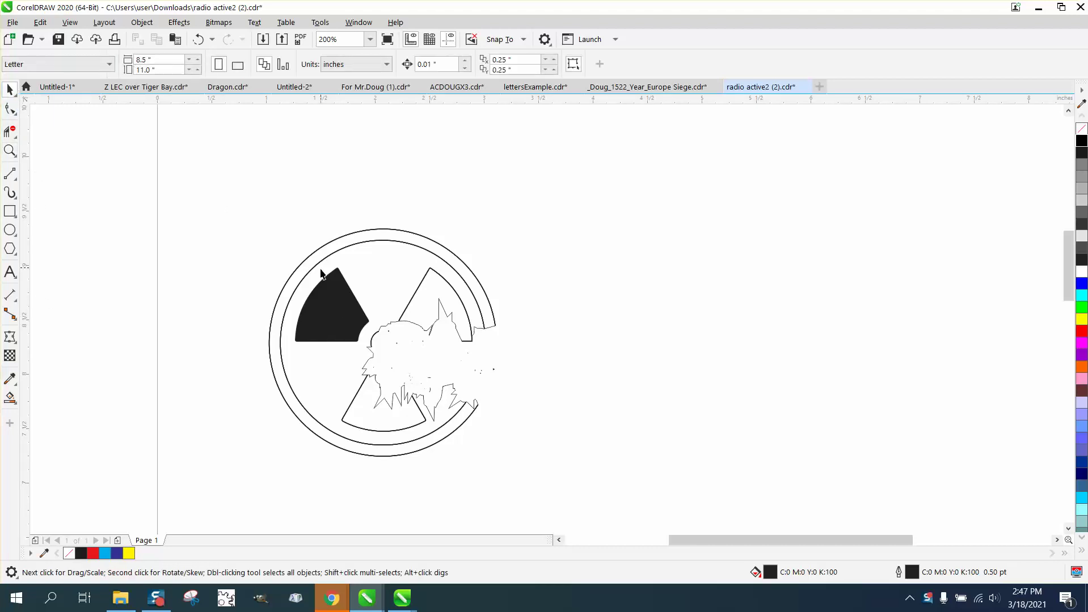
{"action": "left_click", "coordinate": [9, 211]}
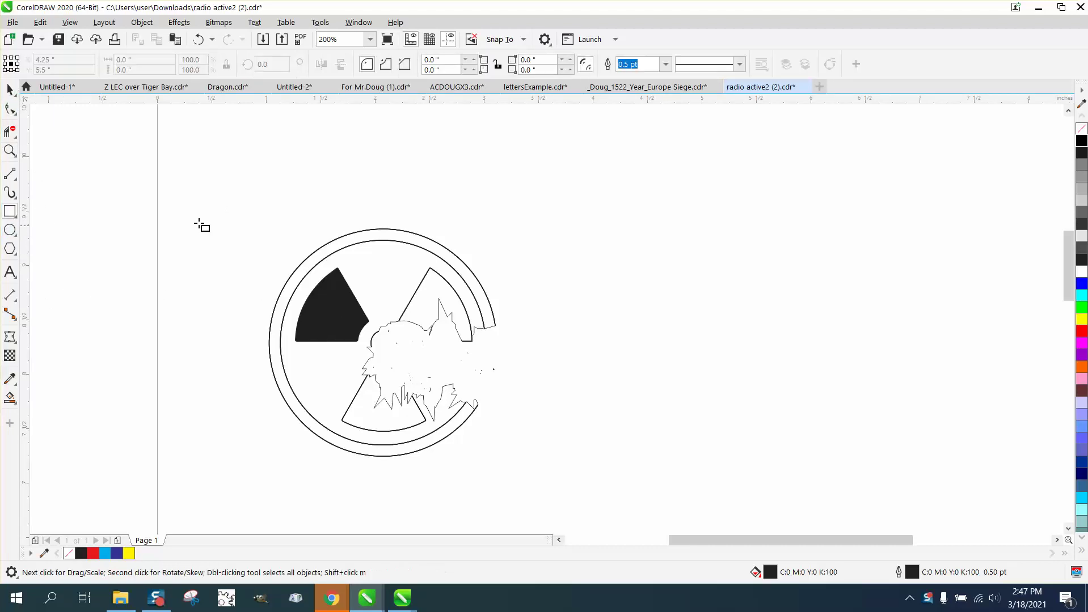
{"action": "left_click_drag", "start_coordinate": [228, 222], "coordinate": [555, 465]}
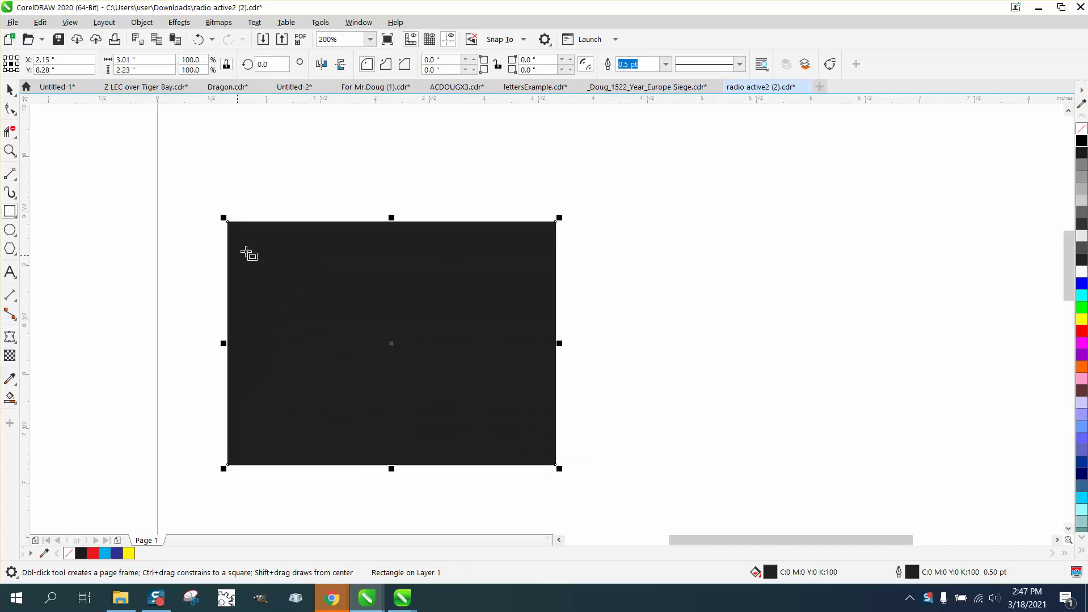
{"action": "left_click", "coordinate": [1082, 134]}
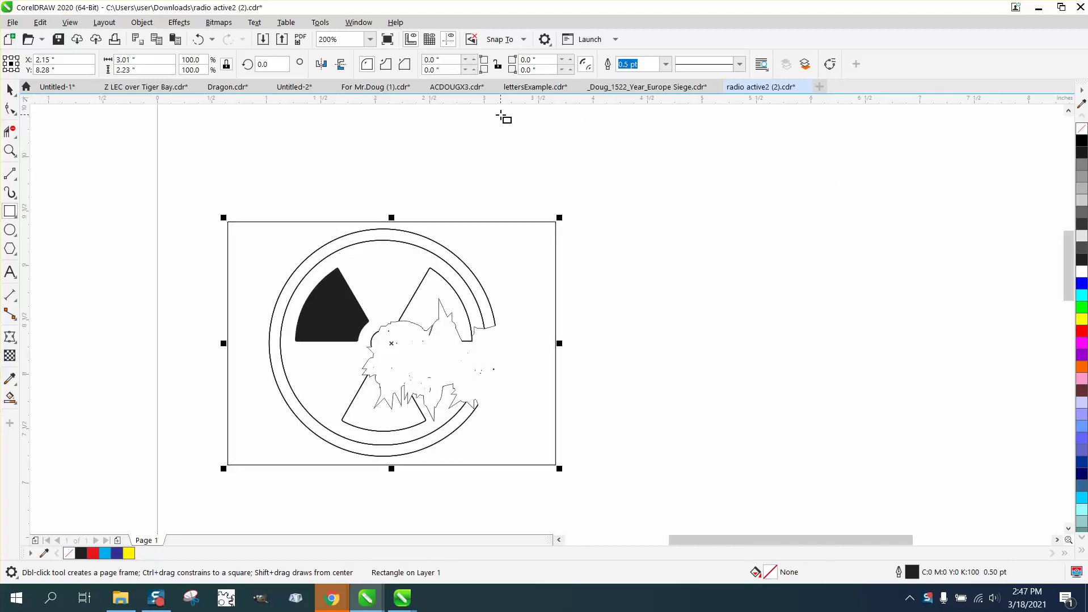
{"action": "left_click", "coordinate": [10, 89]}
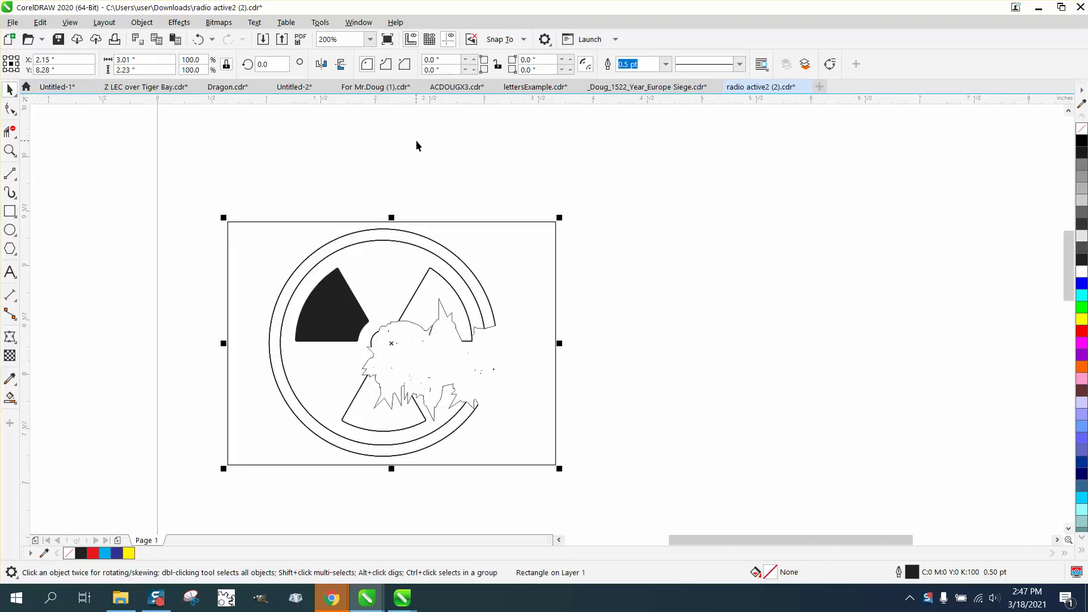
- Set the nudge distance to 2.5 inches with nothing selected
{"action": "left_click", "coordinate": [474, 147]}
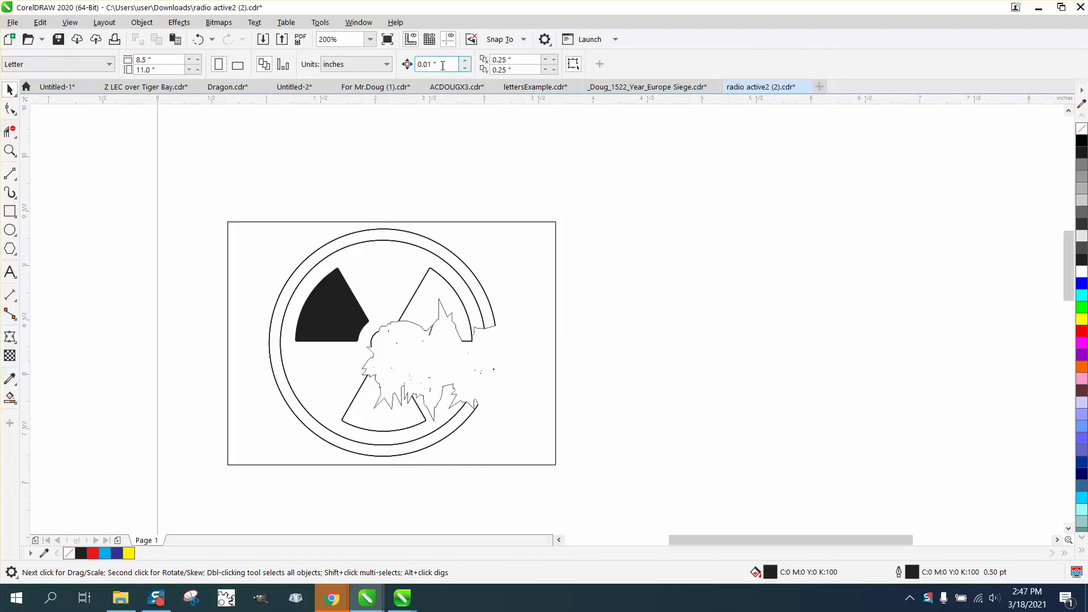
{"action": "left_click", "coordinate": [537, 464]}
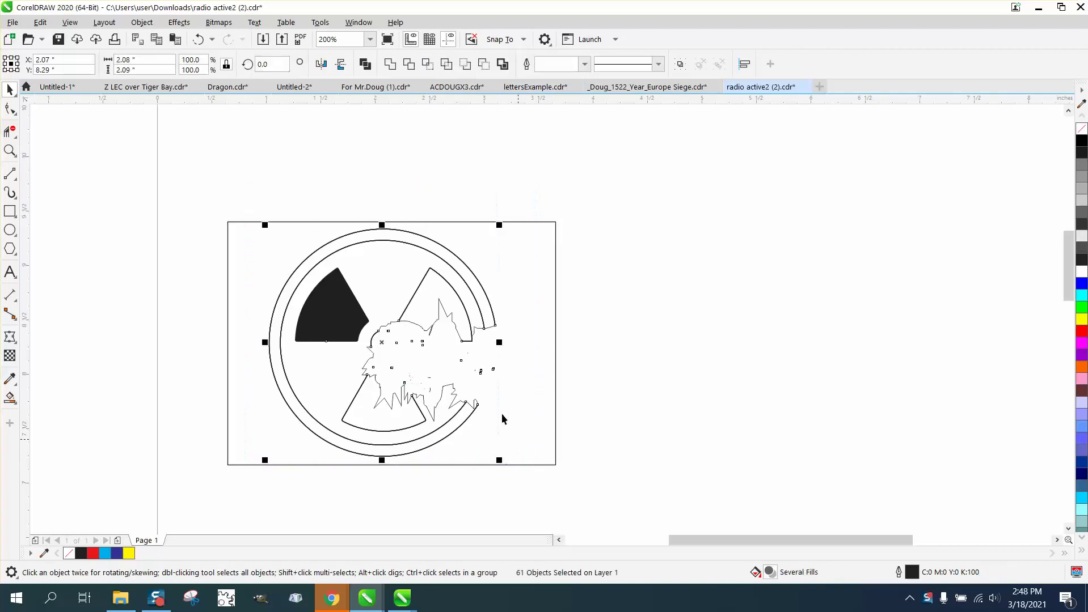
{"action": "left_click", "coordinate": [446, 121]}
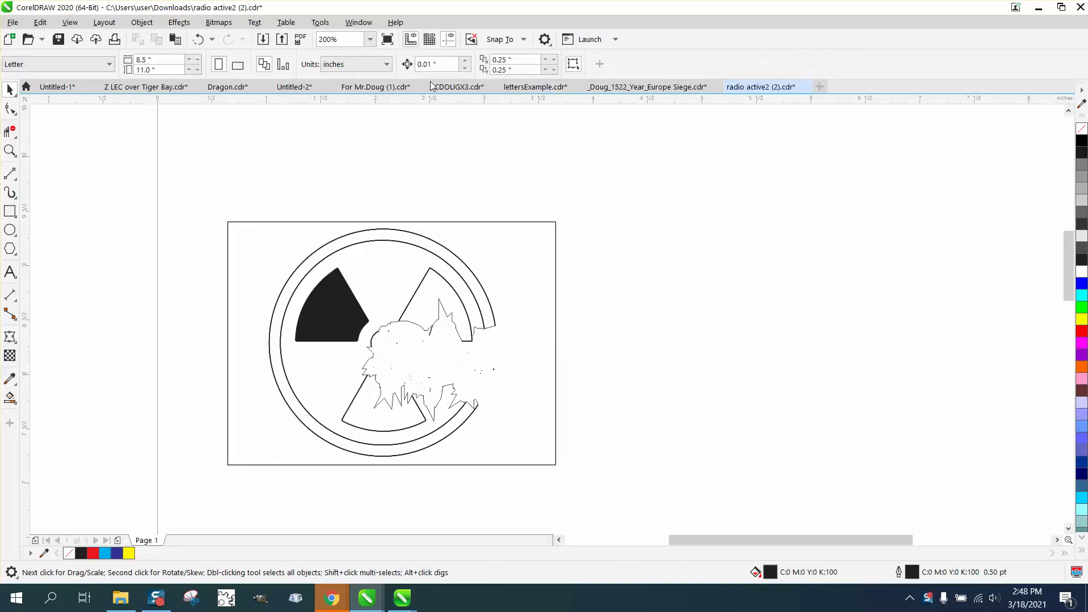
{"action": "left_click_drag", "start_coordinate": [442, 64], "coordinate": [368, 80]}
{"action": "type", "text": "2.5"}
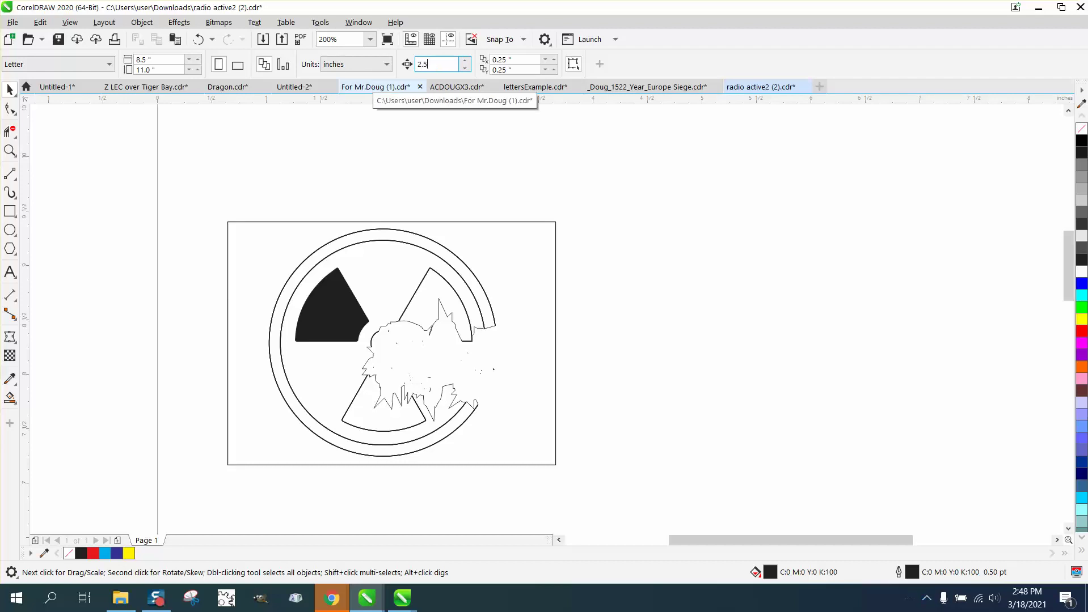
{"action": "key", "text": "Return"}
- Set both the horizontal and vertical duplicate distances to 0 inches
{"action": "double_click", "coordinate": [513, 59]}
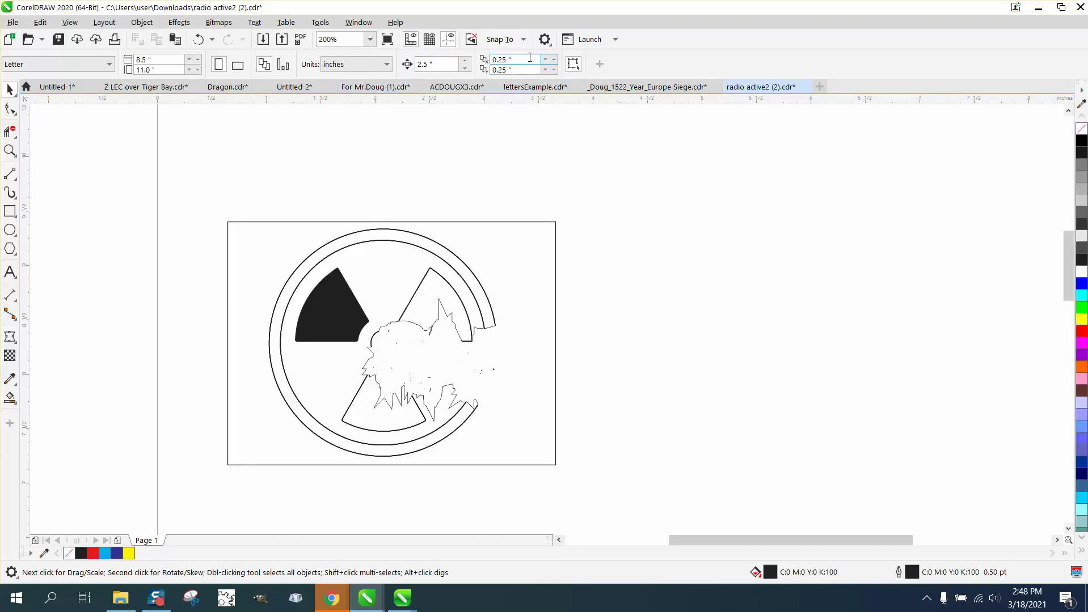
{"action": "type", "text": "0"}
{"action": "double_click", "coordinate": [514, 70]}
{"action": "type", "text": "0"}
{"action": "key", "text": "Return"}
- Nudge the two stacked duplicates of the symbol's upper-right wedge outline 2.5 inches to the right, outside the rectangle
{"action": "left_click", "coordinate": [457, 294]}
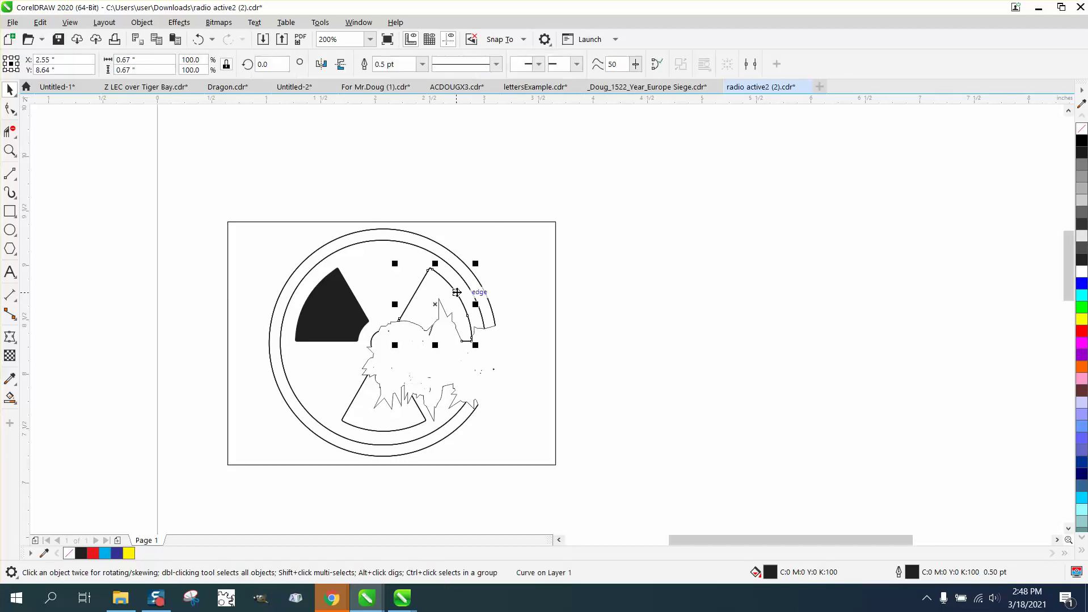
{"action": "left_click_drag", "start_coordinate": [458, 292], "coordinate": [695, 288]}
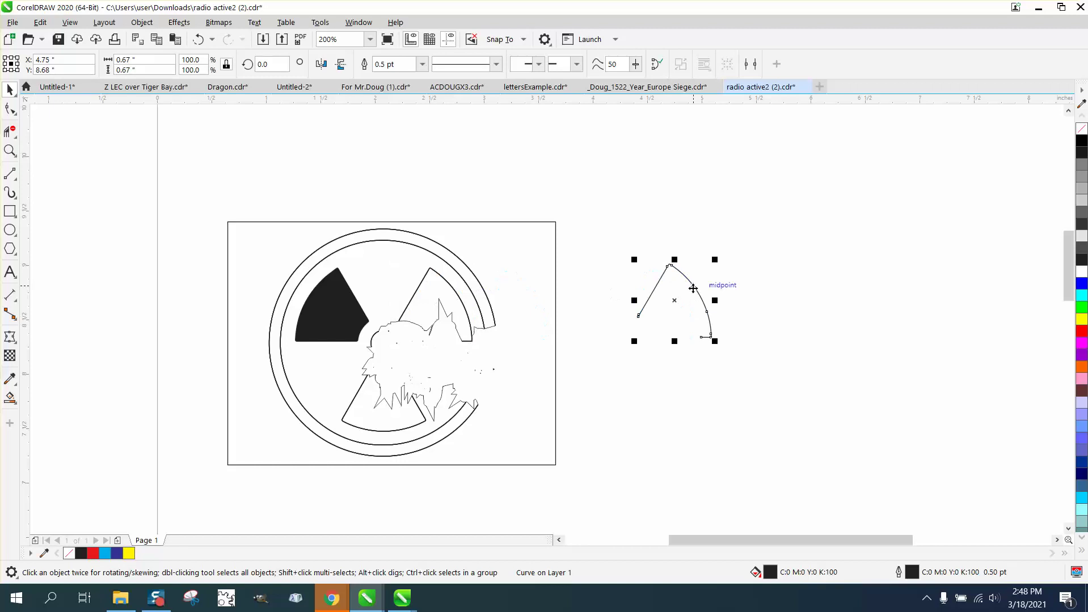
{"action": "left_click", "coordinate": [197, 39]}
{"action": "key", "text": "ctrl+shift+z"}
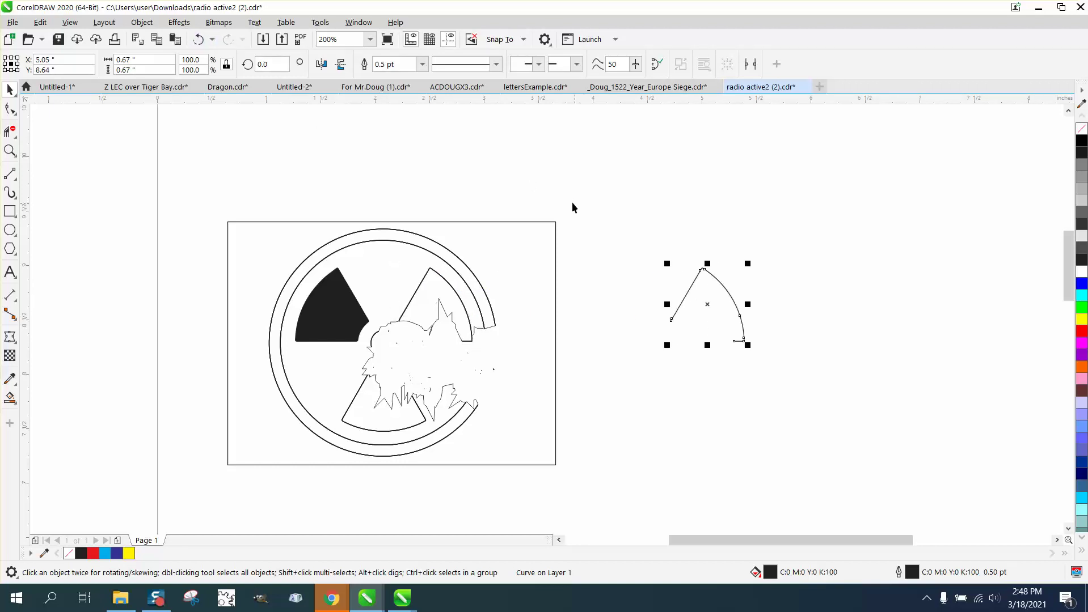
{"action": "left_click", "coordinate": [455, 294]}
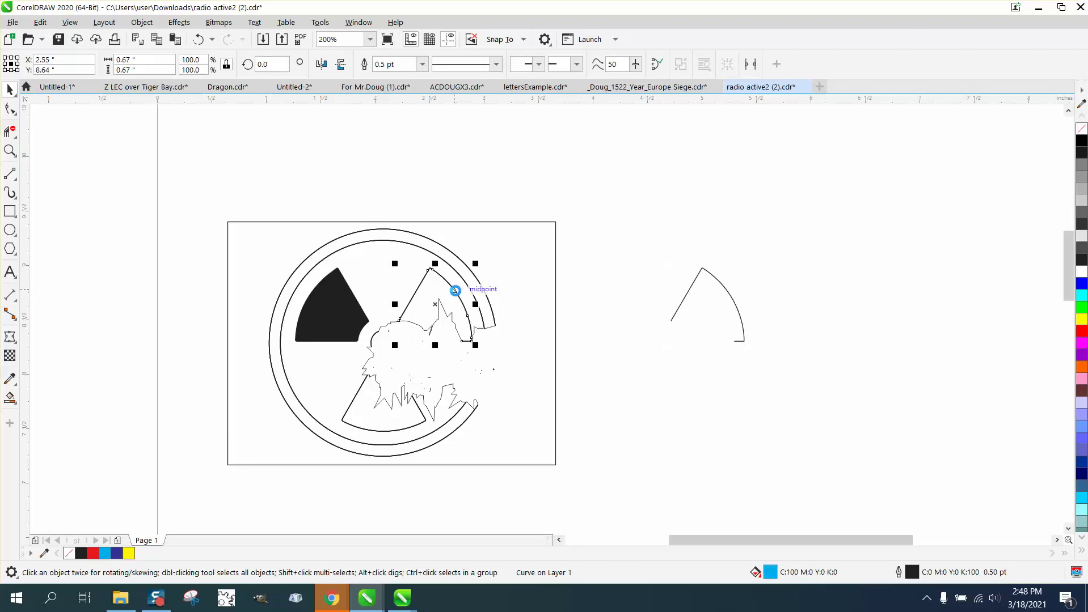
{"action": "key", "text": "ctrl+d"}
{"action": "left_click", "coordinate": [455, 290]}
{"action": "key", "text": "ctrl+d"}
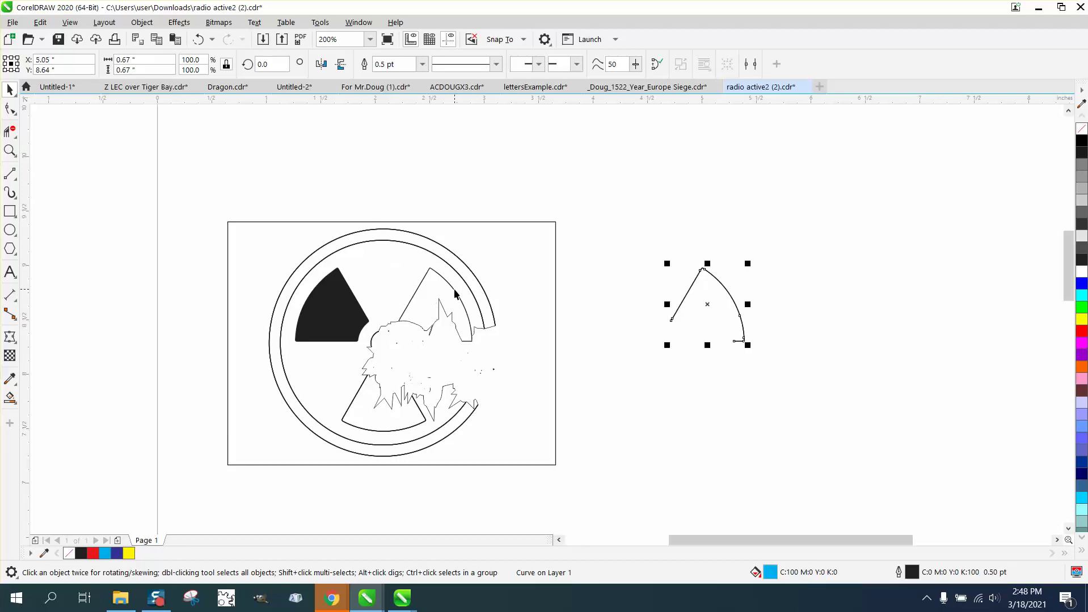
- Delete the duplicate wedge outlines that lie outside the rectangle
{"action": "left_click", "coordinate": [454, 290]}
{"action": "key", "text": "ctrl+r"}
{"action": "key", "text": "ctrl+z"}
{"action": "left_click_drag", "start_coordinate": [620, 250], "coordinate": [810, 409]}
{"action": "key", "text": "Delete"}
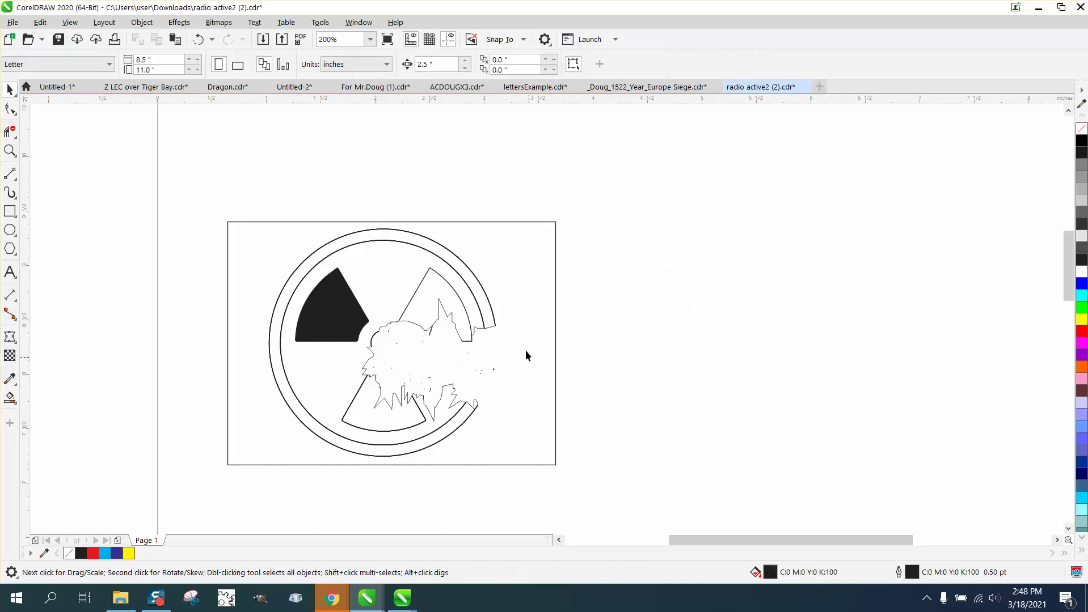
- Nudge the remaining upper-right wedge outline and the two jagged curves 2.5 inches to the right, out of the symbol
{"action": "left_click", "coordinate": [460, 296]}
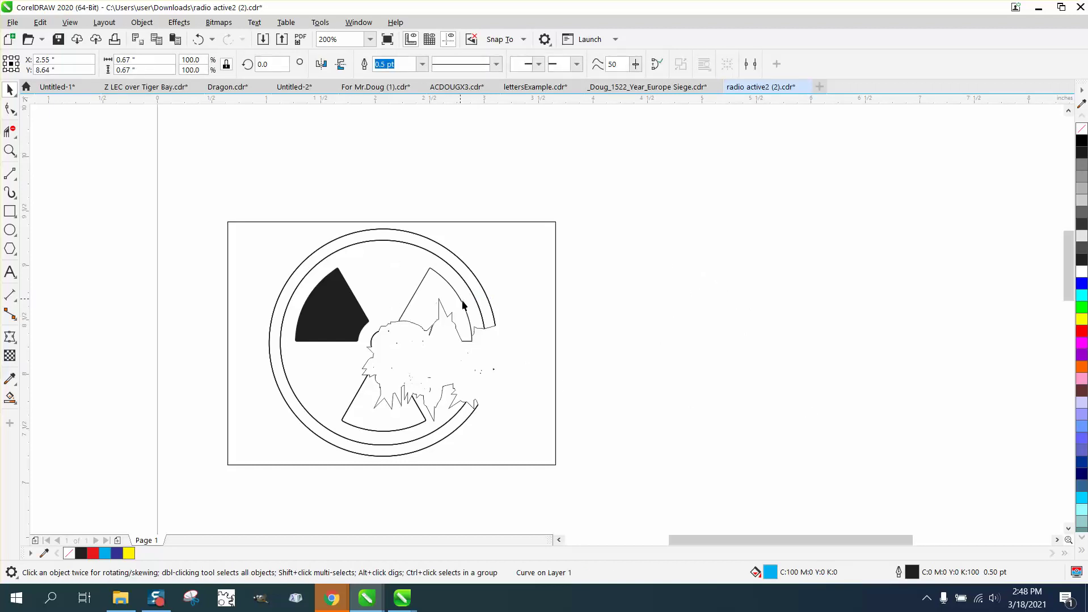
{"action": "key", "text": "Right"}
{"action": "left_click", "coordinate": [456, 328]}
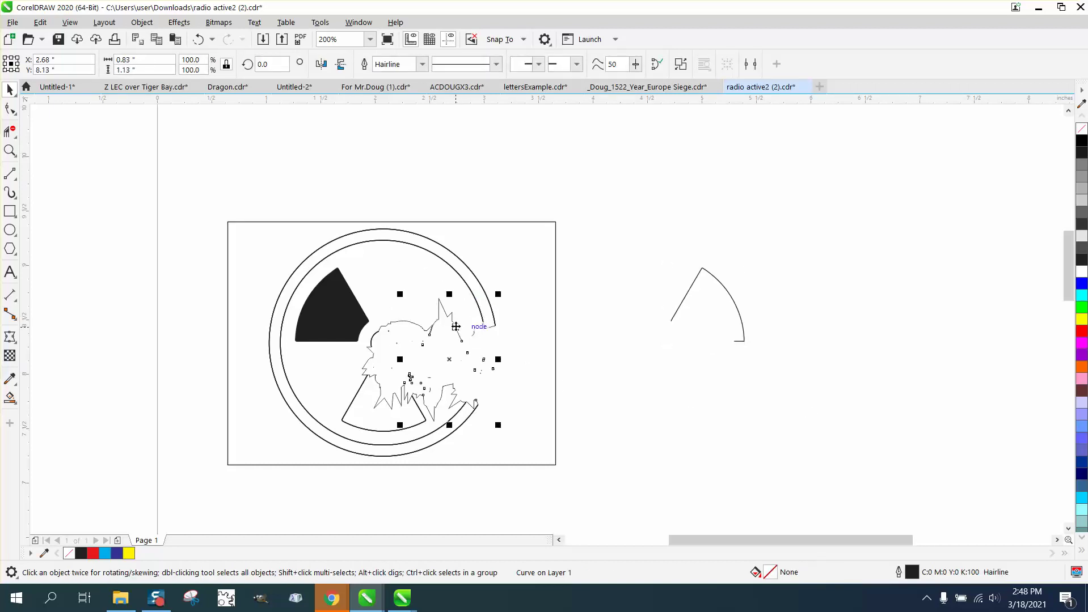
{"action": "key", "text": "Right"}
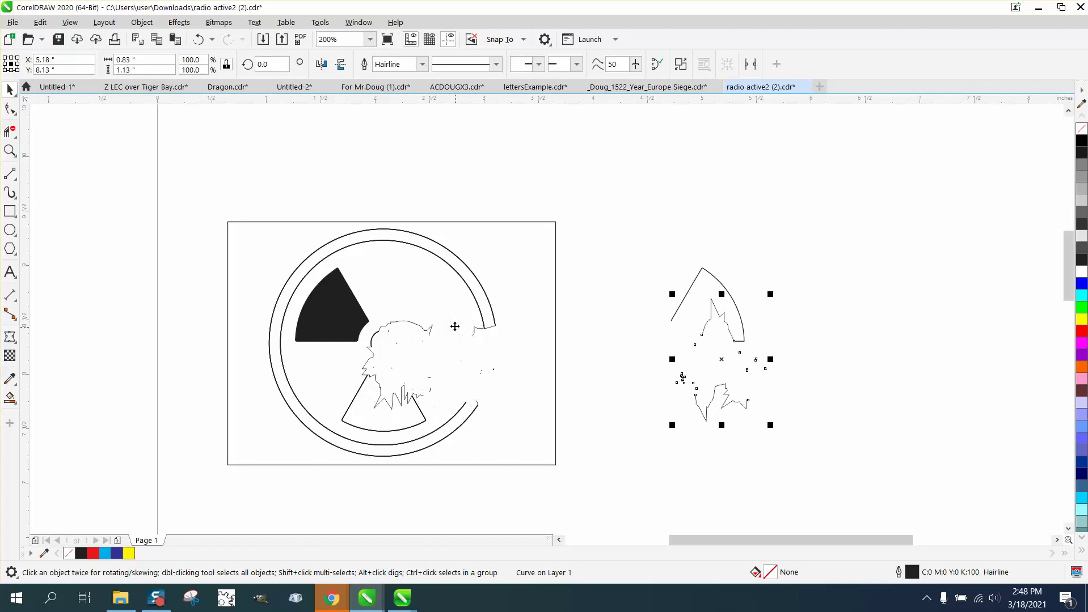
{"action": "left_click", "coordinate": [421, 331]}
{"action": "key", "text": "Right"}
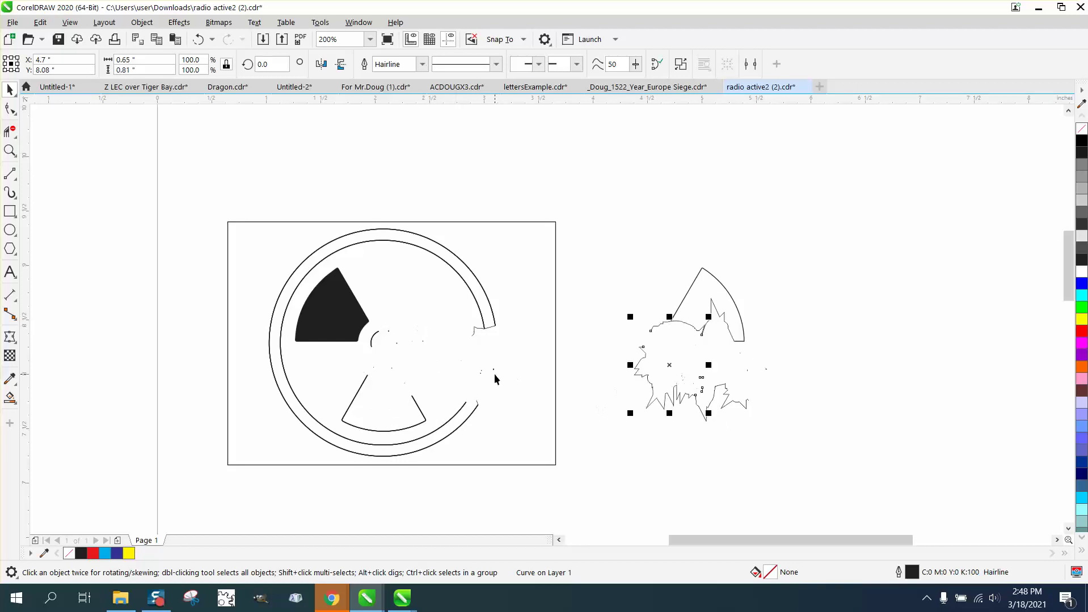
{"action": "left_click", "coordinate": [10, 150]}
{"action": "left_click_drag", "start_coordinate": [274, 246], "coordinate": [573, 444]}
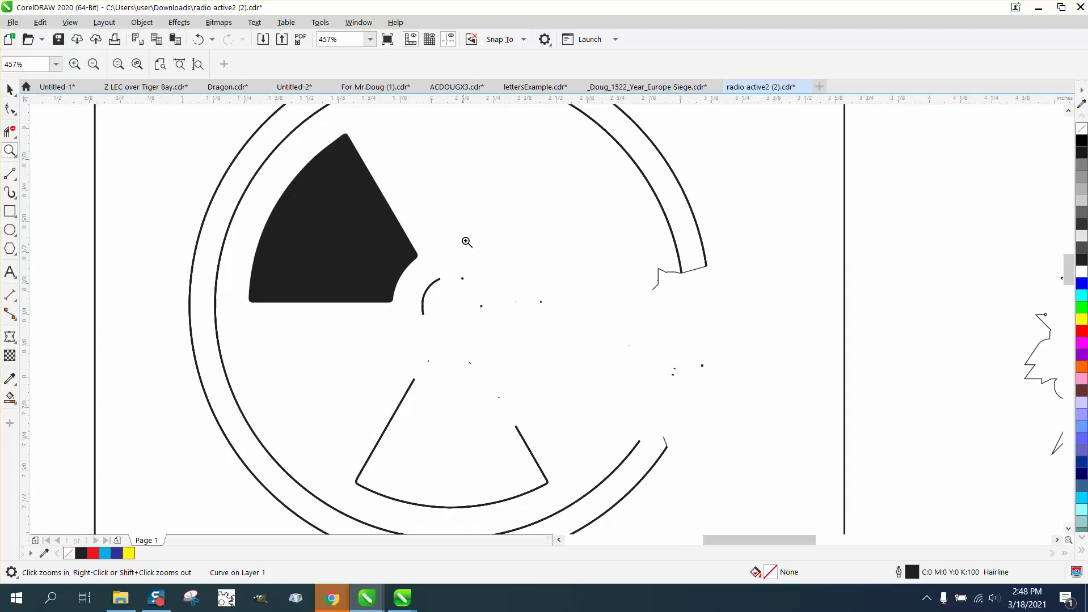
{"action": "left_click_drag", "start_coordinate": [450, 272], "coordinate": [546, 321]}
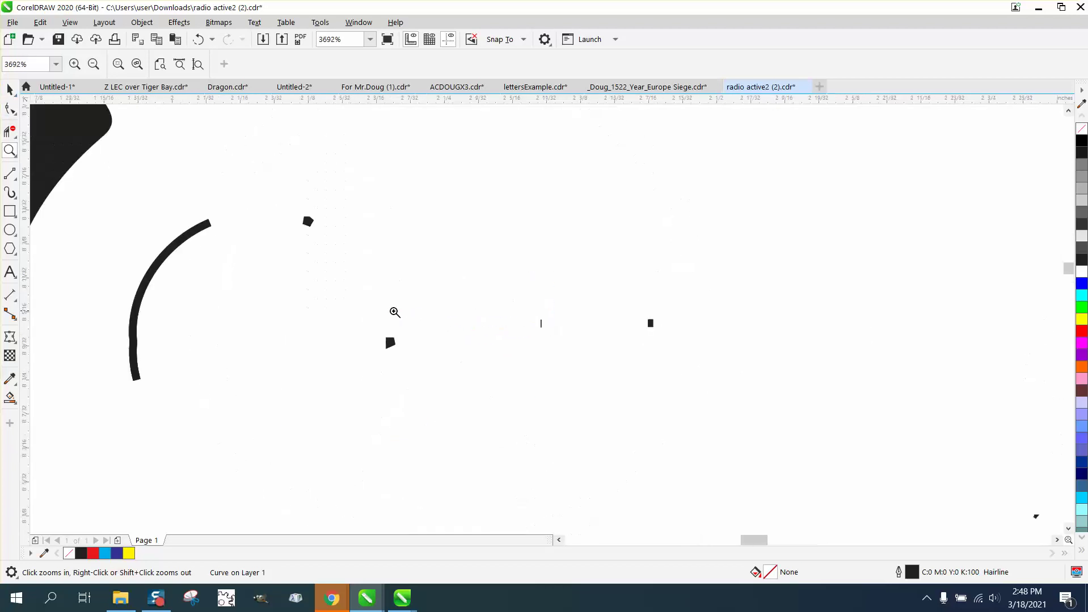
{"action": "right_click", "coordinate": [395, 312]}
{"action": "right_click", "coordinate": [461, 308]}
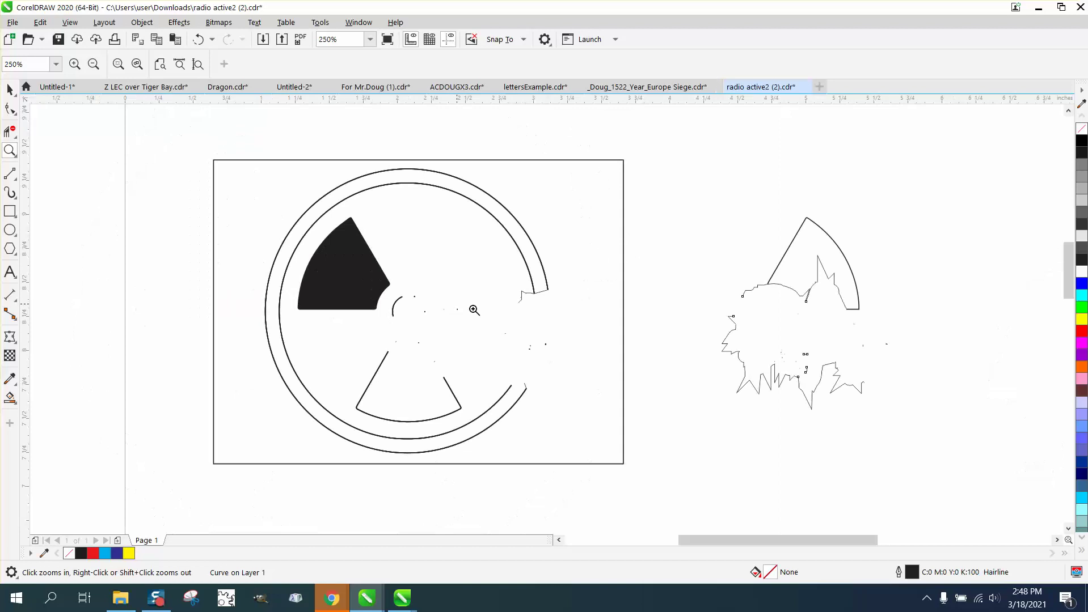
- Set the outline width of the wedge outline outside the rectangle to Hairline
{"action": "left_click", "coordinate": [9, 89]}
{"action": "key", "text": "space"}
{"action": "left_click", "coordinate": [834, 251]}
{"action": "left_click", "coordinate": [837, 251]}
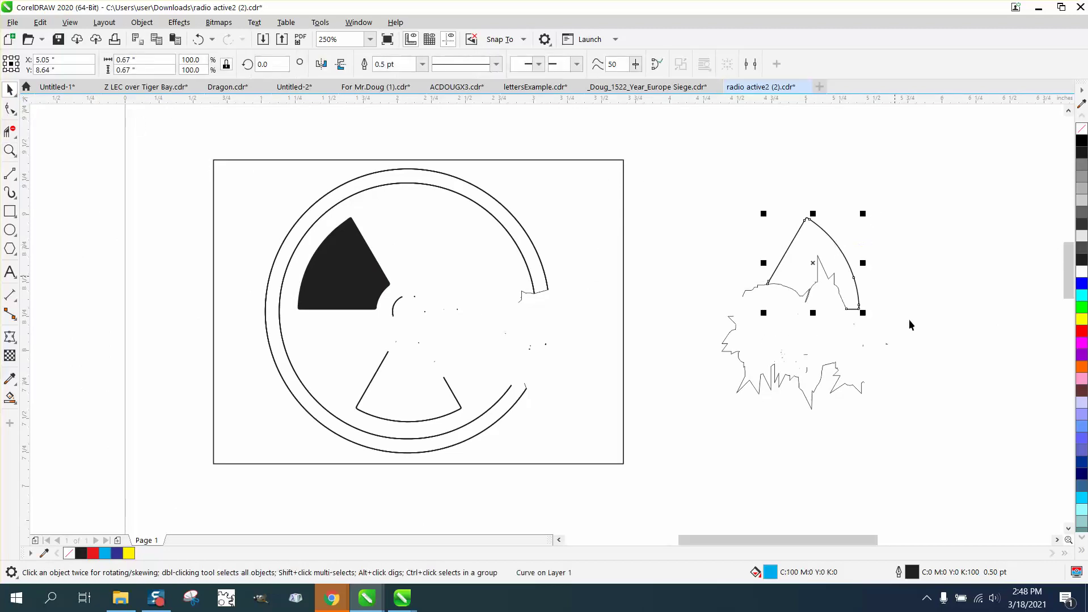
{"action": "double_click", "coordinate": [911, 574]}
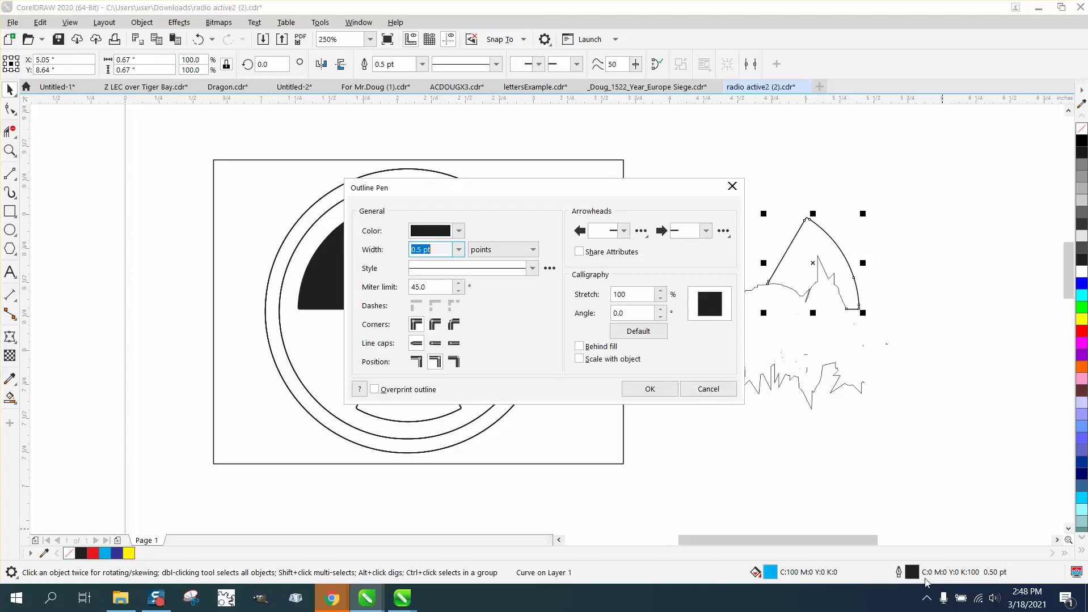
{"action": "left_click", "coordinate": [458, 250]}
{"action": "left_click", "coordinate": [425, 273]}
{"action": "left_click", "coordinate": [663, 388]}
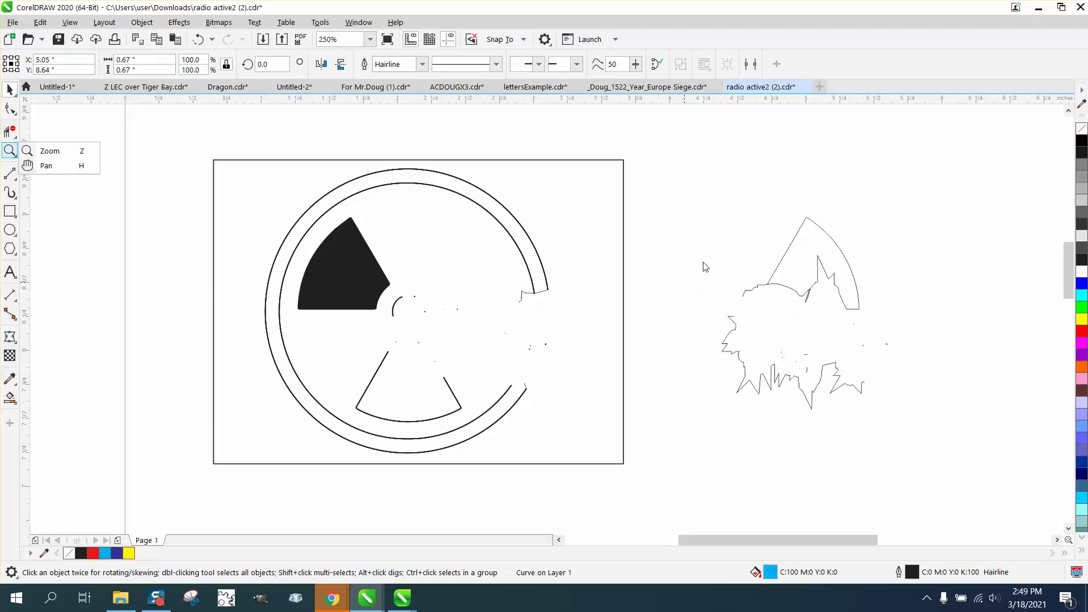
- Draw a rectangle about 1.18 by 0.83 inches around the upper wedge outline outside the symbol and remove its fill
{"action": "left_click", "coordinate": [9, 150]}
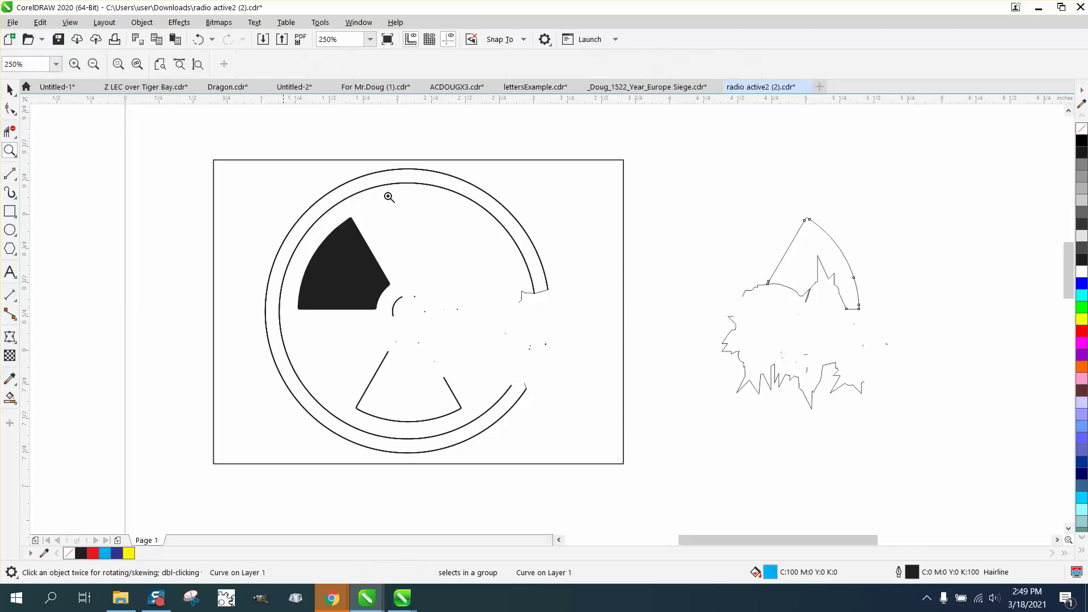
{"action": "left_click_drag", "start_coordinate": [700, 206], "coordinate": [928, 362]}
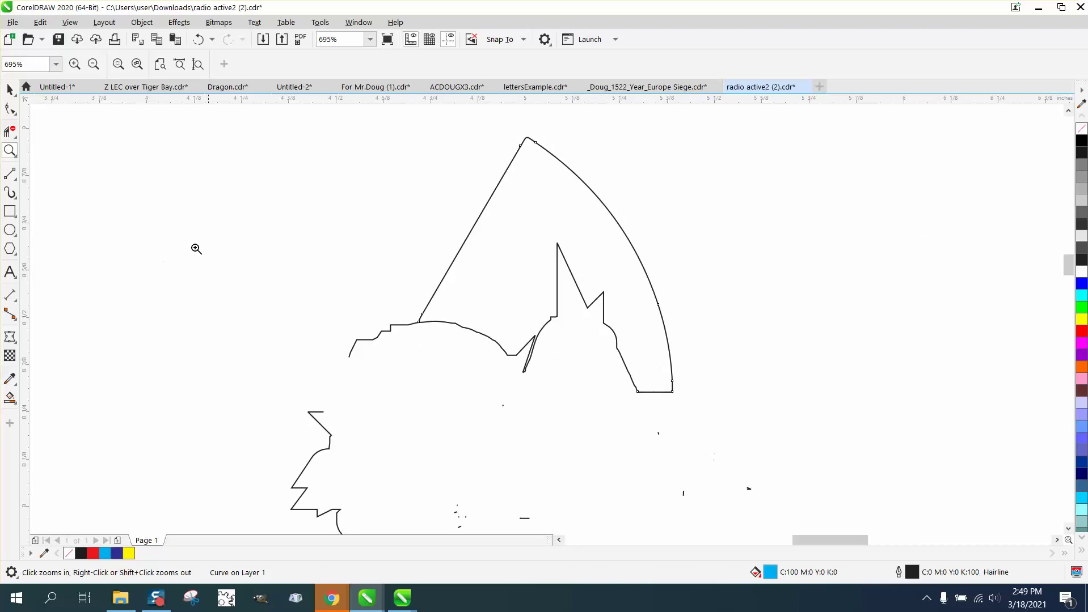
{"action": "left_click", "coordinate": [10, 211]}
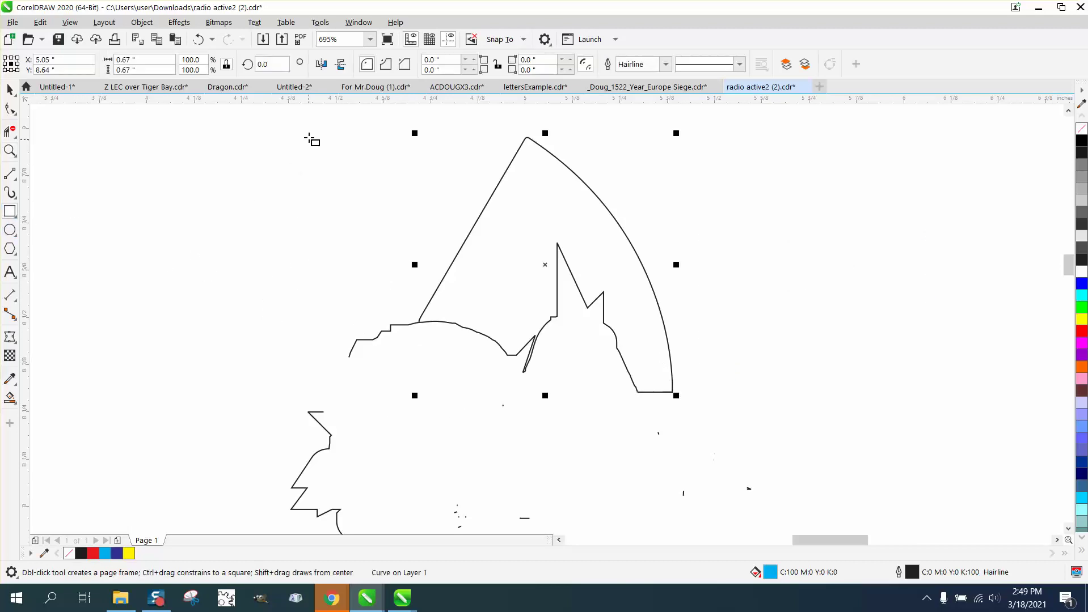
{"action": "mouse_move", "coordinate": [311, 127]}
{"action": "left_mouse_down"}
{"action": "mouse_move", "coordinate": [364, 312]}
{"action": "mouse_move", "coordinate": [760, 441]}
{"action": "left_mouse_up"}
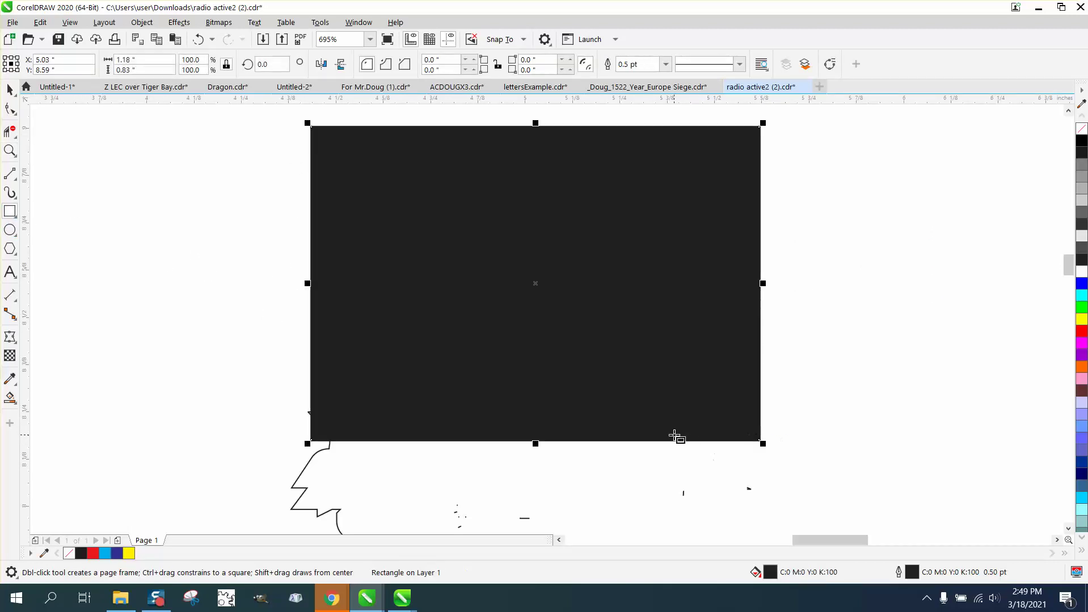
{"action": "left_click", "coordinate": [1080, 130]}
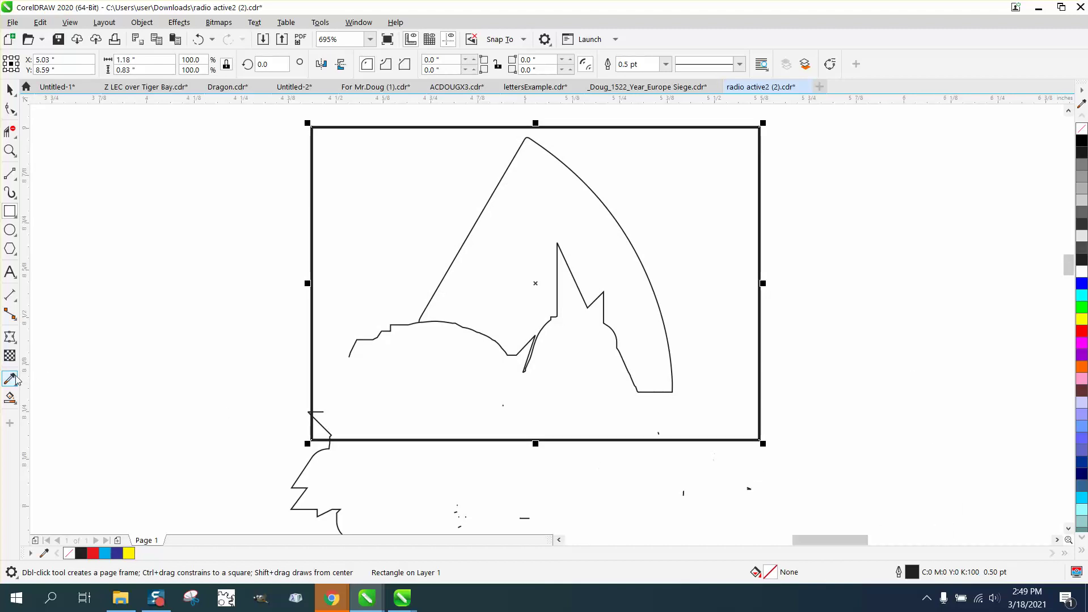
{"action": "left_click", "coordinate": [10, 398]}
{"action": "left_click", "coordinate": [511, 279]}
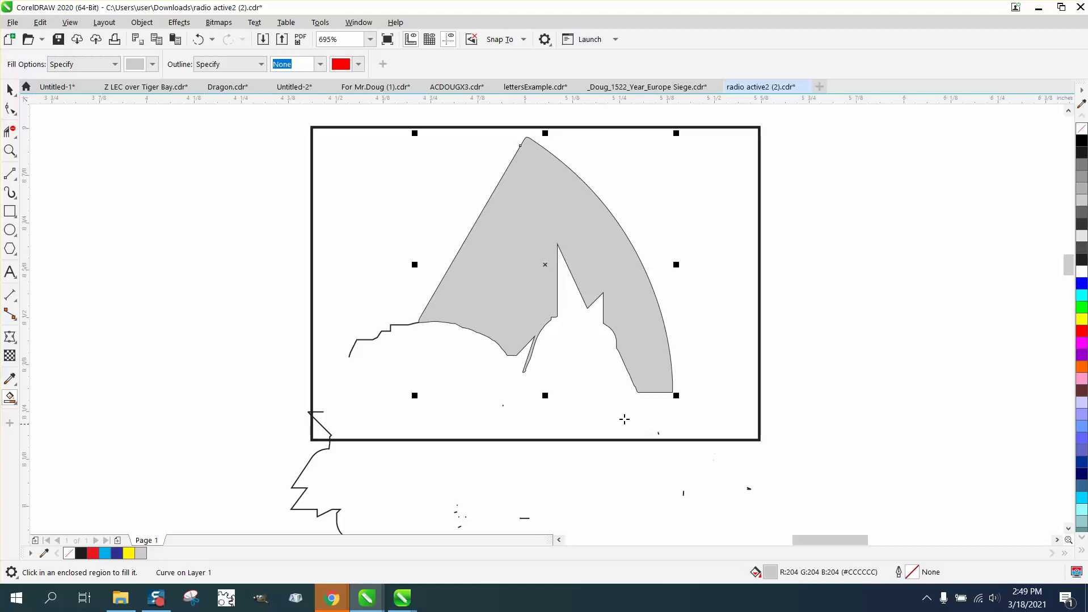
{"action": "left_click", "coordinate": [198, 39]}
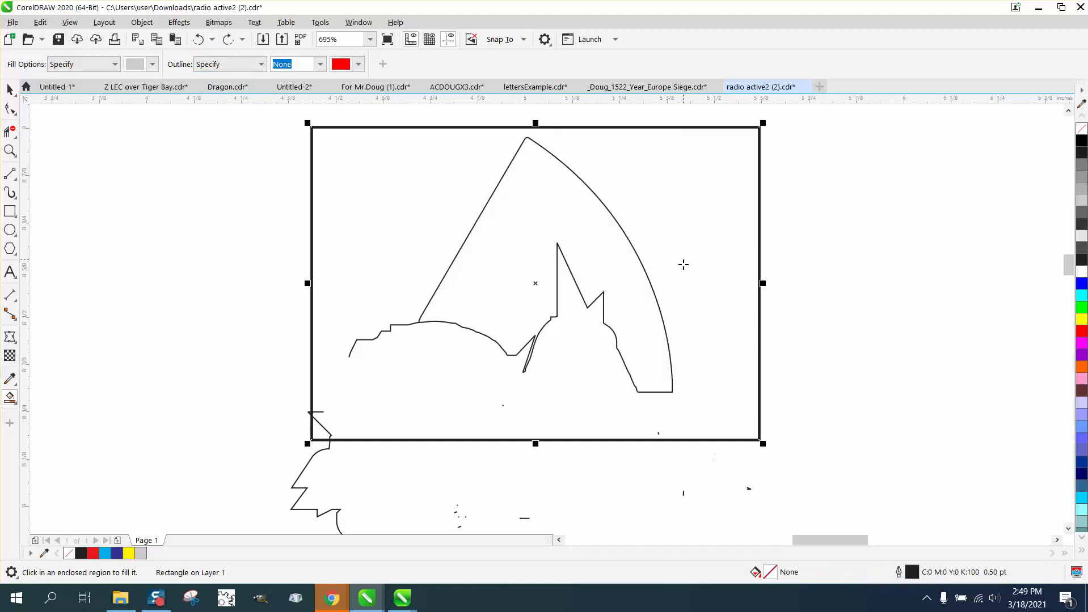
- Smart-fill the area between the wedge outline and jagged curve, color it black, and nudge it 2.5 inches left into the symbol
{"action": "scroll", "coordinate": [748, 384], "scroll_direction": "down", "scroll_amount": 5}
{"action": "left_click", "coordinate": [10, 89]}
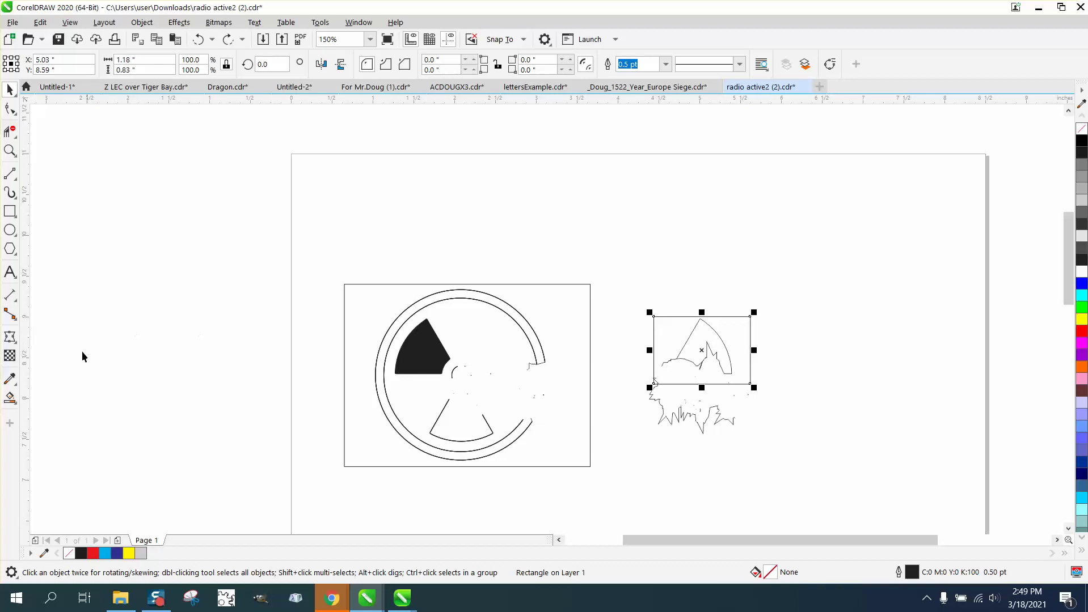
{"action": "left_click", "coordinate": [9, 397]}
{"action": "left_click", "coordinate": [701, 340]}
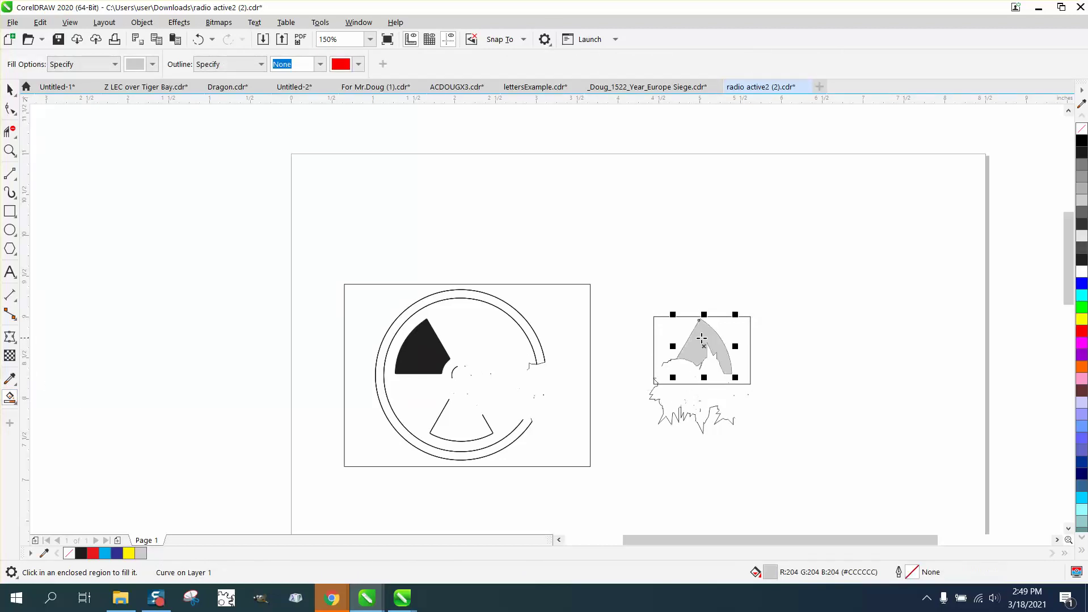
{"action": "left_click", "coordinate": [1082, 141]}
{"action": "key", "text": "Left"}
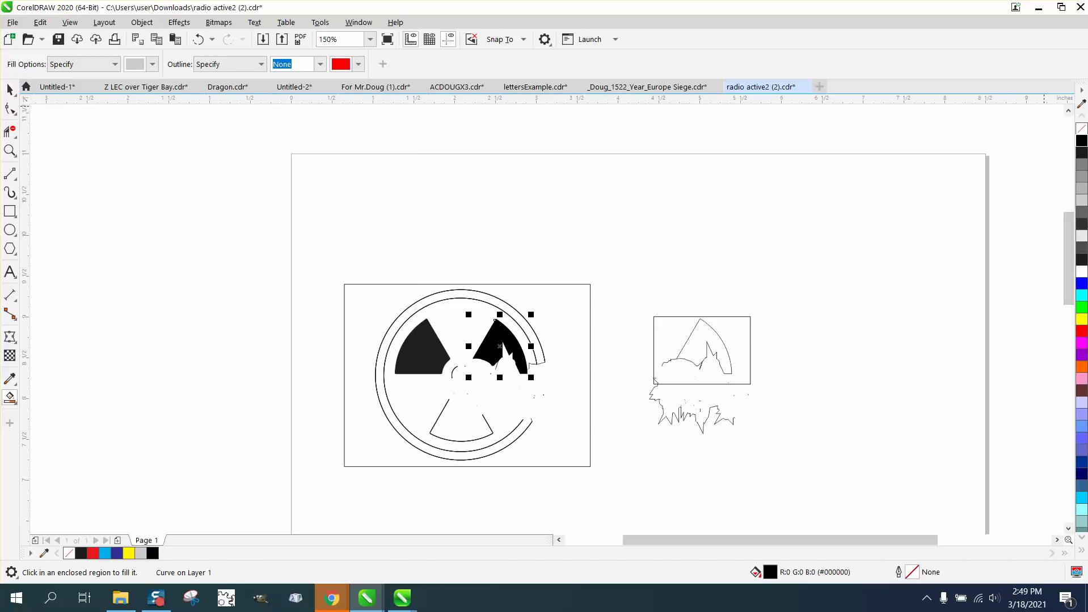
- Undo the stray grey smart fill over the rectangles and delete the small rectangle around the wedge outline
{"action": "key", "text": "ctrl+z"}
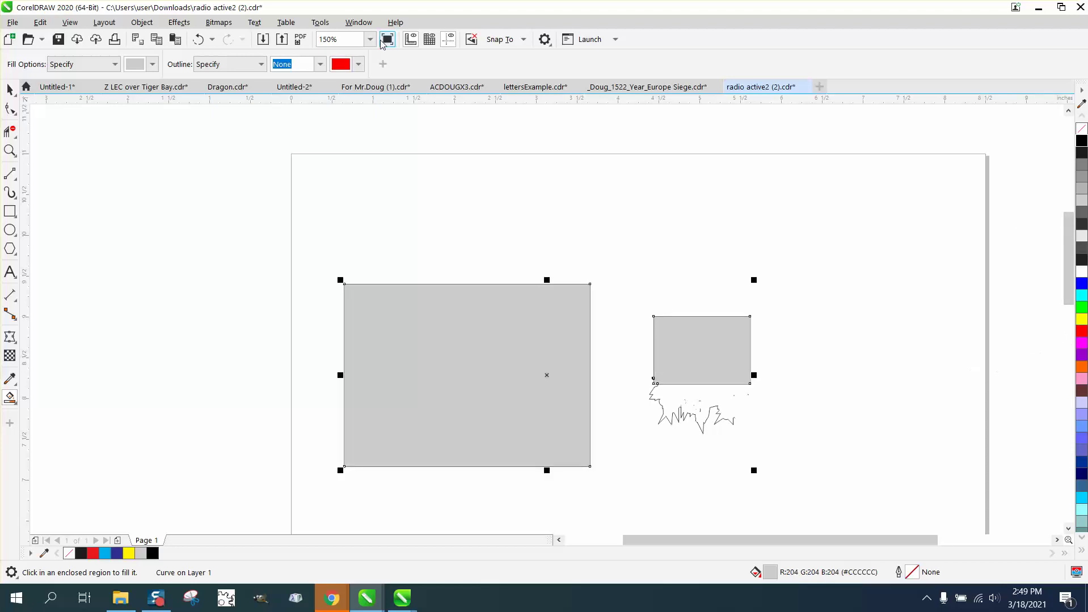
{"action": "left_click", "coordinate": [198, 41]}
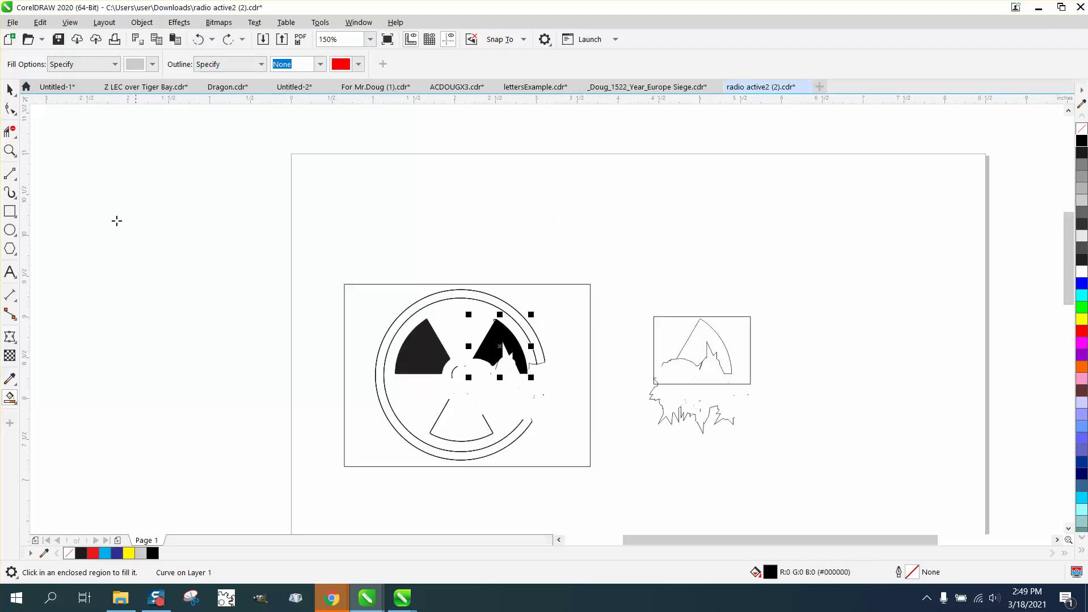
{"action": "left_click", "coordinate": [10, 89]}
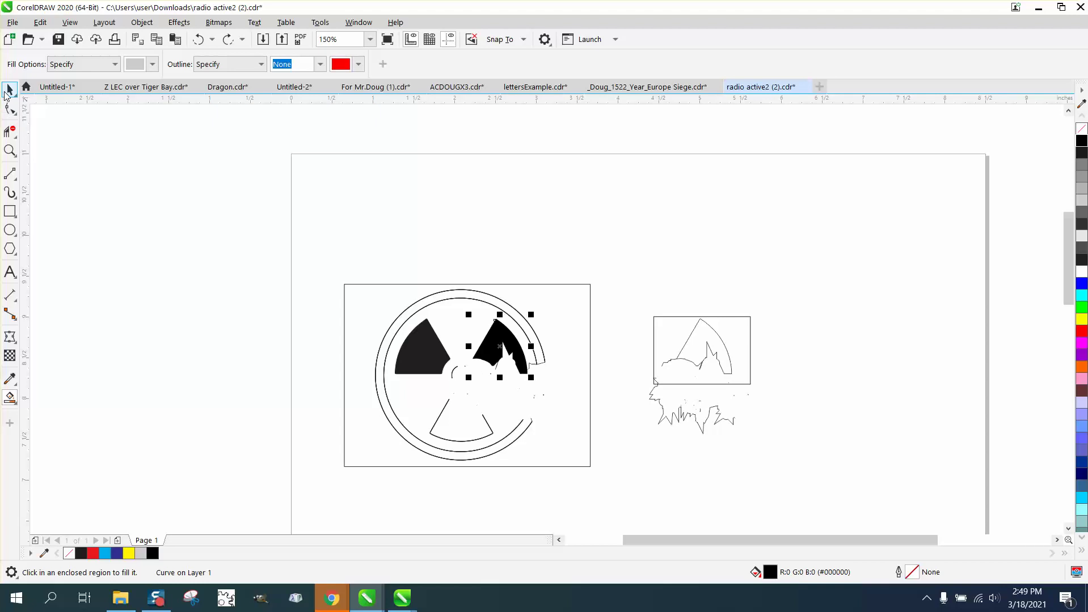
{"action": "left_click", "coordinate": [658, 317]}
{"action": "key", "text": "XF86Calculator"}
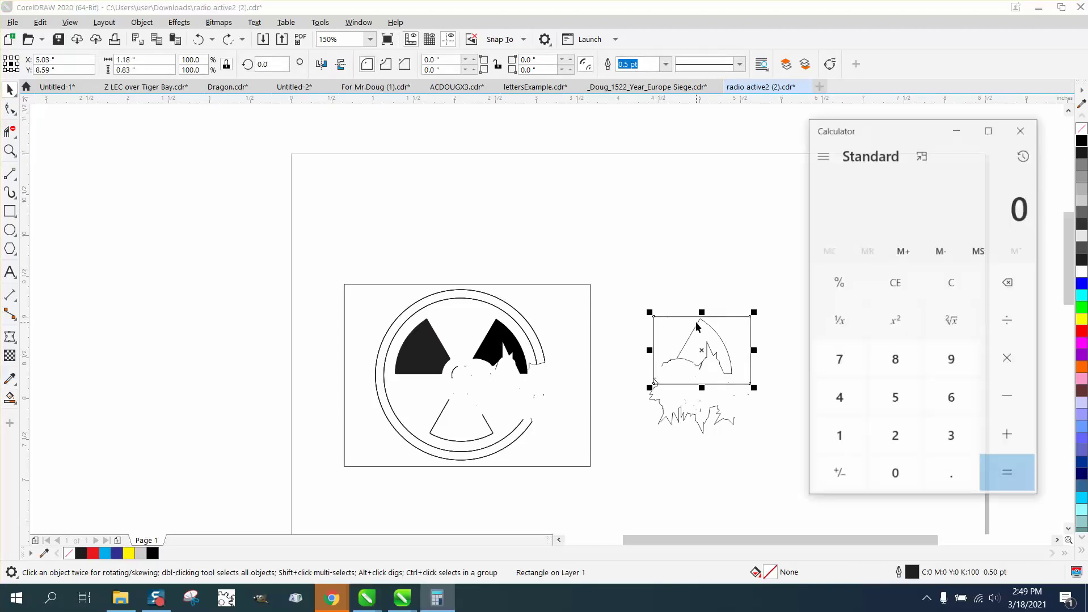
{"action": "left_click", "coordinate": [1021, 129]}
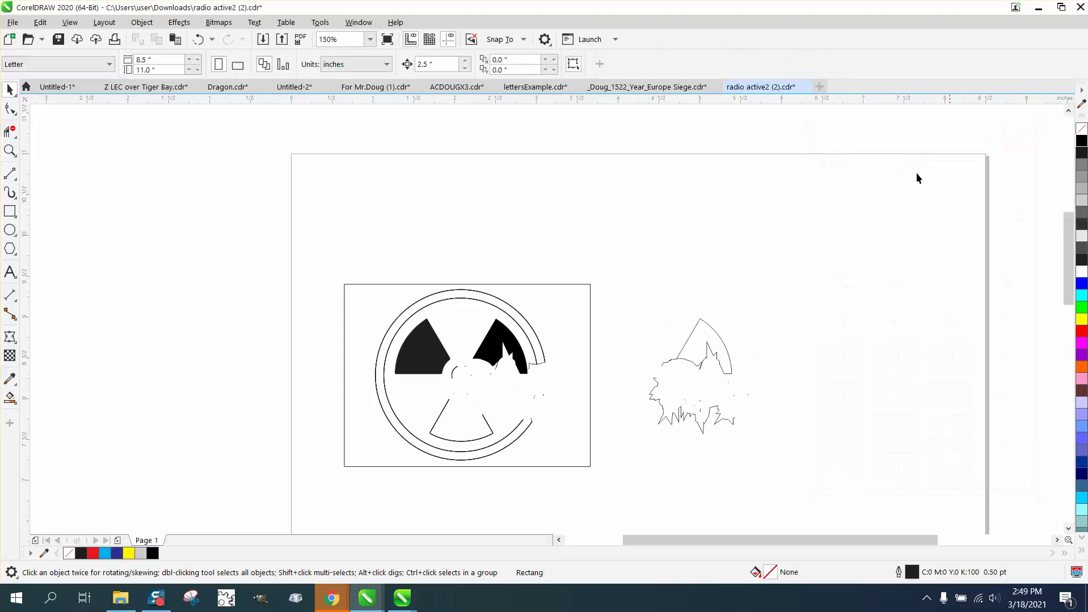
{"action": "left_click", "coordinate": [916, 175]}
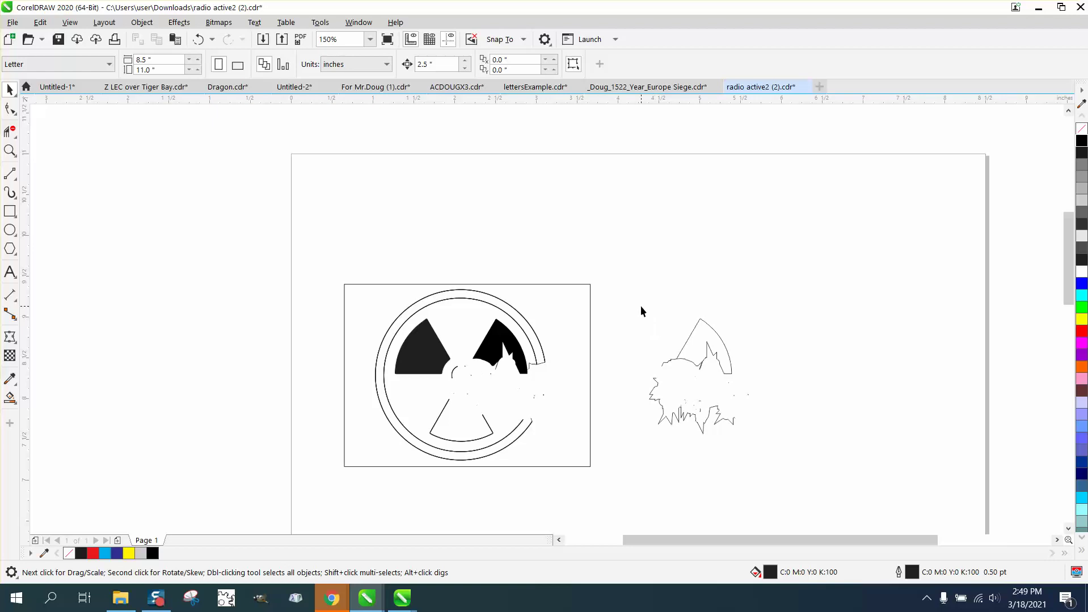
{"action": "mouse_move", "coordinate": [769, 392]}
{"action": "left_mouse_down"}
{"action": "mouse_move", "coordinate": [769, 439]}
{"action": "mouse_move", "coordinate": [789, 459]}
{"action": "left_mouse_up"}
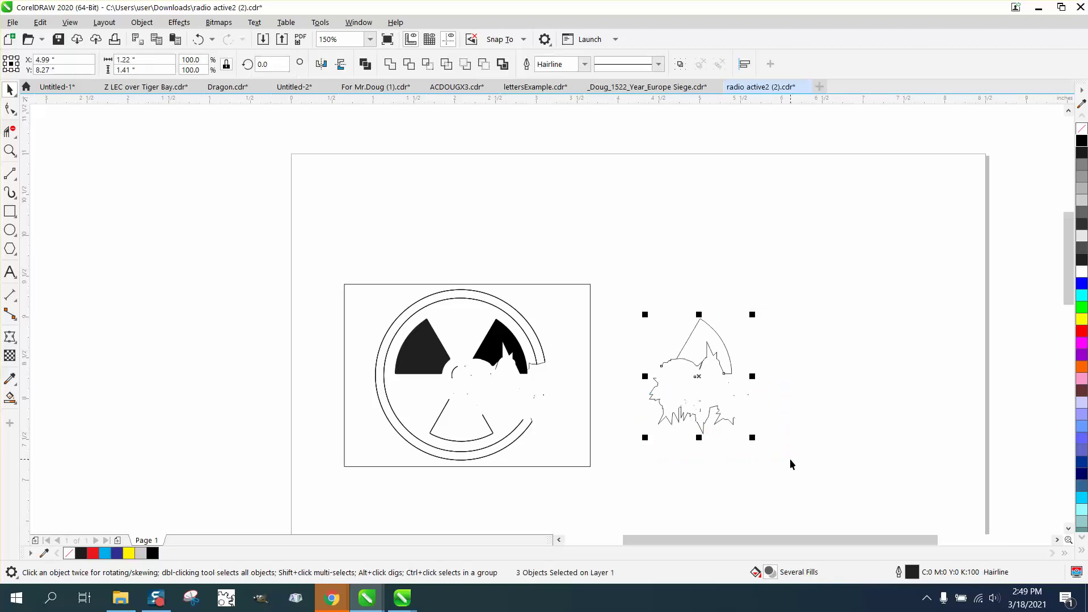
{"action": "key", "text": "Left"}
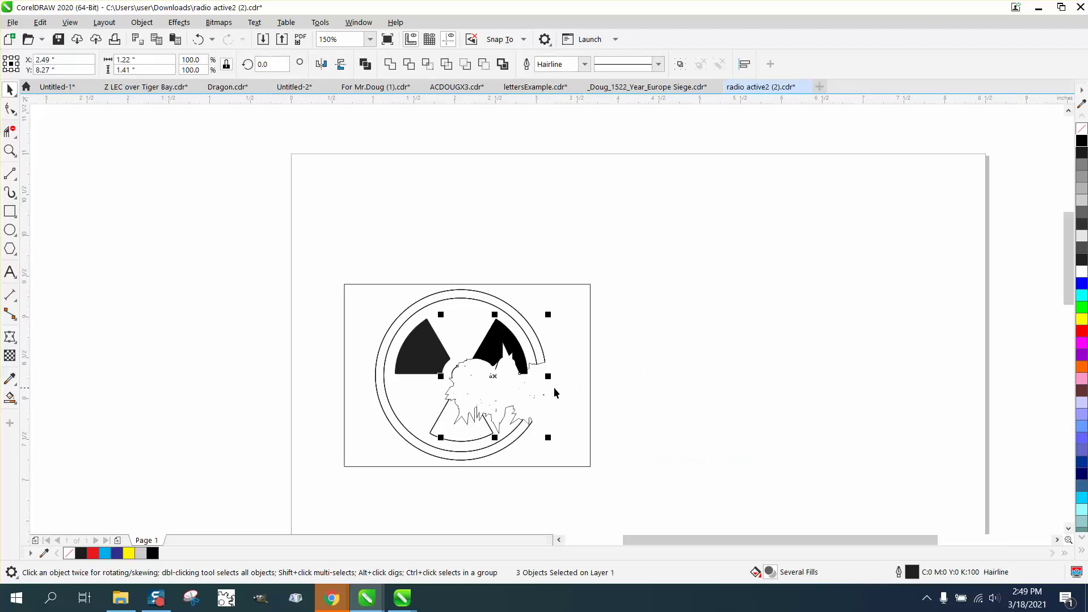
{"action": "key", "text": "Right"}
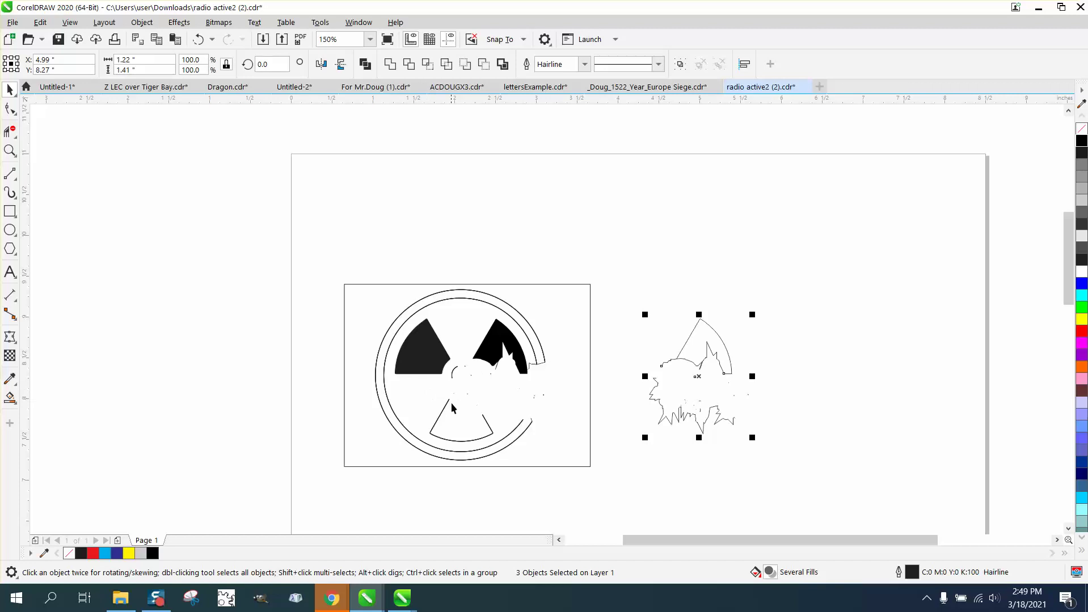
- Nudge the lower wedge outline and its stacked duplicates 2.5 inches to the left, out of the symbol
{"action": "left_click", "coordinate": [463, 414]}
{"action": "key", "text": "Left"}
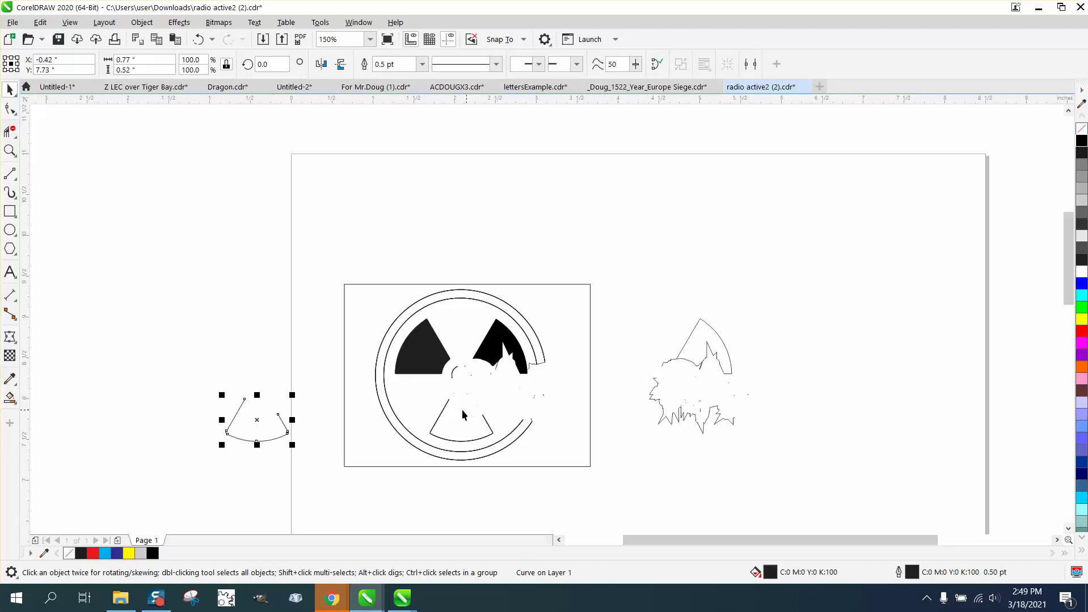
{"action": "left_click", "coordinate": [446, 409]}
{"action": "key", "text": "Left"}
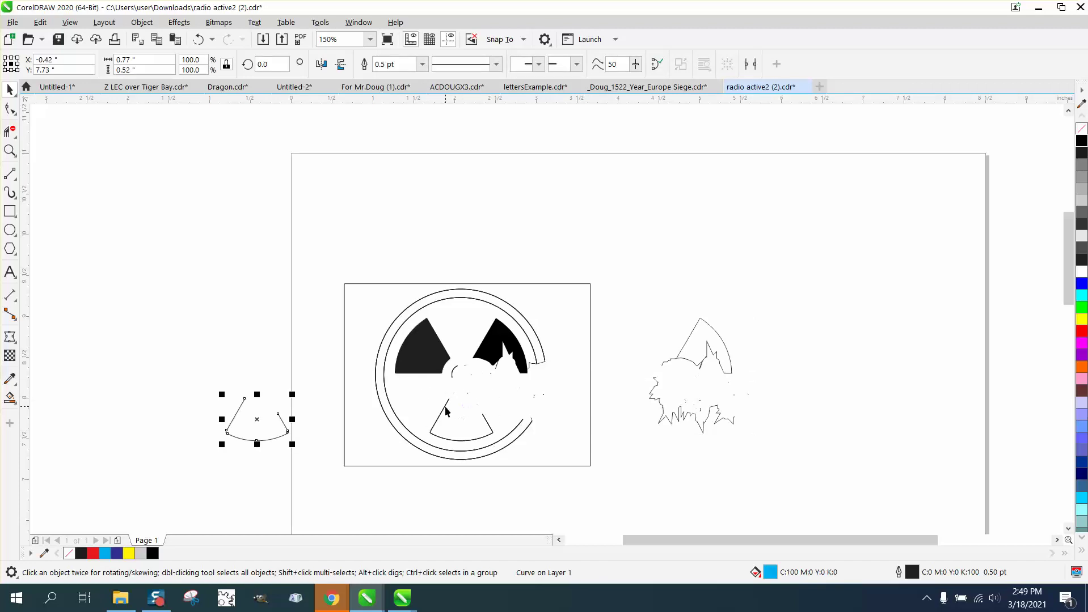
{"action": "left_click", "coordinate": [445, 408]}
{"action": "key", "text": "Left"}
{"action": "left_click", "coordinate": [445, 408]}
{"action": "key", "text": "Left"}
- Place one copy of the lower wedge outline 5 inches to the right over the jagged curves and move the large rectangle around them
{"action": "scroll", "coordinate": [444, 410], "scroll_direction": "down", "scroll_amount": 1}
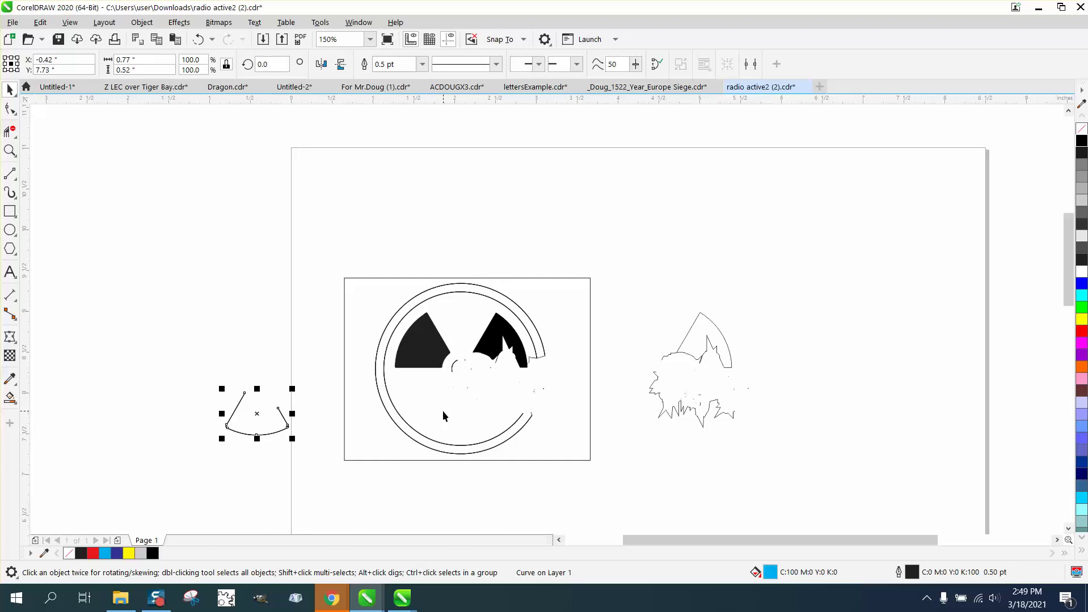
{"action": "scroll", "coordinate": [444, 410], "scroll_direction": "right", "scroll_amount": 1}
{"action": "key", "text": "KP_Add"}
{"action": "key", "text": "Right"}
{"action": "key", "text": "Right"}
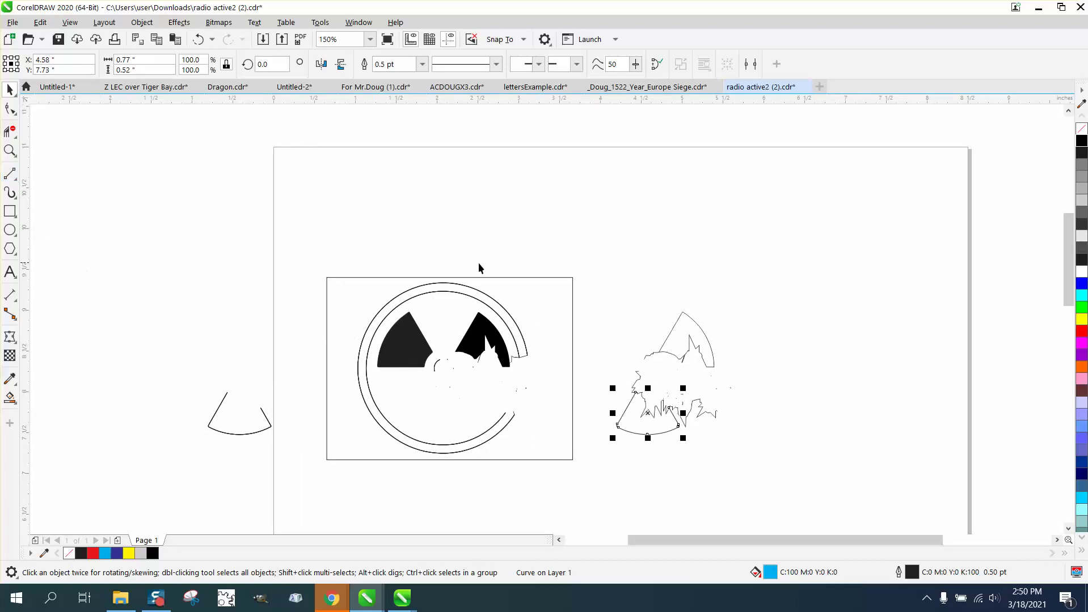
{"action": "left_click_drag", "start_coordinate": [531, 281], "coordinate": [746, 290]}
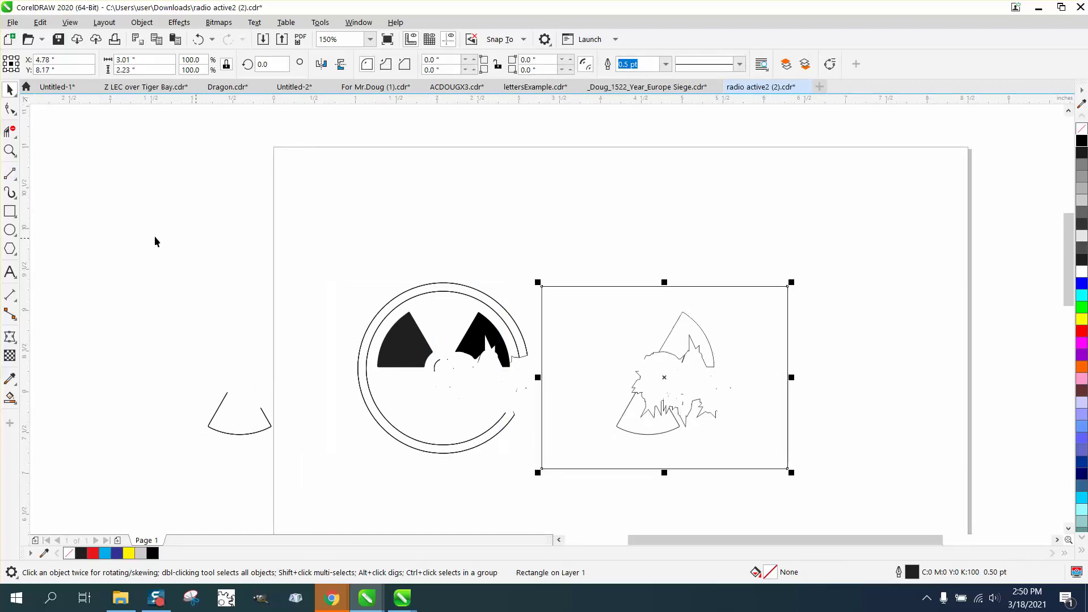
- Set the outline width of the lower wedge among the jagged curves to Hairline
{"action": "left_click", "coordinate": [16, 154]}
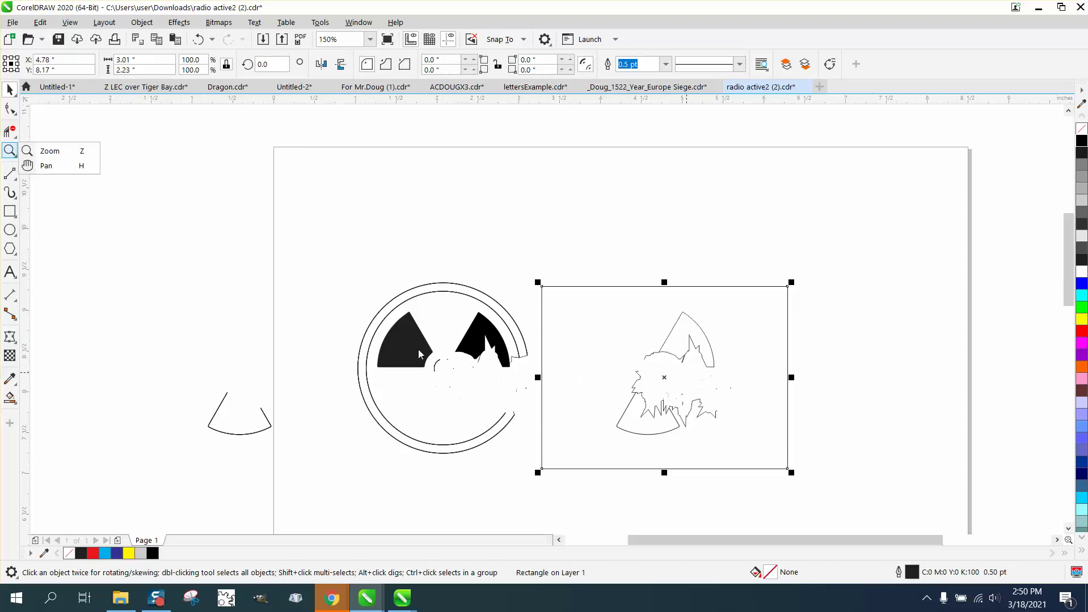
{"action": "left_click", "coordinate": [53, 153]}
{"action": "left_click_drag", "start_coordinate": [590, 341], "coordinate": [801, 512]}
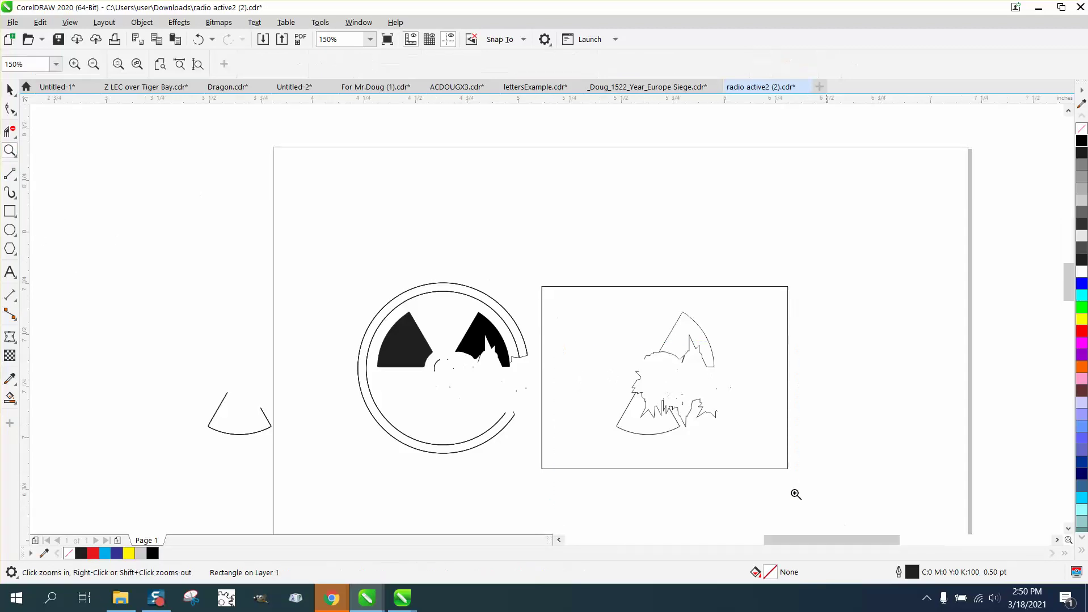
{"action": "left_click", "coordinate": [10, 90]}
{"action": "left_click", "coordinate": [817, 231]}
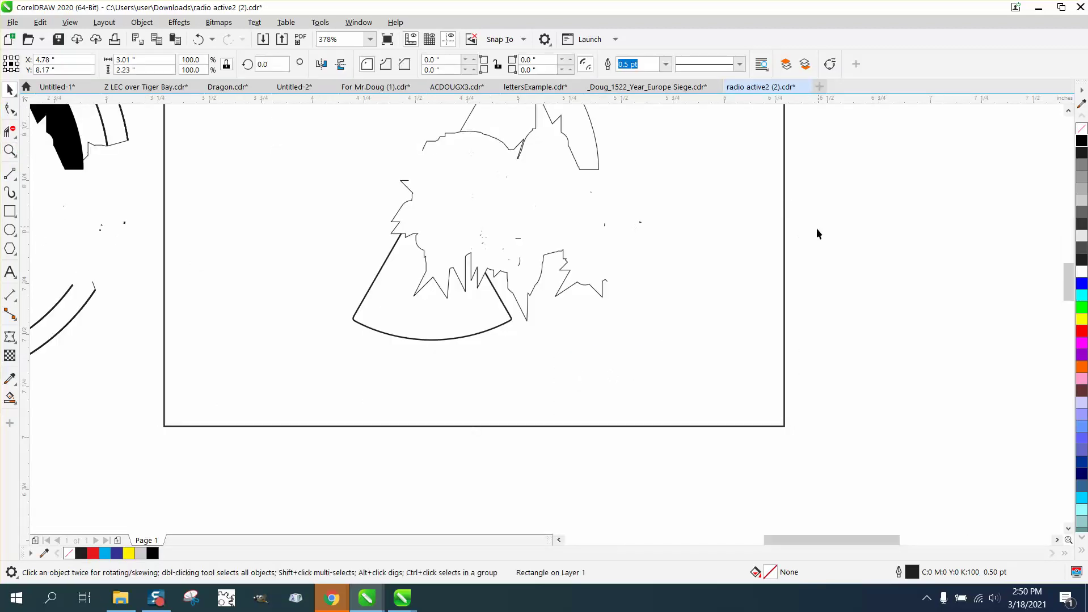
{"action": "left_click", "coordinate": [564, 253]}
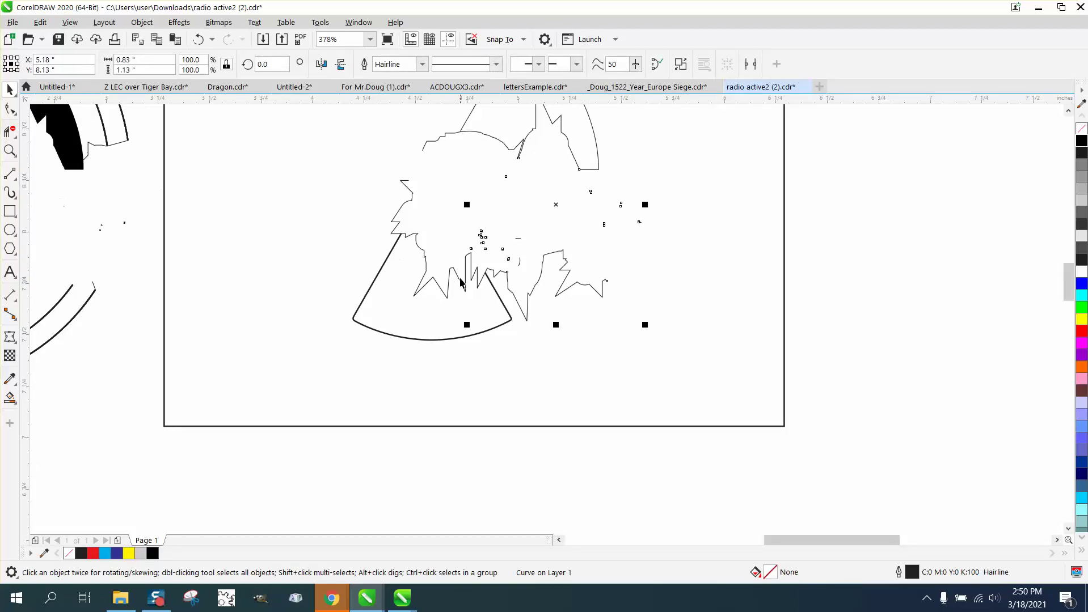
{"action": "left_click", "coordinate": [575, 335]}
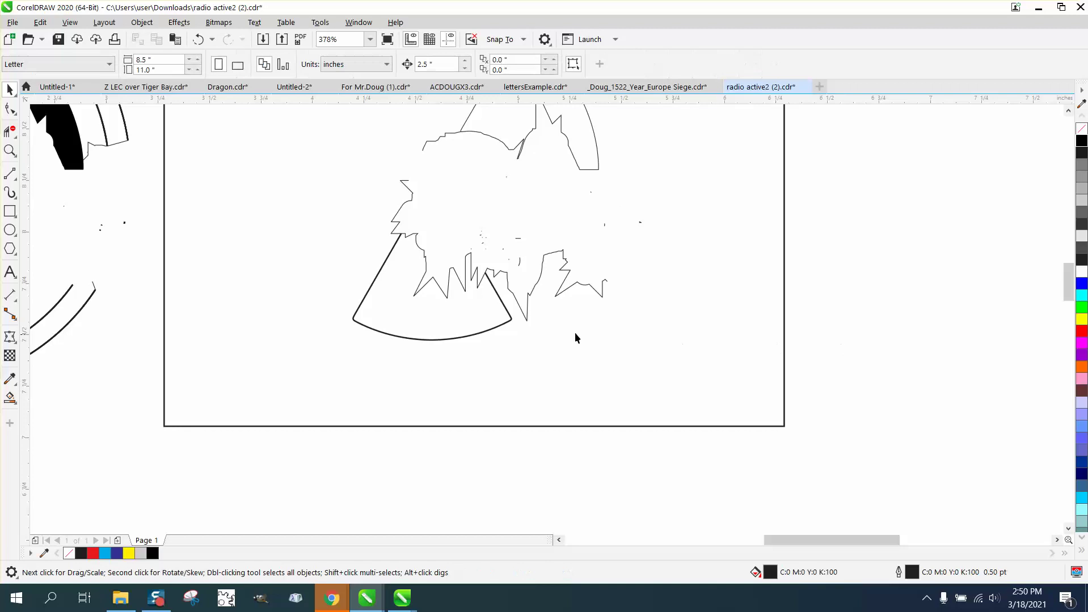
{"action": "left_click", "coordinate": [508, 324]}
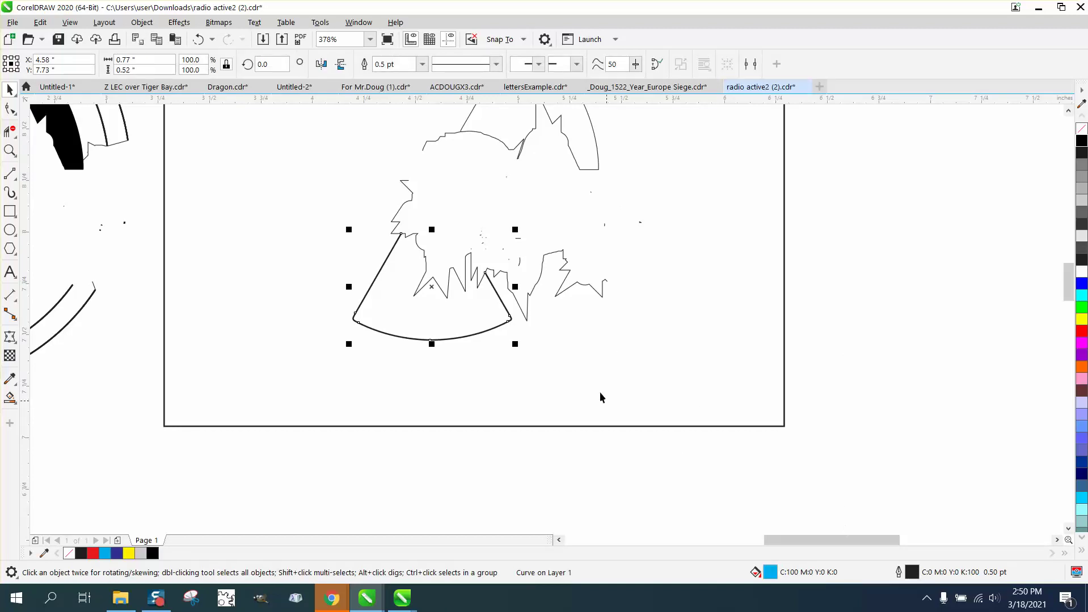
{"action": "double_click", "coordinate": [912, 571]}
{"action": "double_click", "coordinate": [912, 574]}
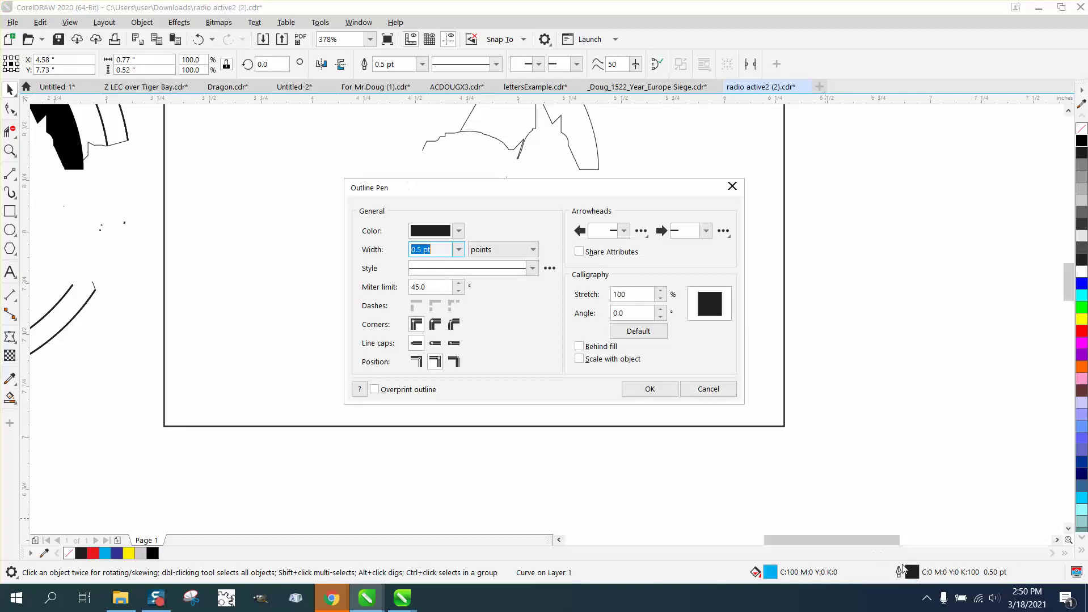
{"action": "left_click", "coordinate": [459, 253]}
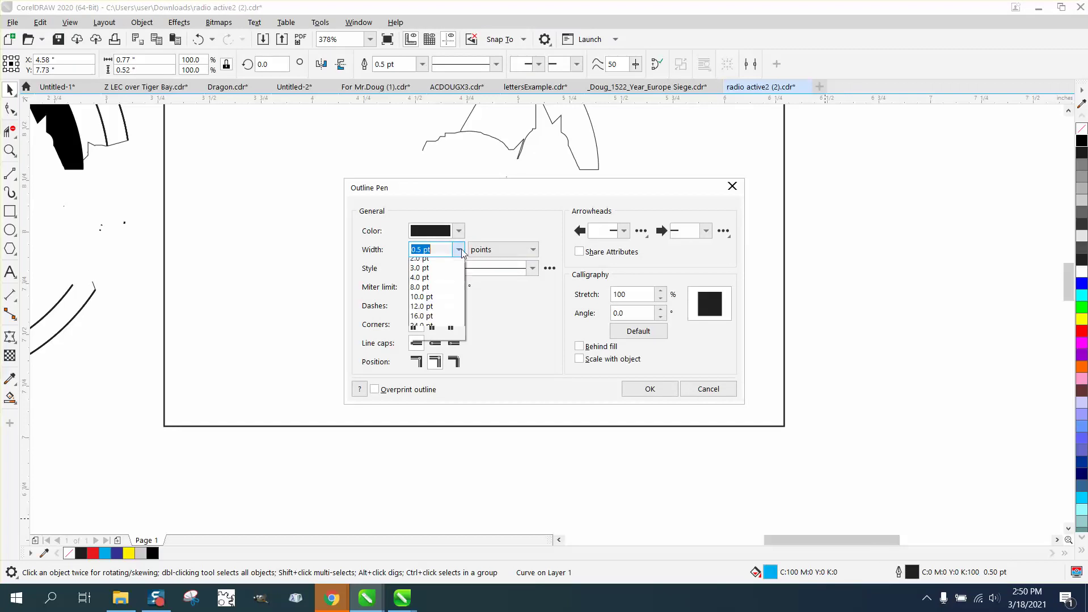
{"action": "left_click", "coordinate": [426, 272]}
{"action": "left_click", "coordinate": [644, 391]}
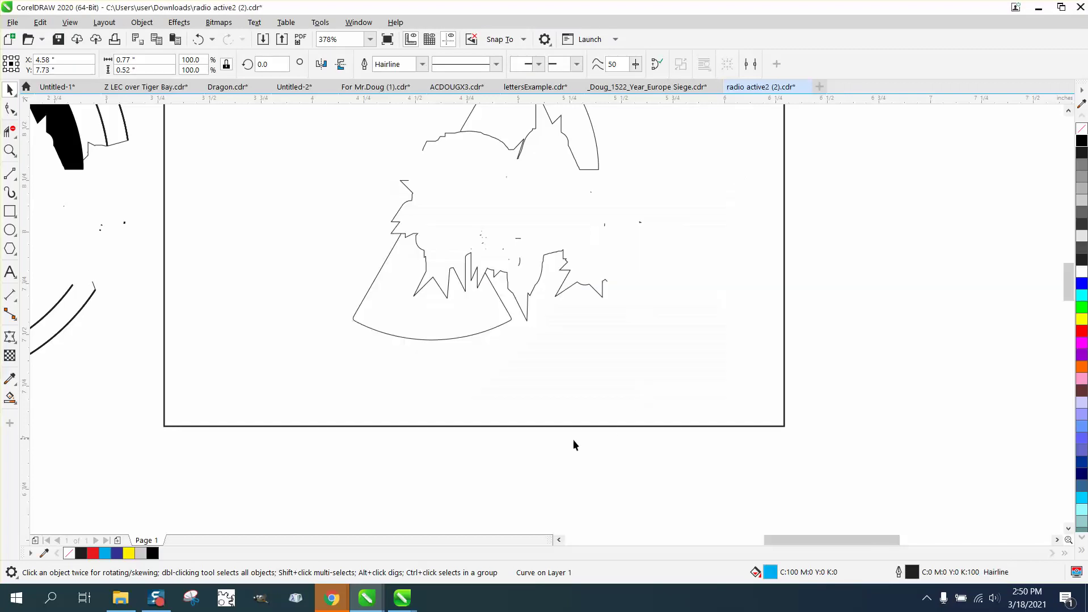
- Smart-fill the area enclosed by the lower wedge outline and the jagged curve, and color it black
{"action": "left_click", "coordinate": [9, 398]}
{"action": "left_click", "coordinate": [447, 322]}
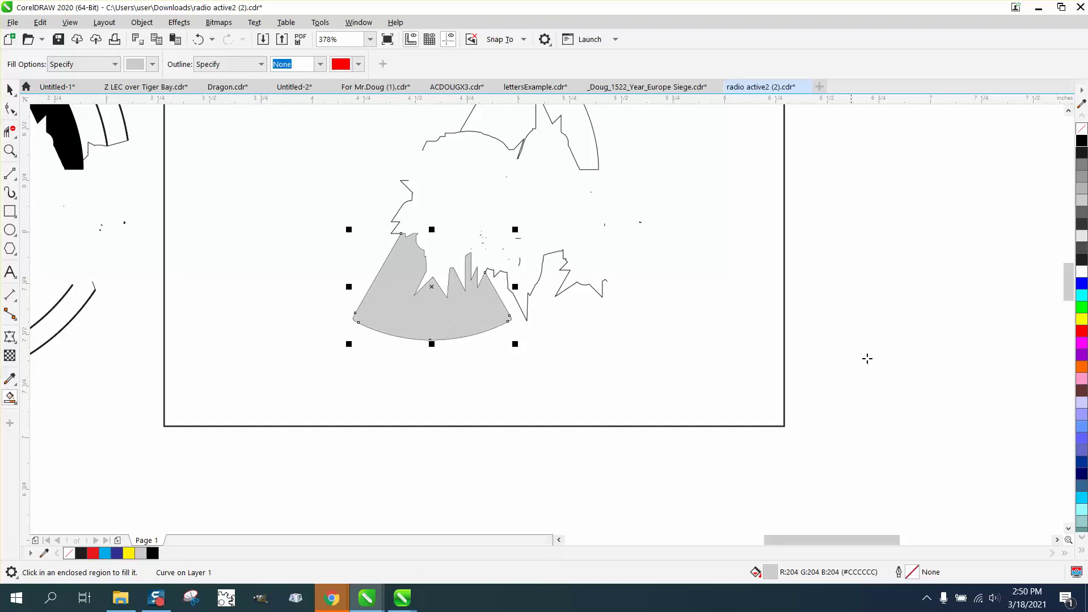
{"action": "left_click", "coordinate": [1082, 144]}
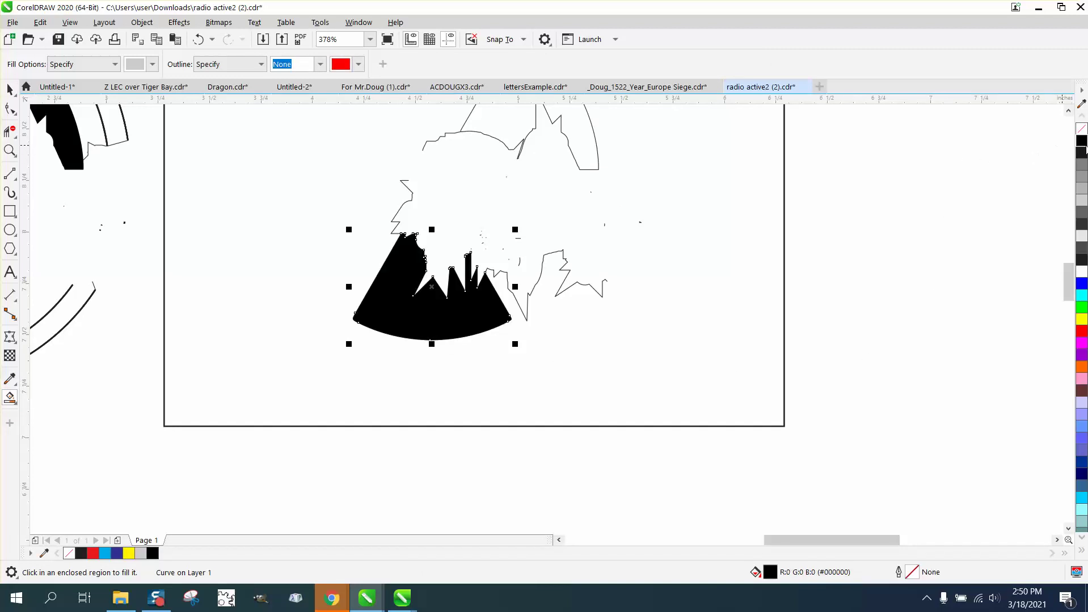
- Move the black smart-filled lower wedge 2.5 inches to the left, back into the radioactive symbol
{"action": "key", "text": "Delete"}
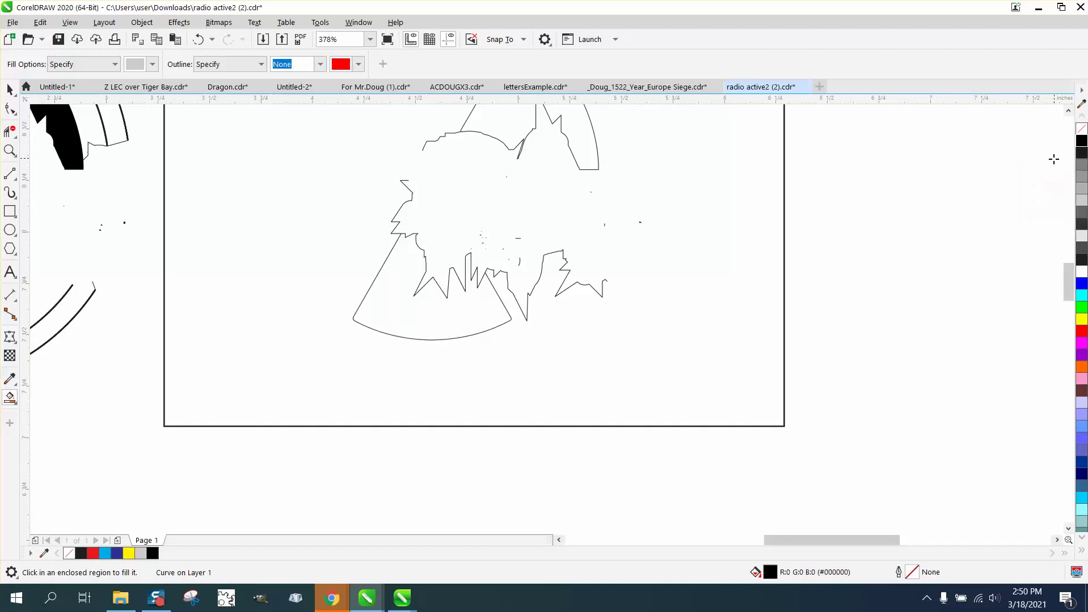
{"action": "scroll", "coordinate": [1042, 179], "scroll_direction": "down", "scroll_amount": 3}
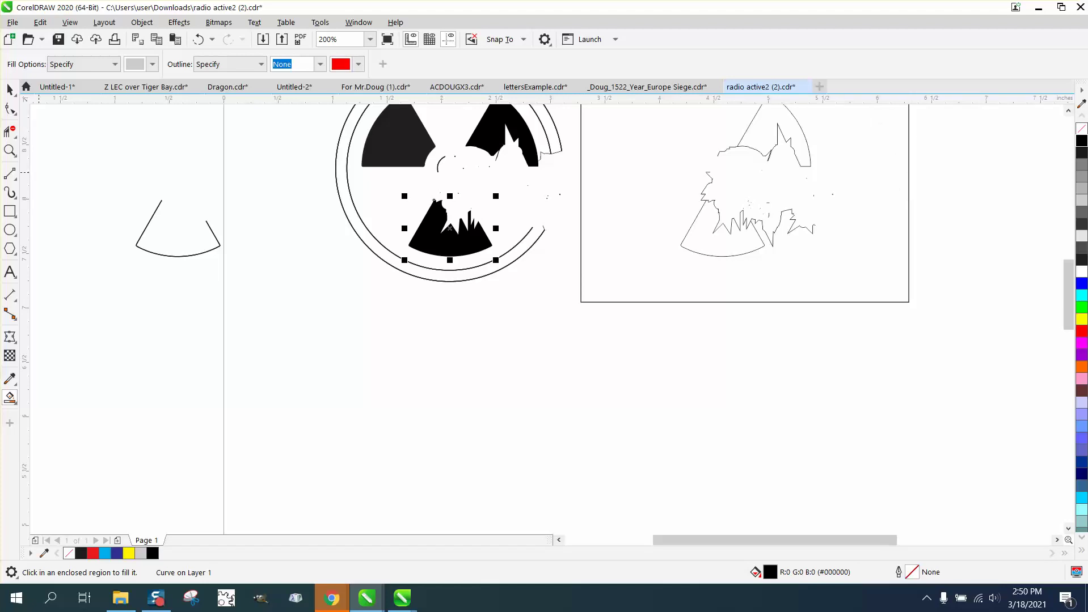
- Join the two jagged curves at the sharp tip below the upper-right wedge outline, using Chamfer with a 0.02-inch gap tolerance
{"action": "left_click", "coordinate": [10, 150]}
{"action": "left_click_drag", "start_coordinate": [764, 156], "coordinate": [781, 169]}
{"action": "left_click_drag", "start_coordinate": [391, 389], "coordinate": [456, 407]}
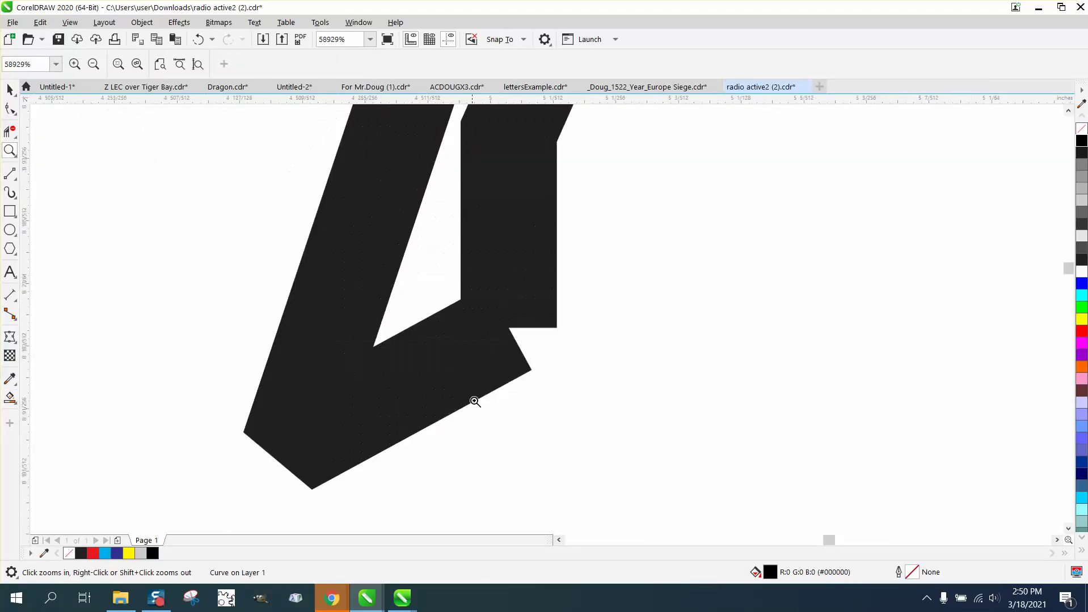
{"action": "left_click", "coordinate": [9, 109]}
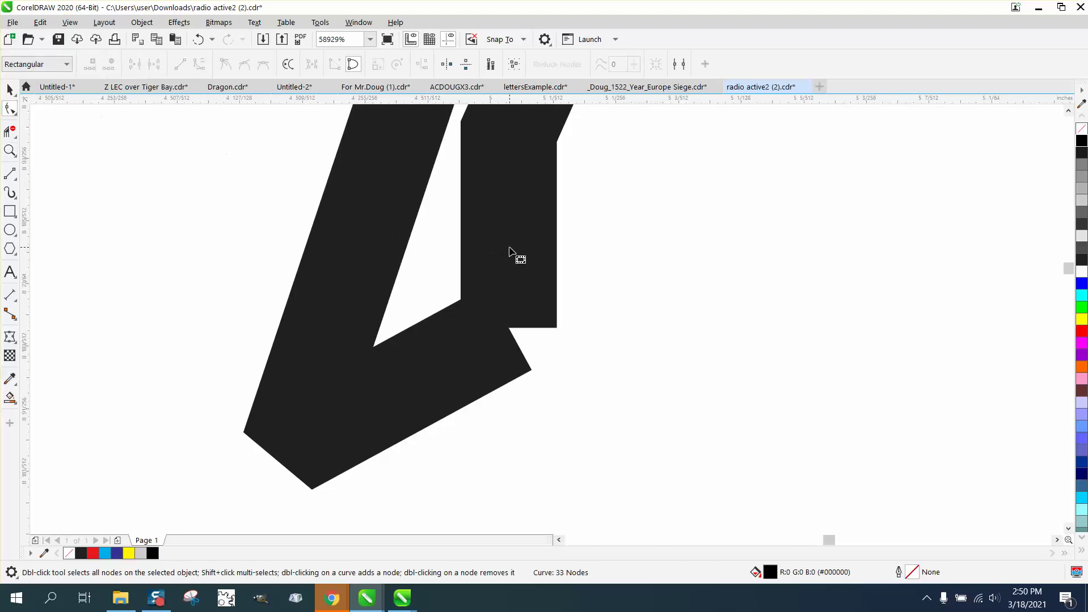
{"action": "left_click", "coordinate": [9, 89]}
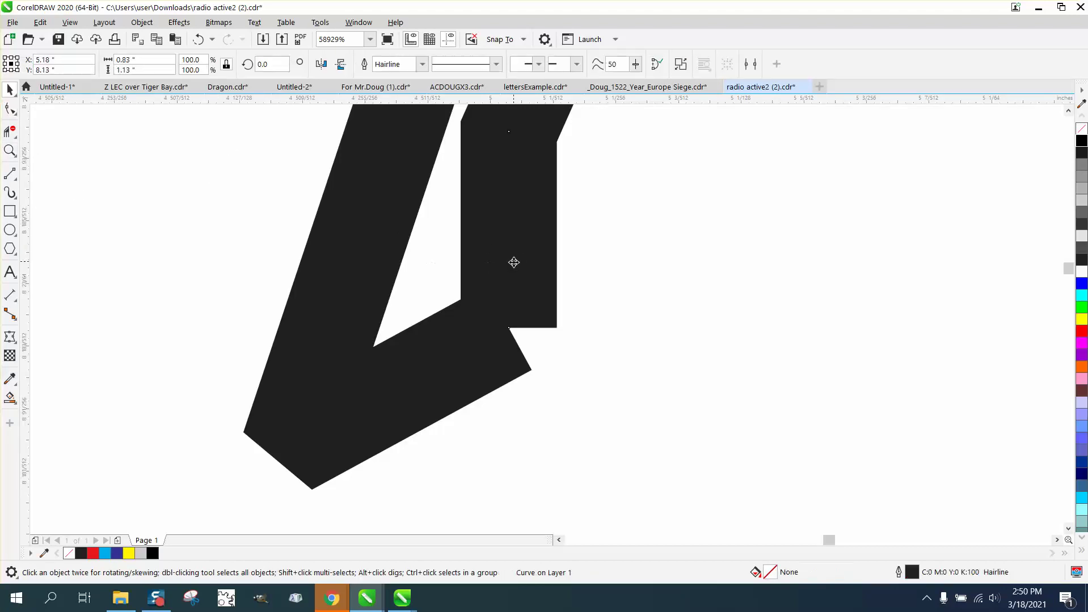
{"action": "left_click", "coordinate": [9, 109]}
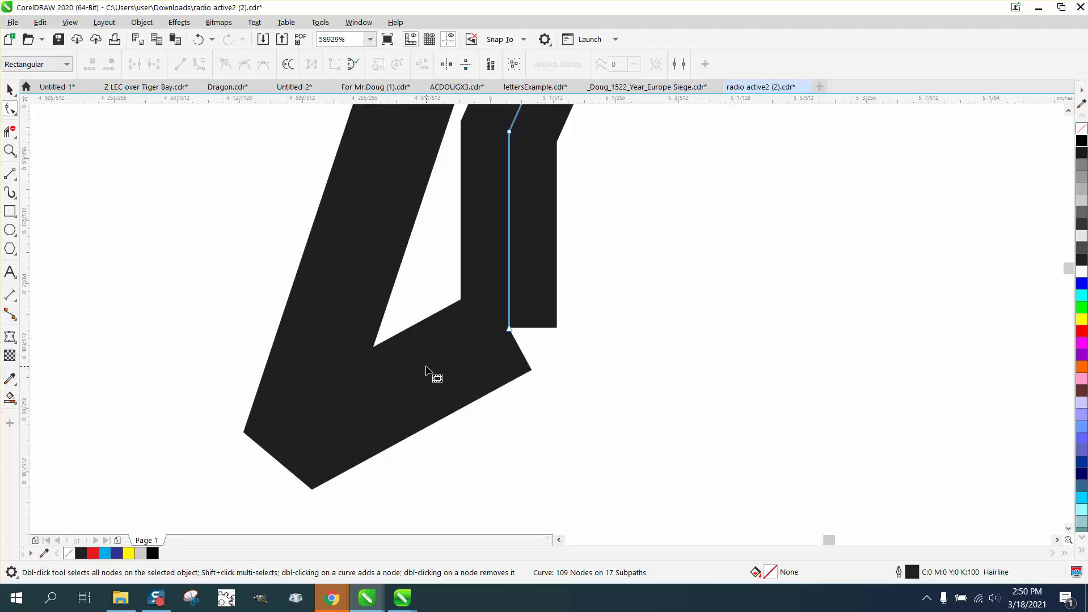
{"action": "left_click", "coordinate": [445, 366], "text": "shift"}
{"action": "left_click_drag", "start_coordinate": [575, 301], "coordinate": [455, 363]}
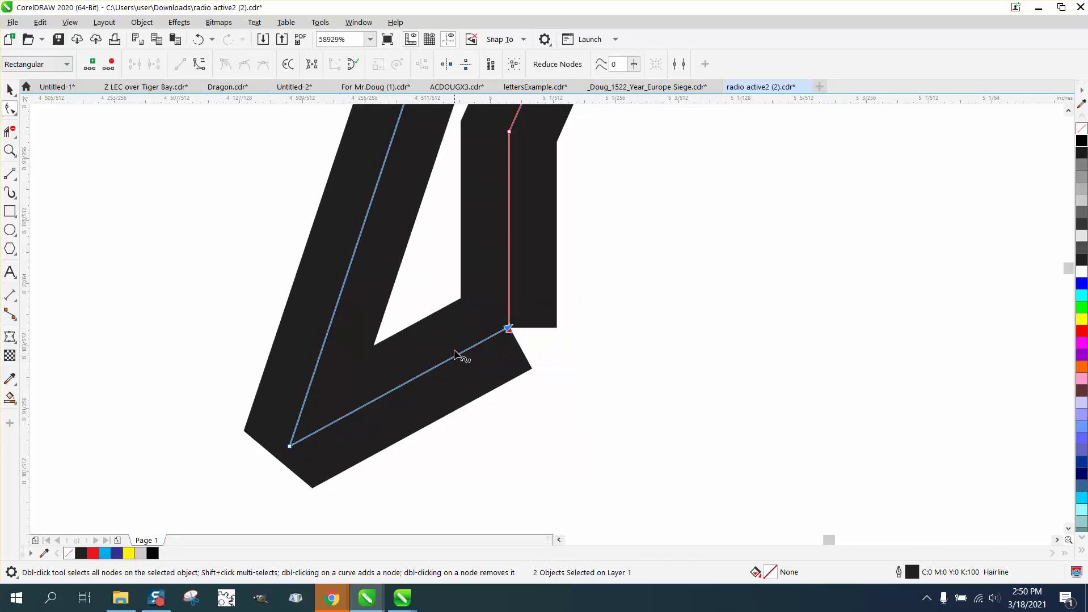
{"action": "left_click", "coordinate": [358, 22]}
{"action": "mouse_move", "coordinate": [417, 203]}
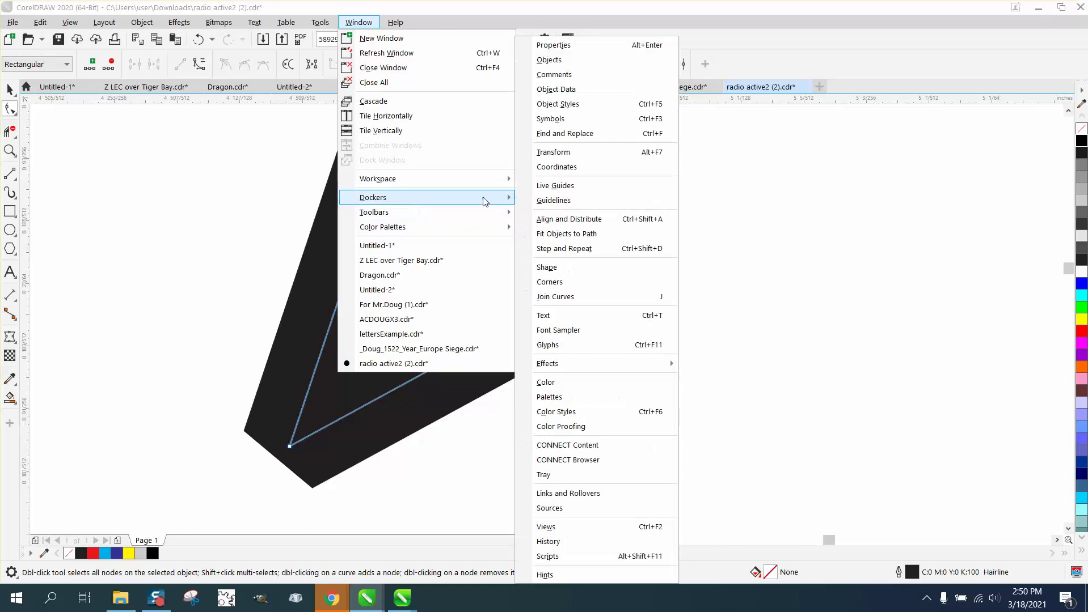
{"action": "left_click", "coordinate": [565, 301]}
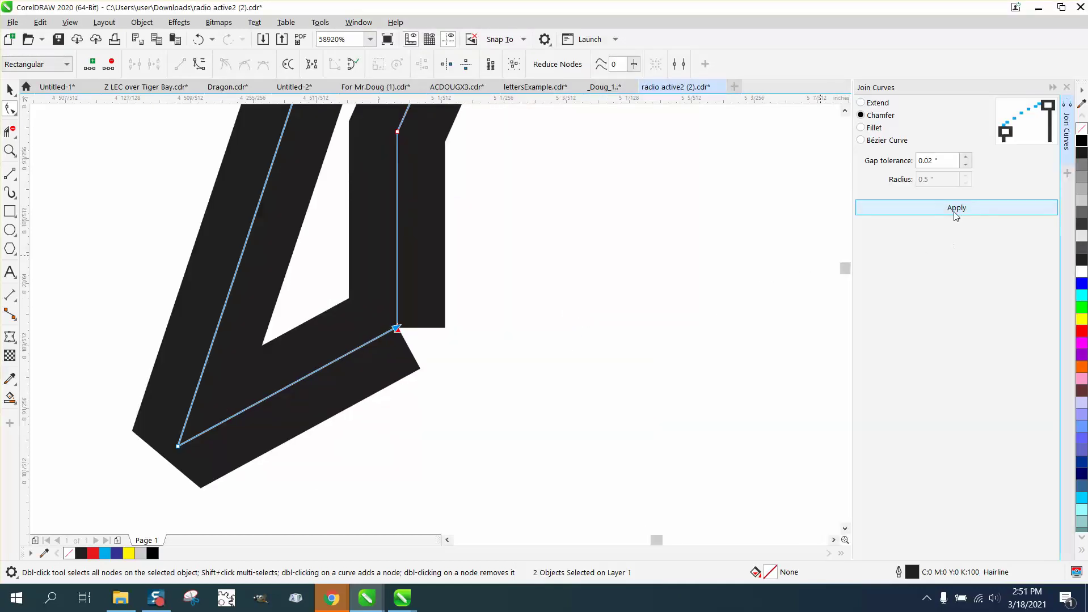
{"action": "left_click", "coordinate": [956, 210]}
{"action": "scroll", "coordinate": [698, 268], "scroll_direction": "down", "scroll_amount": 5}
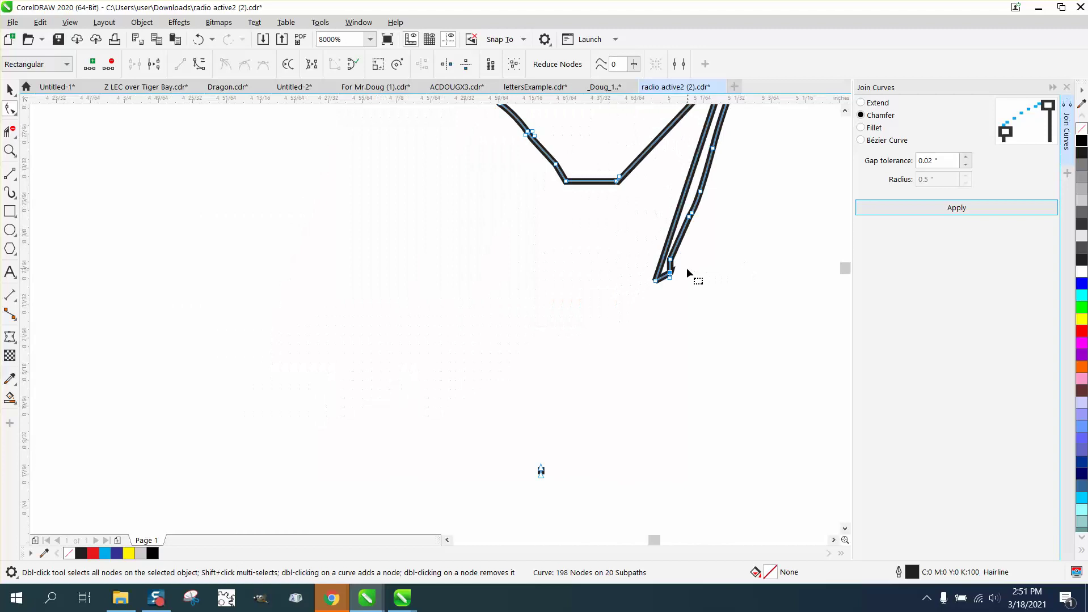
{"action": "scroll", "coordinate": [666, 295], "scroll_direction": "down", "scroll_amount": 2}
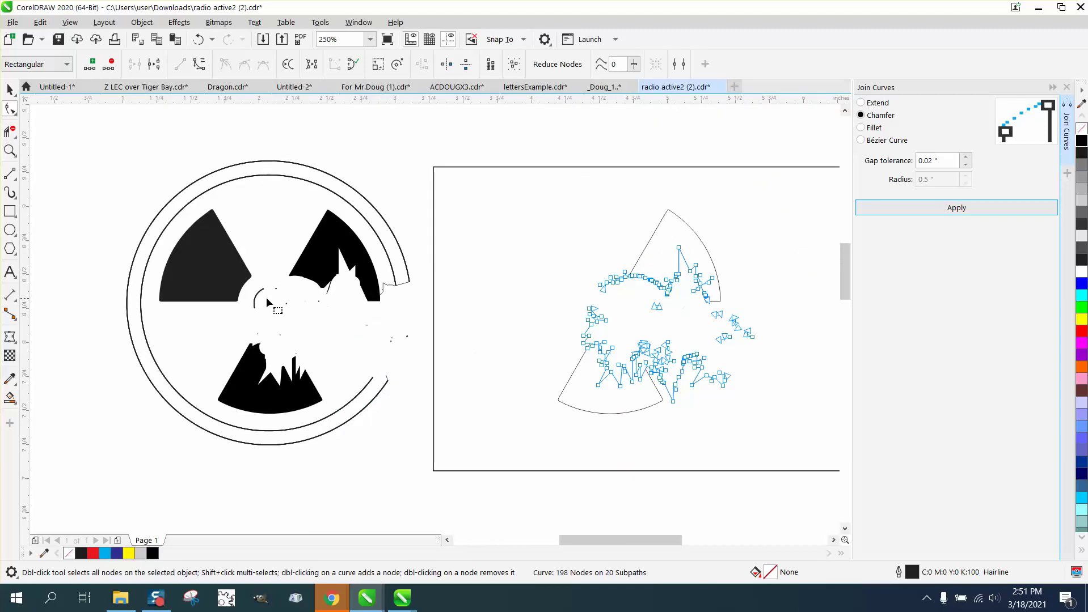
- Remove the large rectangle around the outlines, and move the wedge outlines and jagged curve 2.5 inches left onto the symbol
{"action": "left_click", "coordinate": [9, 90]}
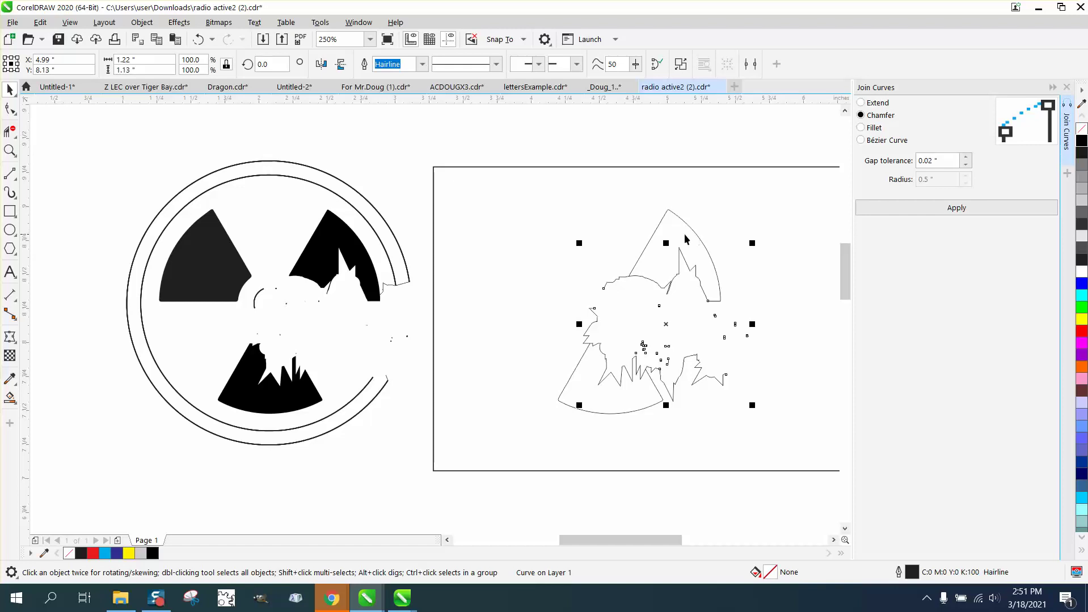
{"action": "left_click", "coordinate": [514, 226]}
{"action": "left_click", "coordinate": [775, 442]}
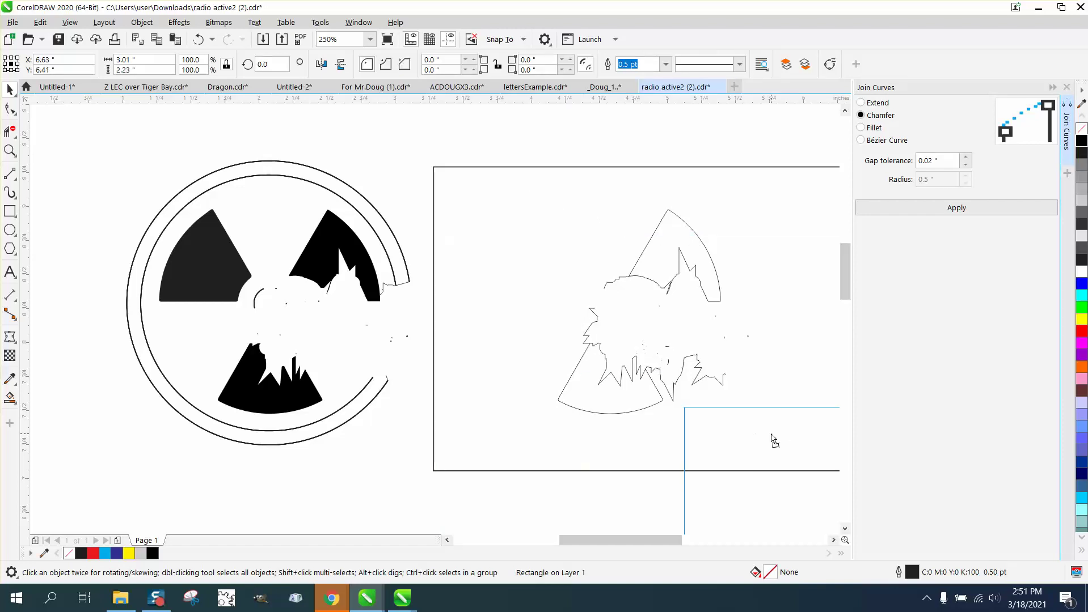
{"action": "key", "text": "Delete"}
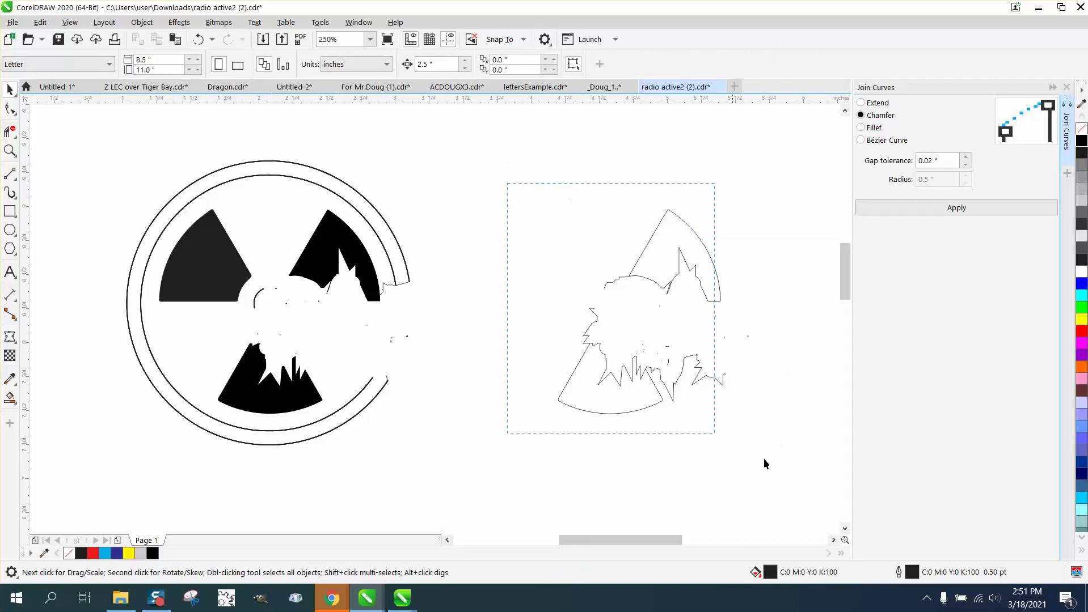
{"action": "left_click_drag", "start_coordinate": [763, 459], "coordinate": [841, 495]}
{"action": "key", "text": "Left"}
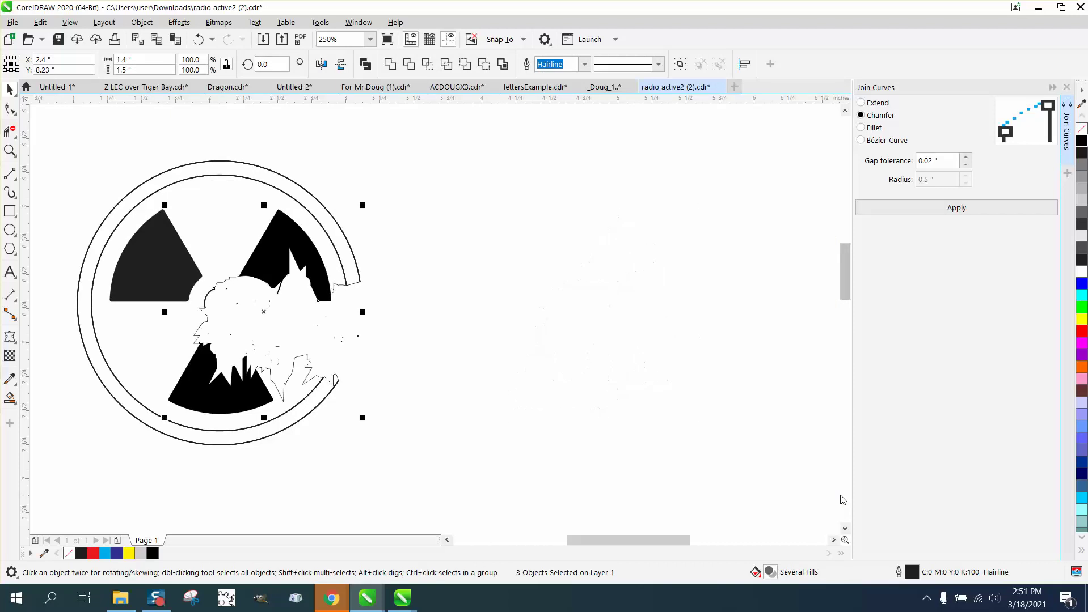
- Examine the short thick arc beside the jagged curve at the symbol's center
{"action": "left_click", "coordinate": [9, 151]}
{"action": "left_click_drag", "start_coordinate": [174, 268], "coordinate": [435, 366]}
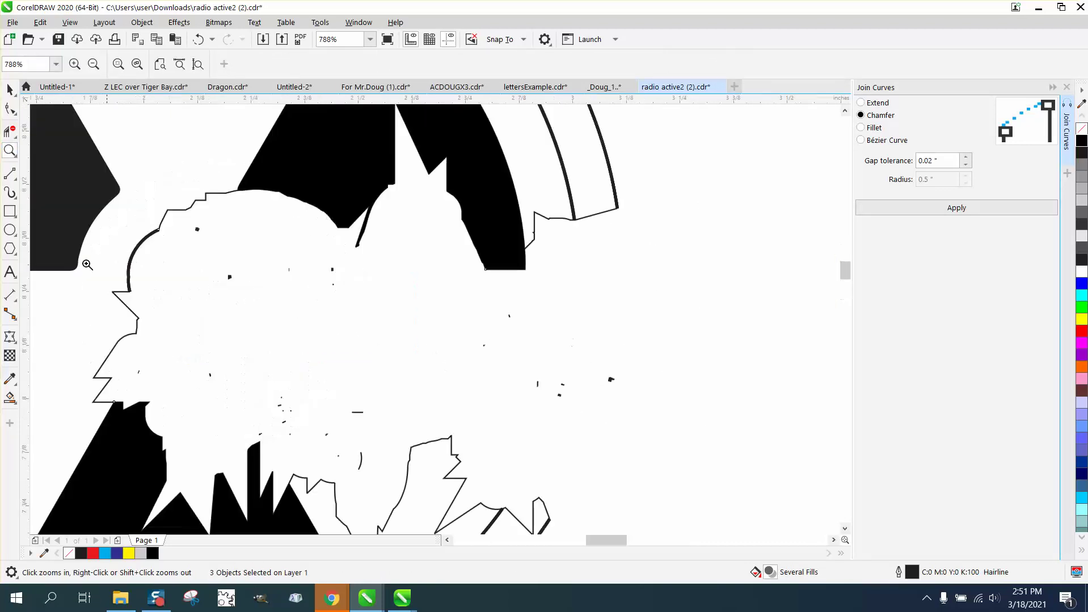
{"action": "left_click", "coordinate": [10, 89]}
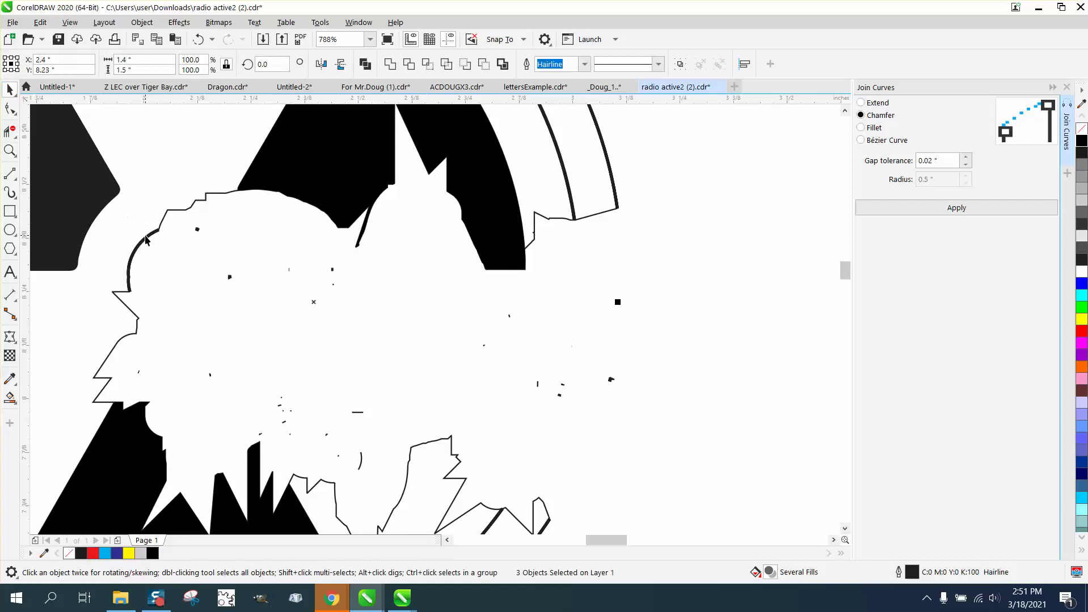
{"action": "left_click", "coordinate": [146, 239]}
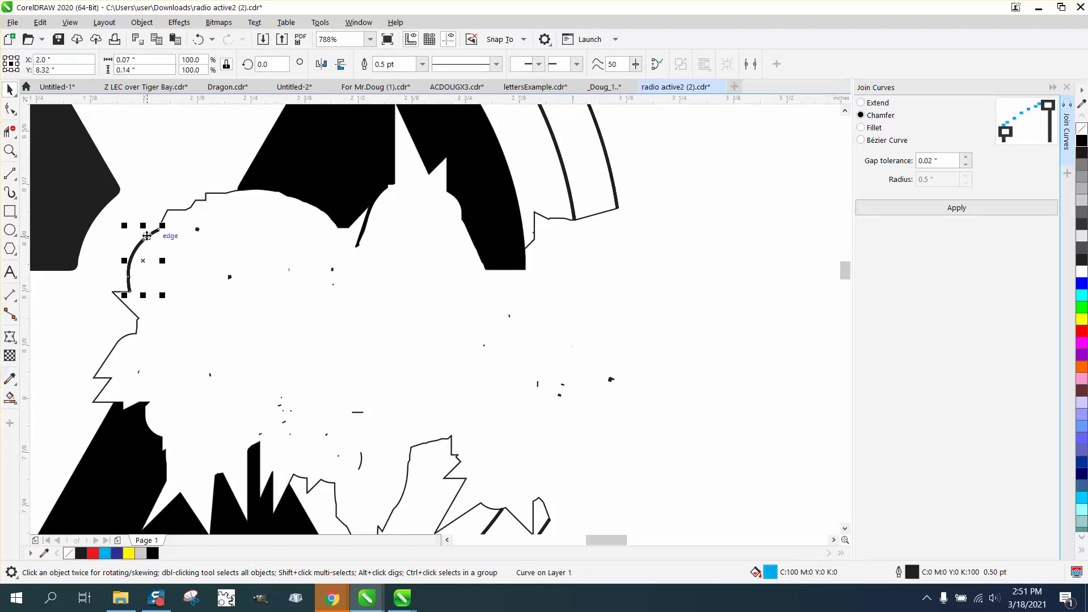
{"action": "scroll", "coordinate": [146, 234], "scroll_direction": "down", "scroll_amount": 3}
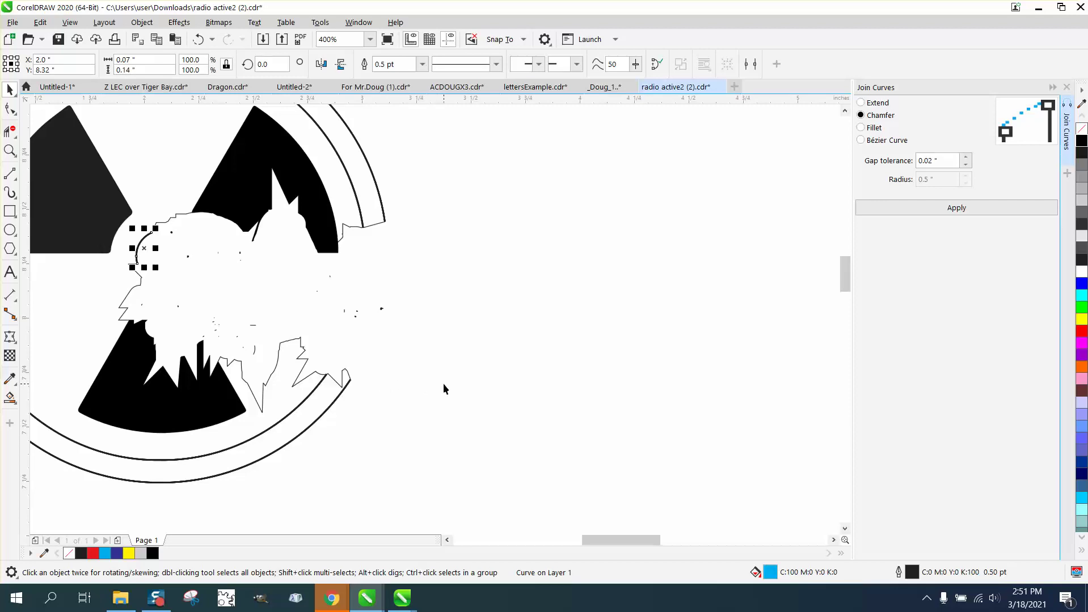
- Move the outer ring outline 2.5 inches to the right of the symbol and delete one of its stacked duplicates
{"action": "left_click", "coordinate": [371, 230]}
{"action": "key", "text": "Right"}
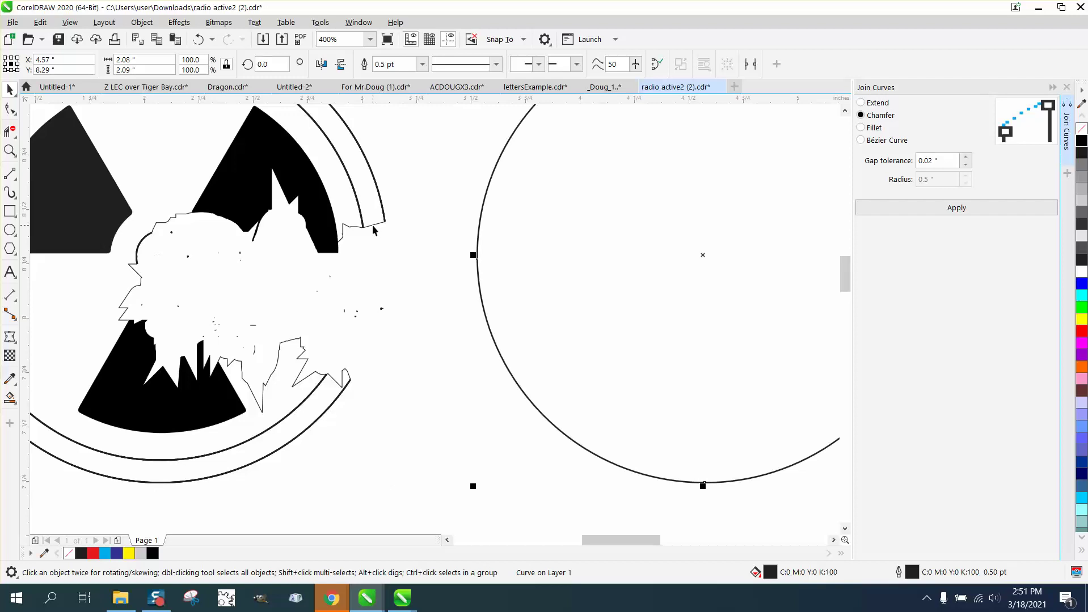
{"action": "scroll", "coordinate": [406, 273], "scroll_direction": "down", "scroll_amount": 1}
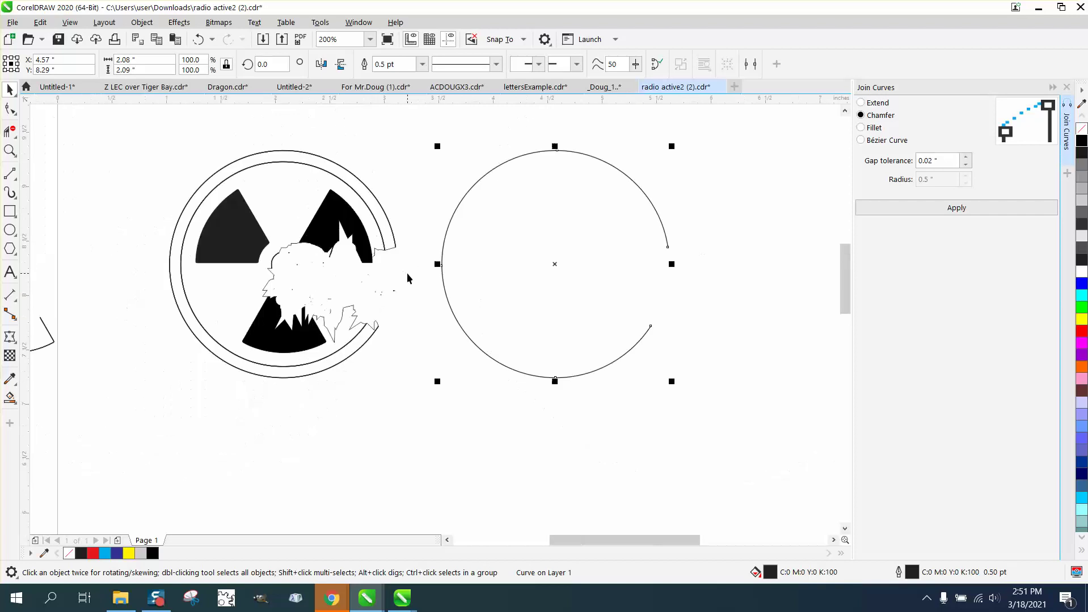
{"action": "left_click", "coordinate": [393, 236]}
{"action": "key", "text": "Tab"}
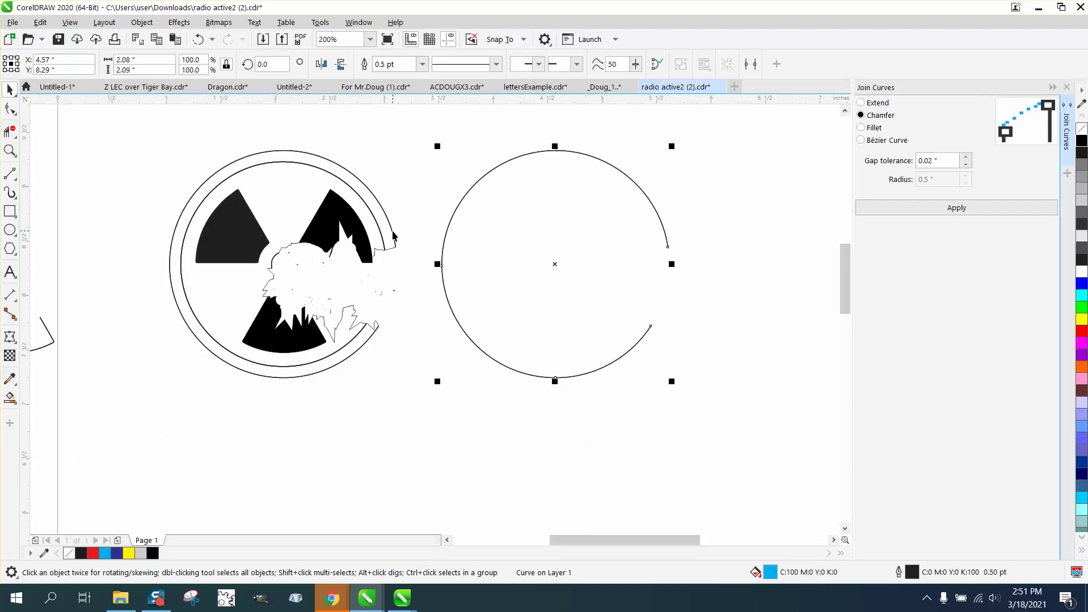
{"action": "key", "text": "ctrl+d"}
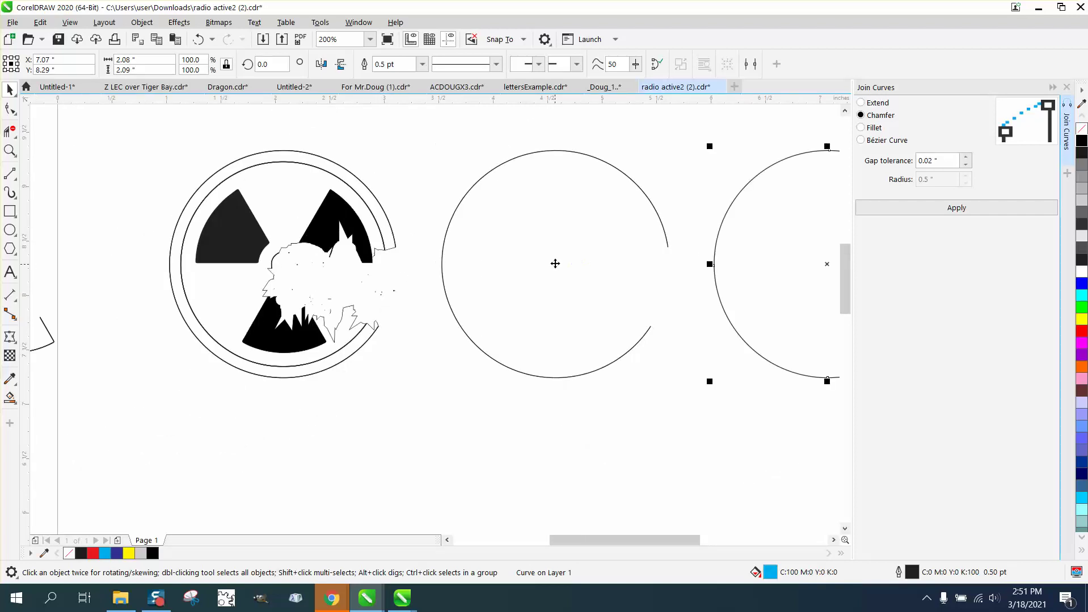
{"action": "key", "text": "Delete"}
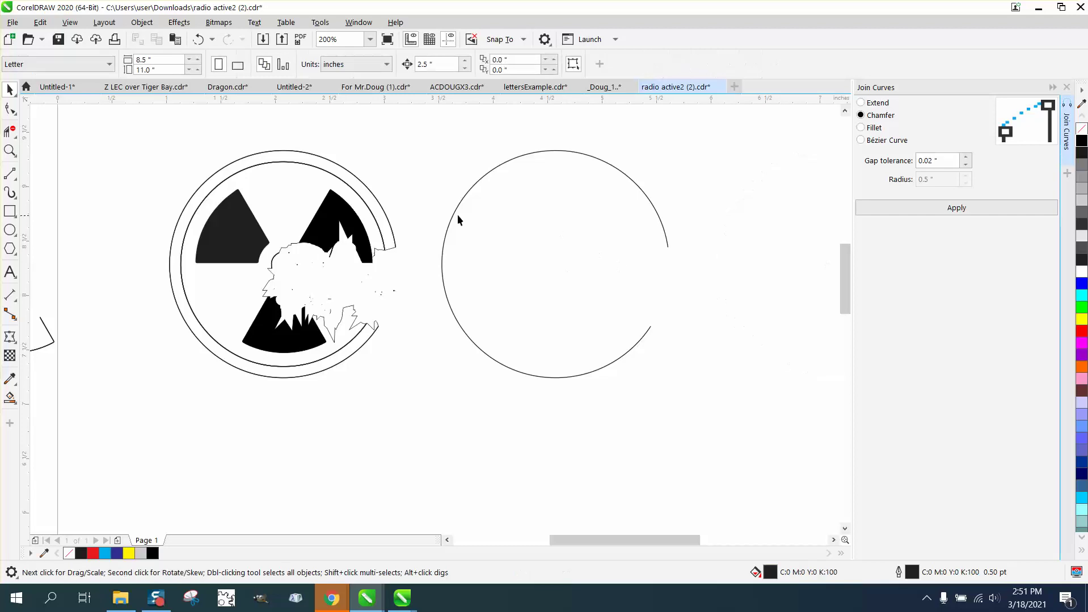
- Delete the remaining stacked duplicates of the outer ring from the symbol
{"action": "left_click", "coordinate": [393, 225]}
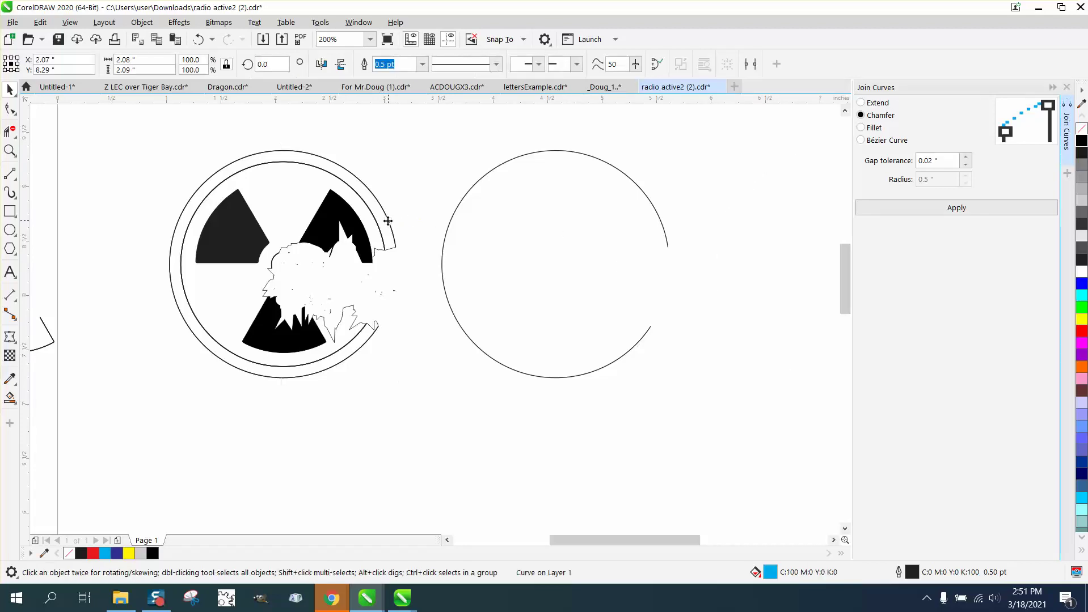
{"action": "key", "text": "Tab"}
{"action": "key", "text": "ctrl+d"}
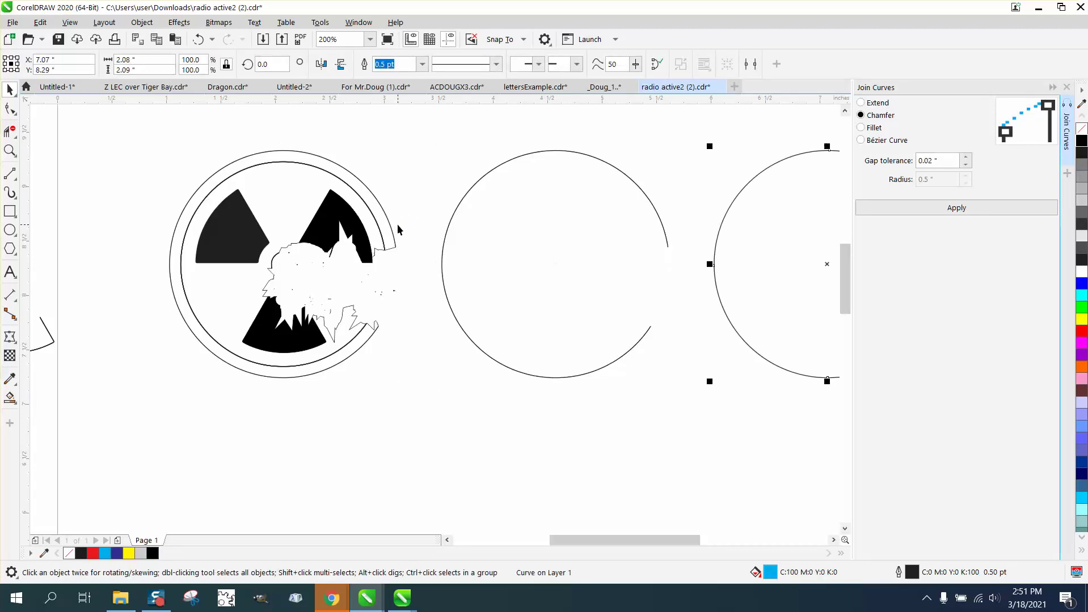
{"action": "key", "text": "Delete"}
{"action": "left_click", "coordinate": [390, 225]}
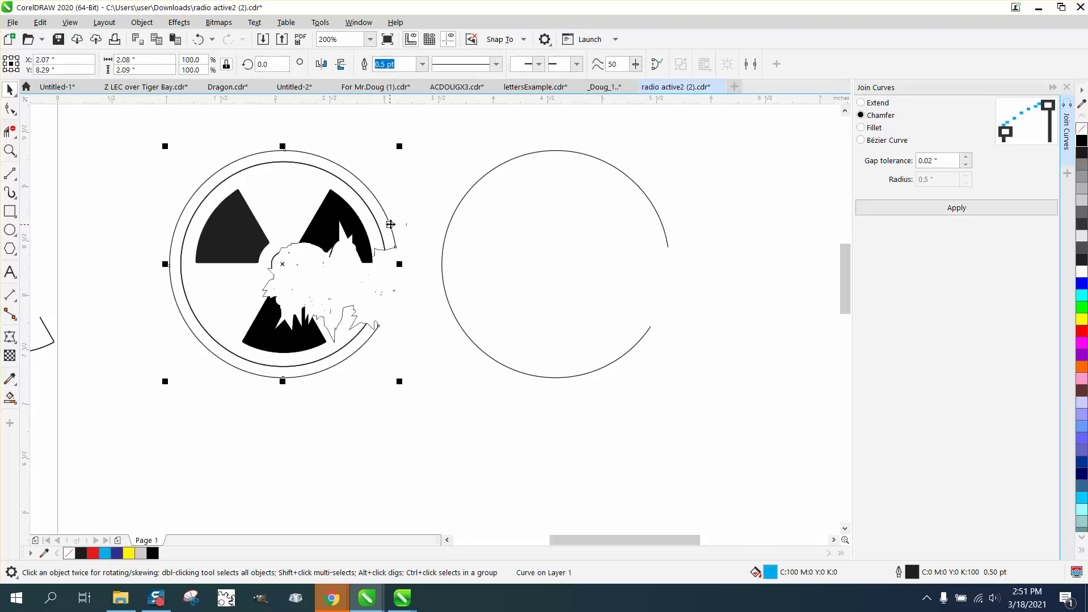
{"action": "key", "text": "Right"}
{"action": "left_click", "coordinate": [391, 228]}
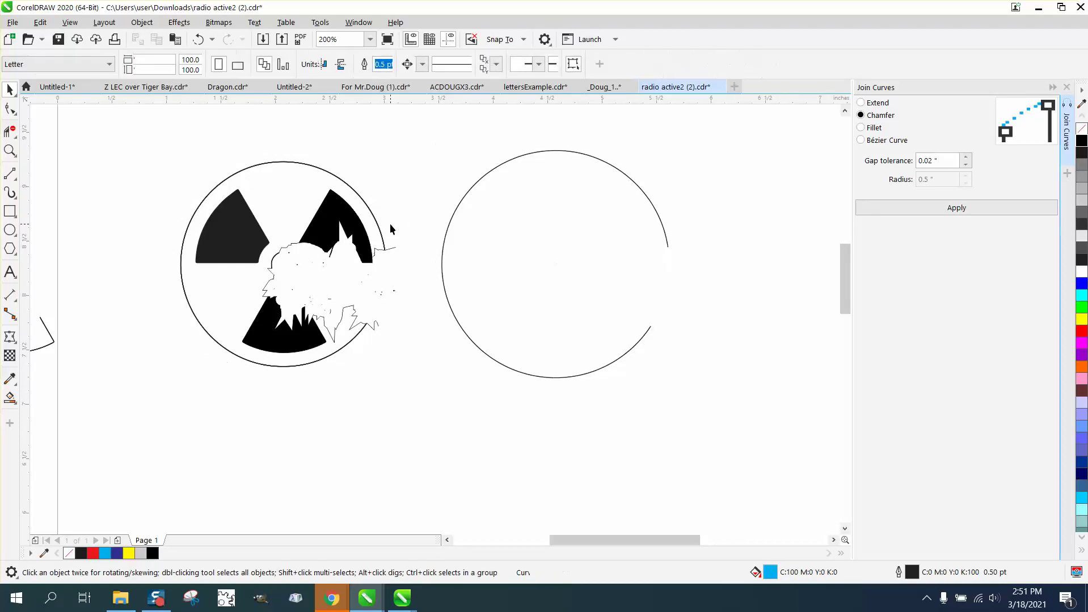
- Delete the inner ring's stacked duplicates, keeping one copy, and move that copy 2.5 inches right inside the separated outer ring
{"action": "key", "text": "Right"}
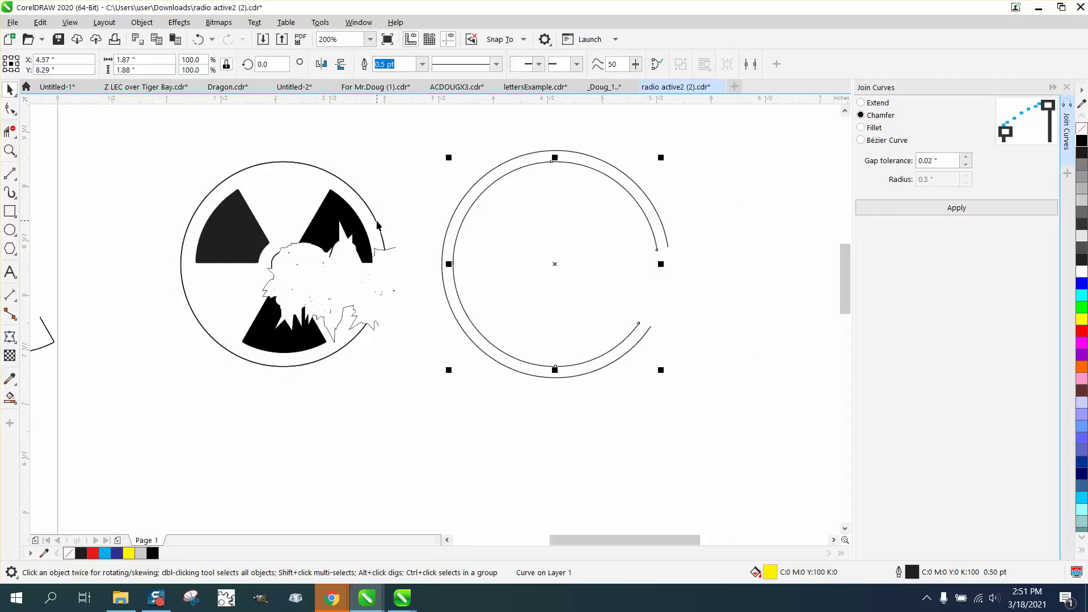
{"action": "key", "text": "Delete"}
{"action": "left_click", "coordinate": [376, 222]}
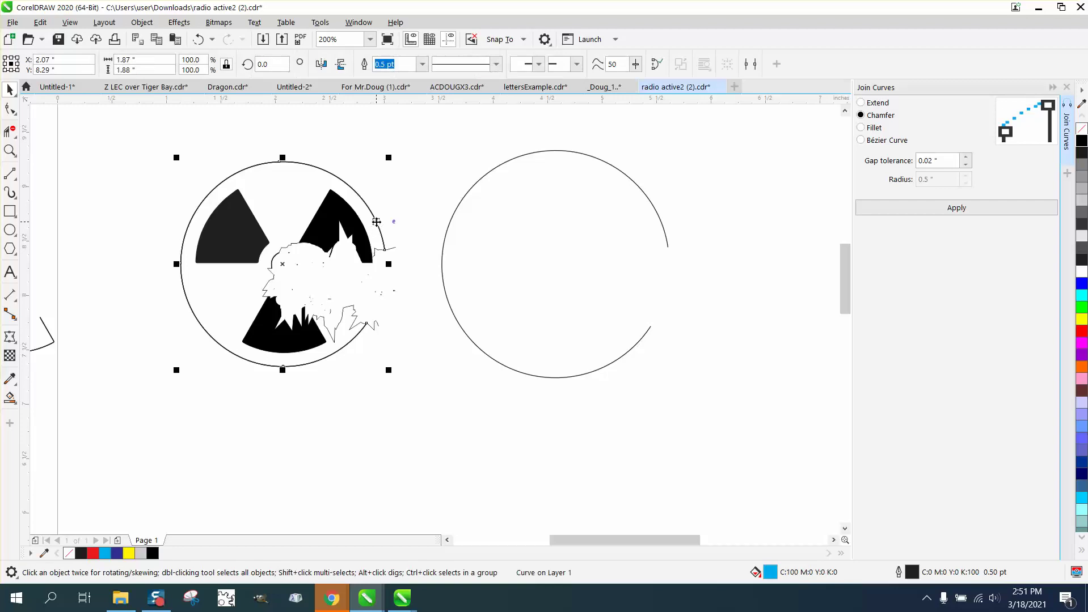
{"action": "key", "text": "Delete"}
{"action": "left_click", "coordinate": [377, 226]}
{"action": "key", "text": "Delete"}
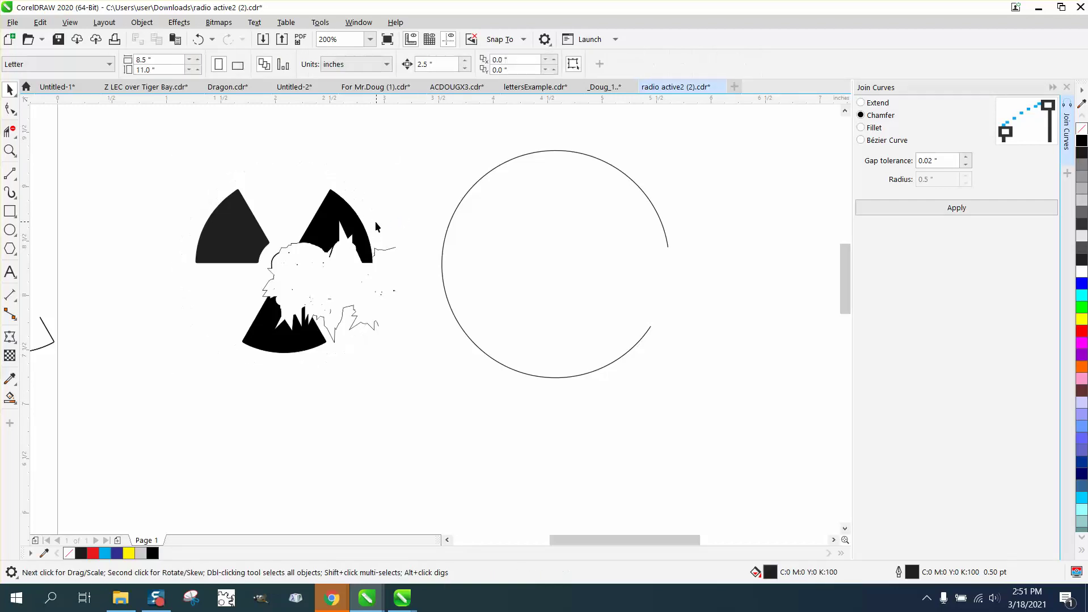
{"action": "left_click", "coordinate": [198, 40]}
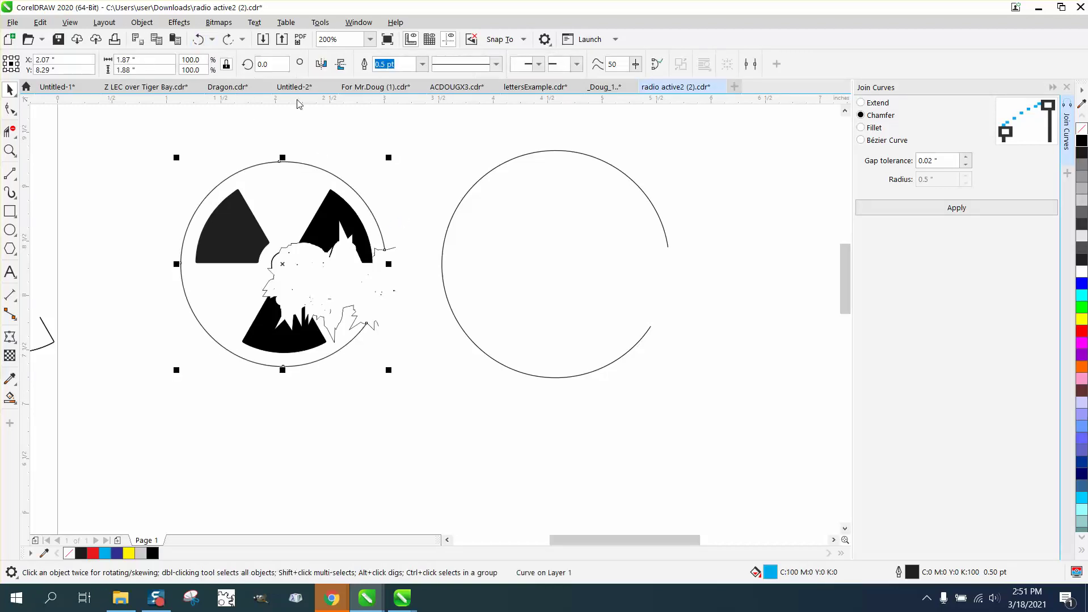
{"action": "key", "text": "ctrl+shift+z"}
- Move the three filled wedges 2.5 inches to the right into the separated rings by repeating the last move
{"action": "left_click", "coordinate": [338, 218]}
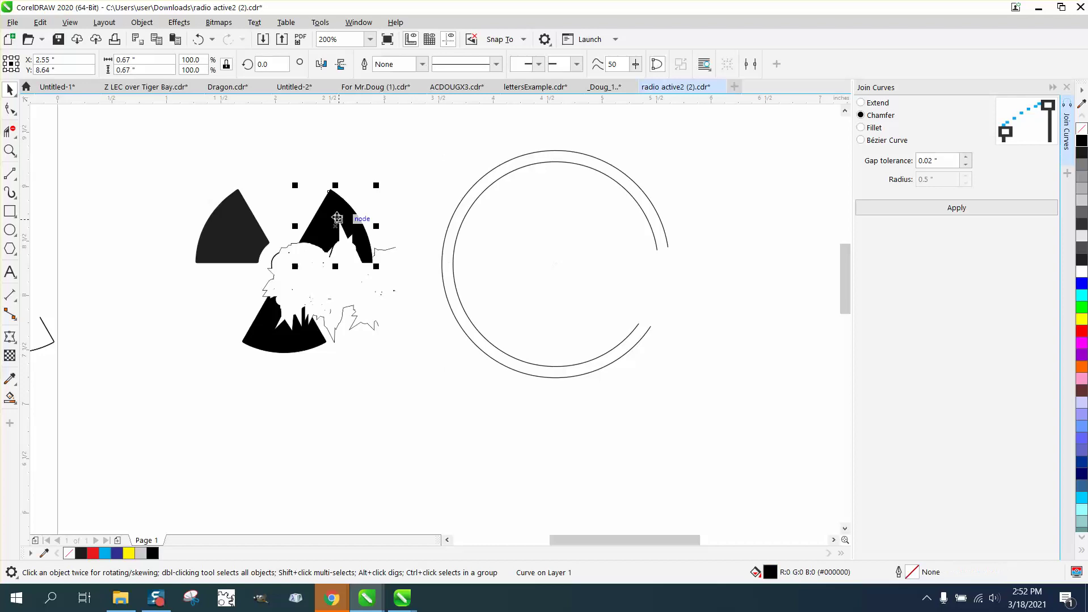
{"action": "key", "text": "ctrl+r"}
{"action": "left_click", "coordinate": [266, 220]}
{"action": "key", "text": "ctrl+r"}
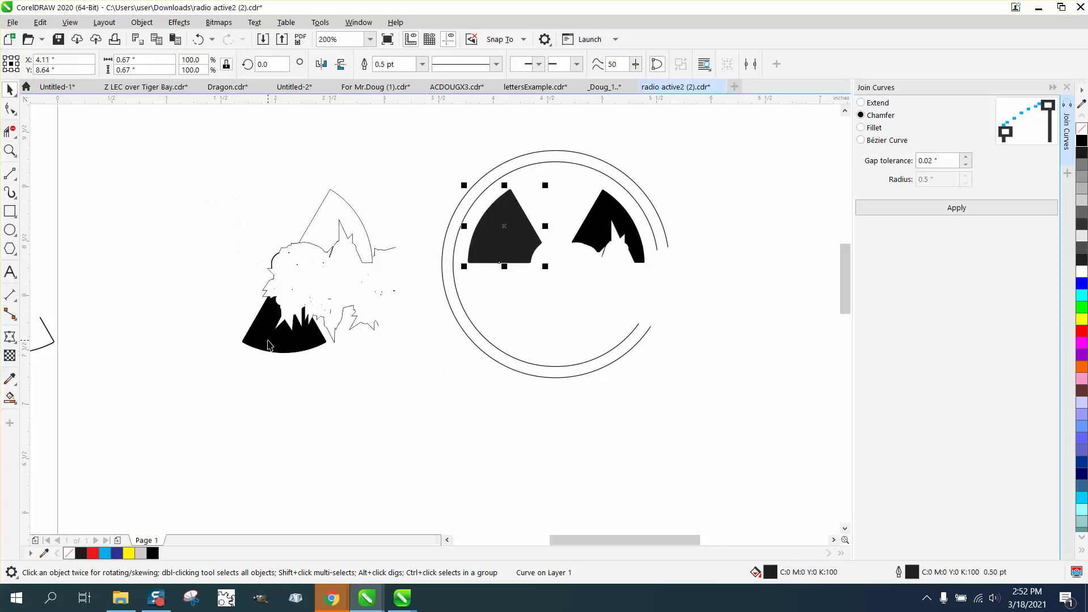
{"action": "left_click", "coordinate": [268, 343]}
{"action": "key", "text": "ctrl+r"}
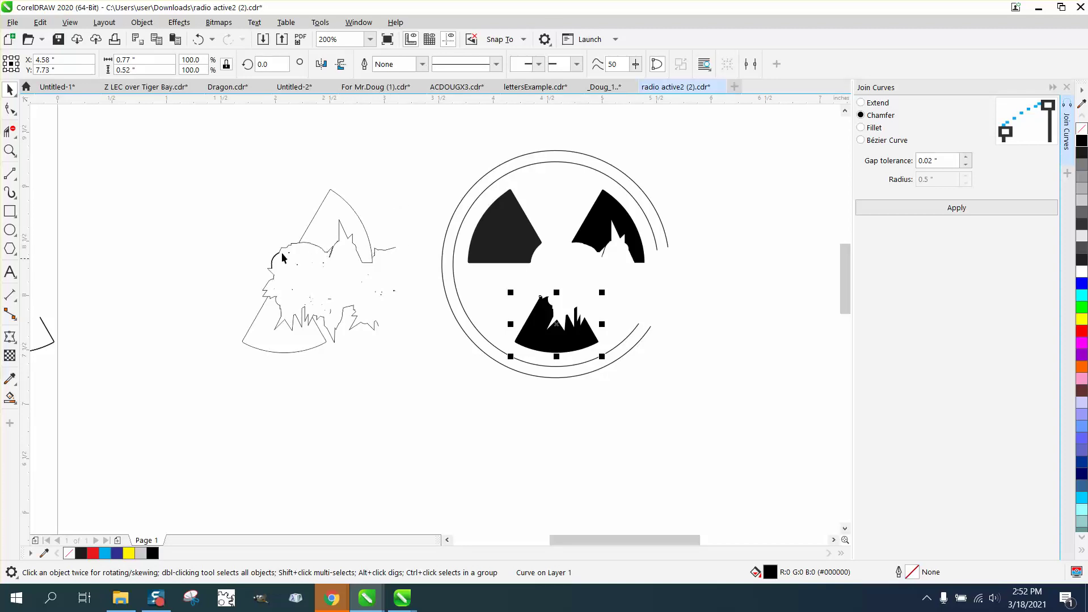
- Delete the stack of leftover wedge outlines lying off the left edge of the page
{"action": "left_click", "coordinate": [309, 221]}
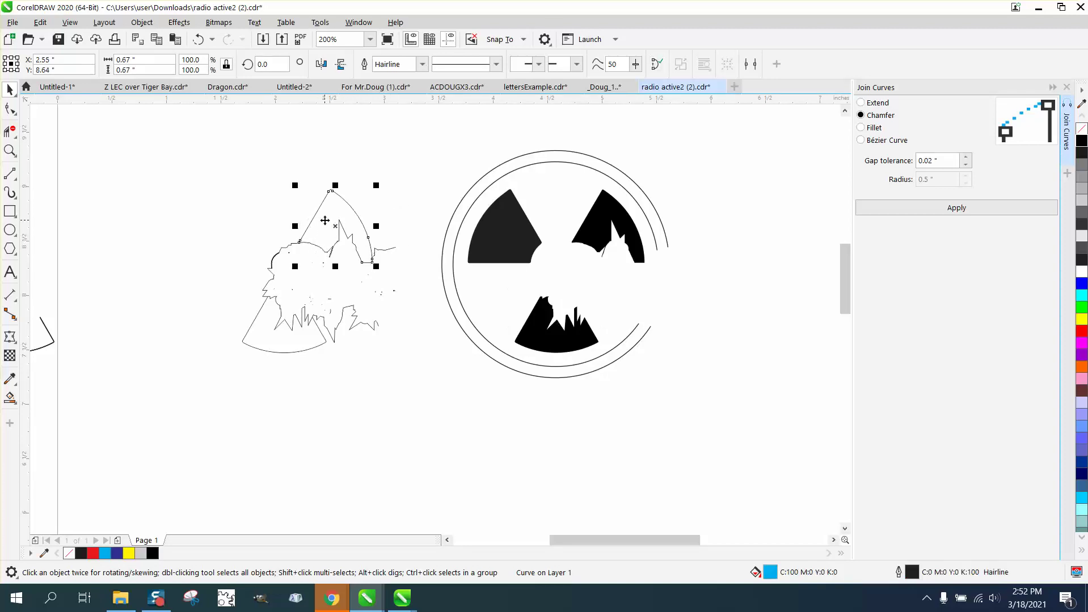
{"action": "scroll", "coordinate": [323, 238], "scroll_direction": "down", "scroll_amount": 2}
{"action": "left_click_drag", "start_coordinate": [134, 244], "coordinate": [222, 330]}
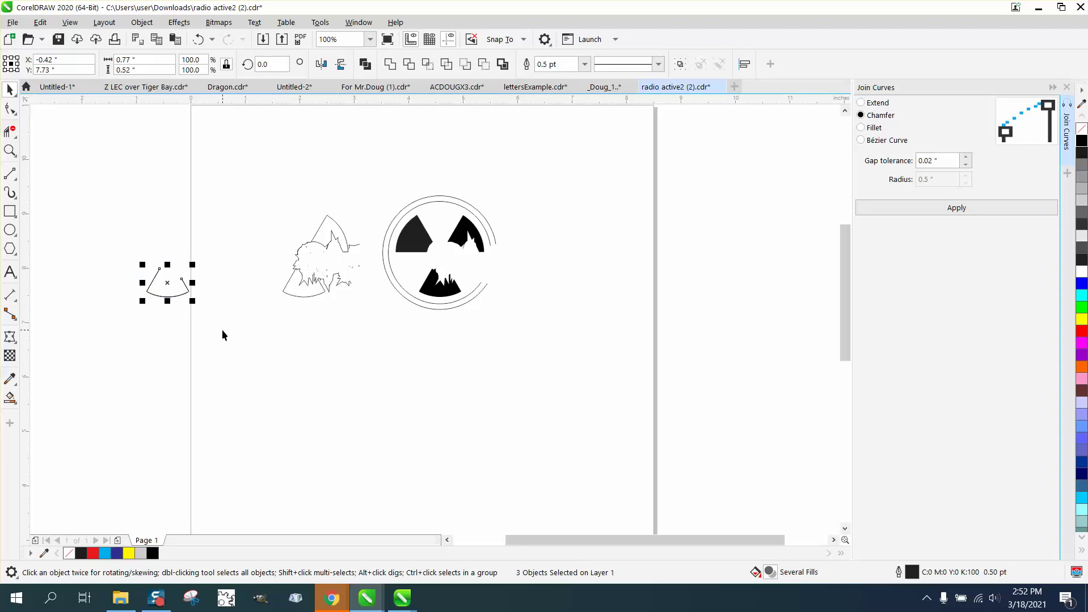
{"action": "key", "text": "Delete"}
- Move the combined jagged curve 2.5 inches to the left, away from the wedge outlines
{"action": "left_click", "coordinate": [303, 251]}
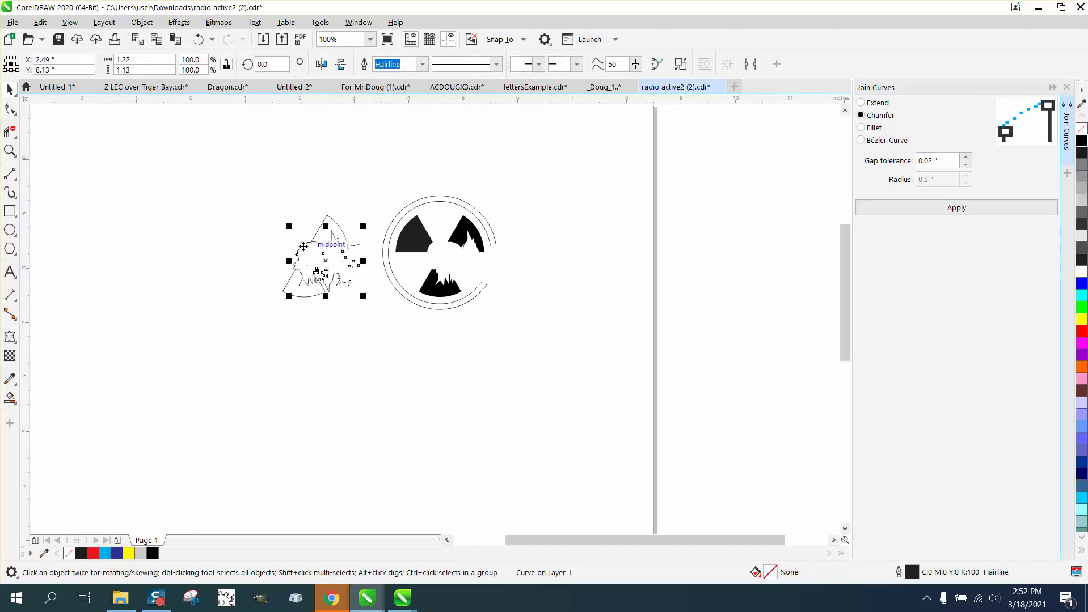
{"action": "key", "text": "Left"}
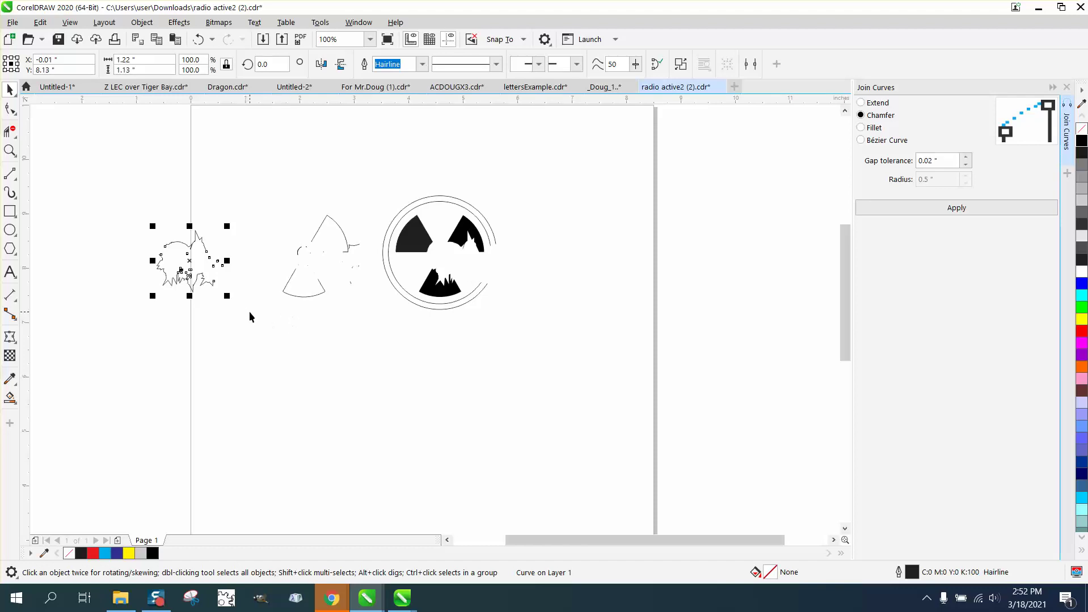
{"action": "left_click", "coordinate": [10, 151]}
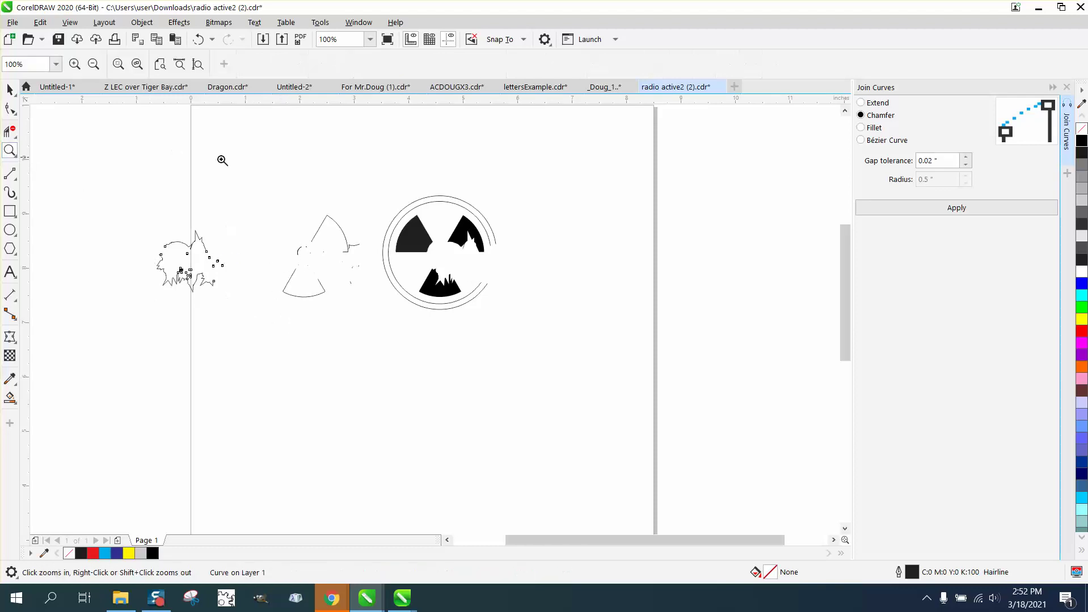
{"action": "left_click_drag", "start_coordinate": [255, 199], "coordinate": [391, 342]}
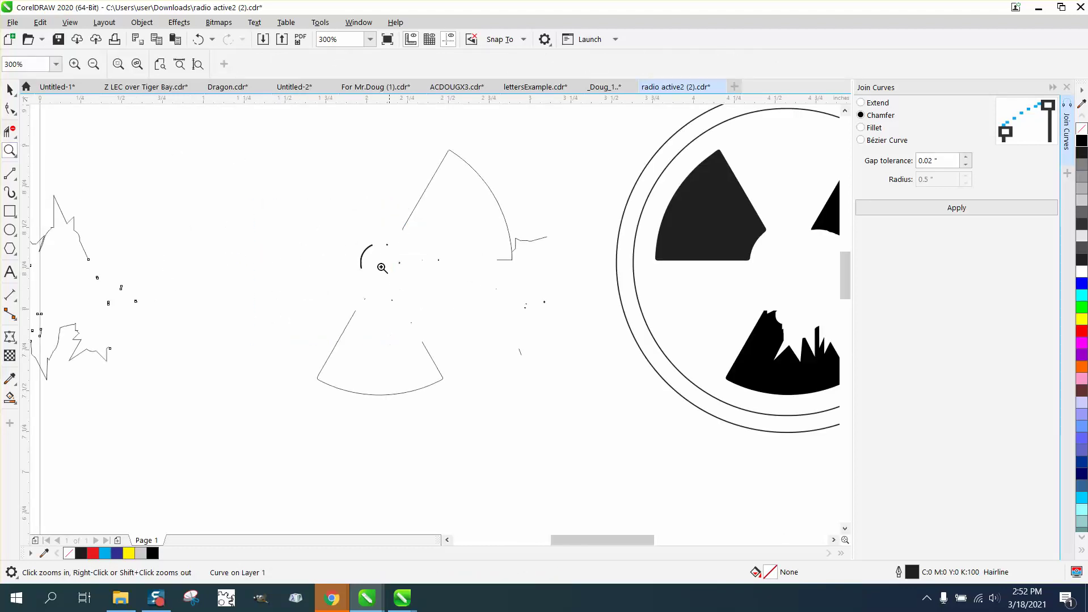
{"action": "right_click", "coordinate": [218, 205]}
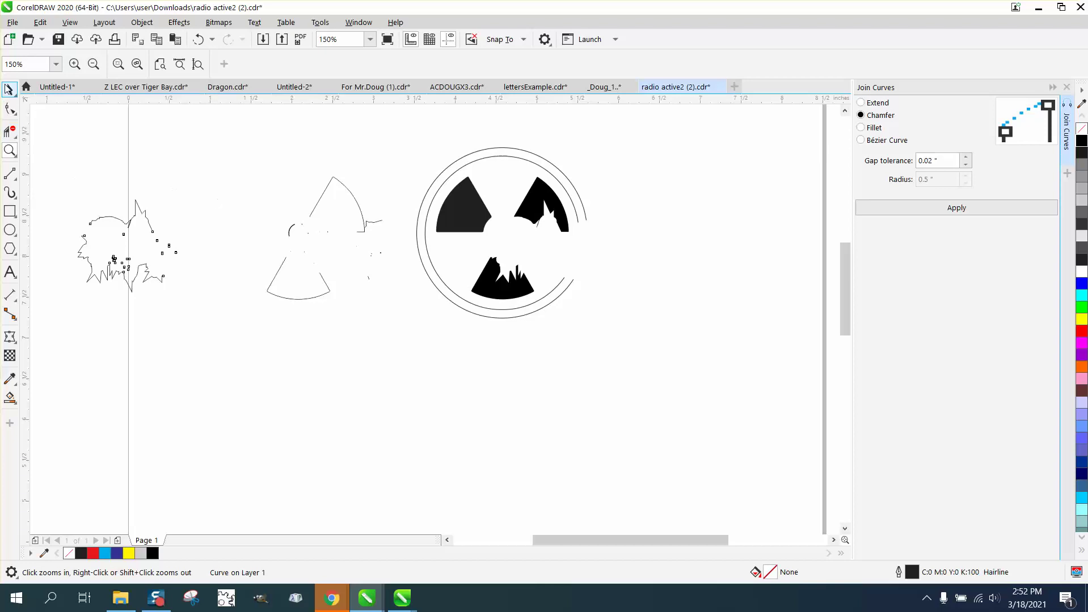
- Break the separated jagged curve apart into individual curves
{"action": "left_click", "coordinate": [9, 89]}
{"action": "left_click", "coordinate": [165, 170]}
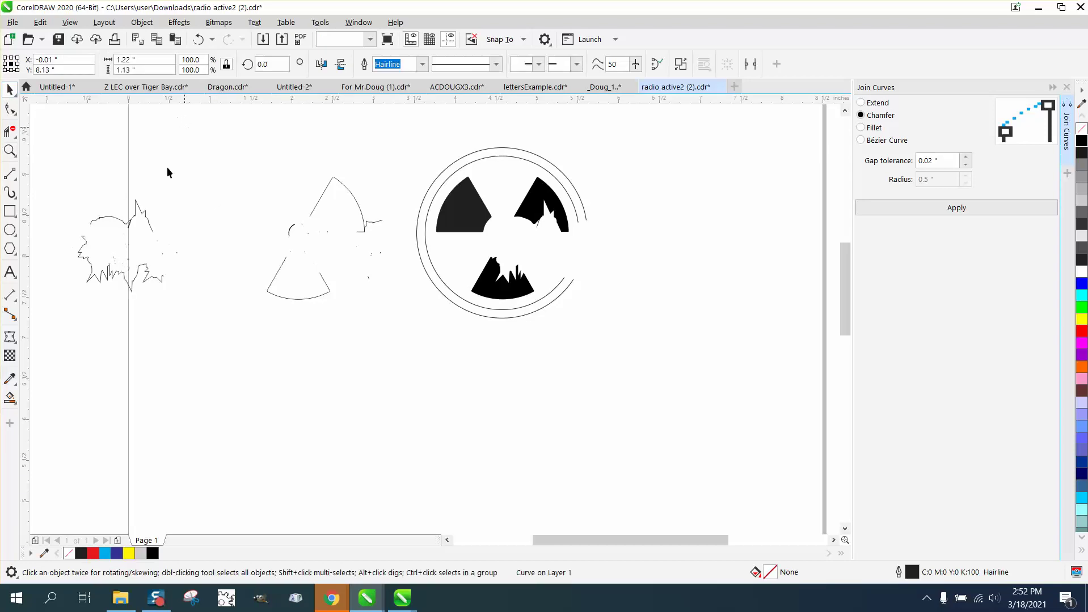
{"action": "left_click", "coordinate": [146, 220]}
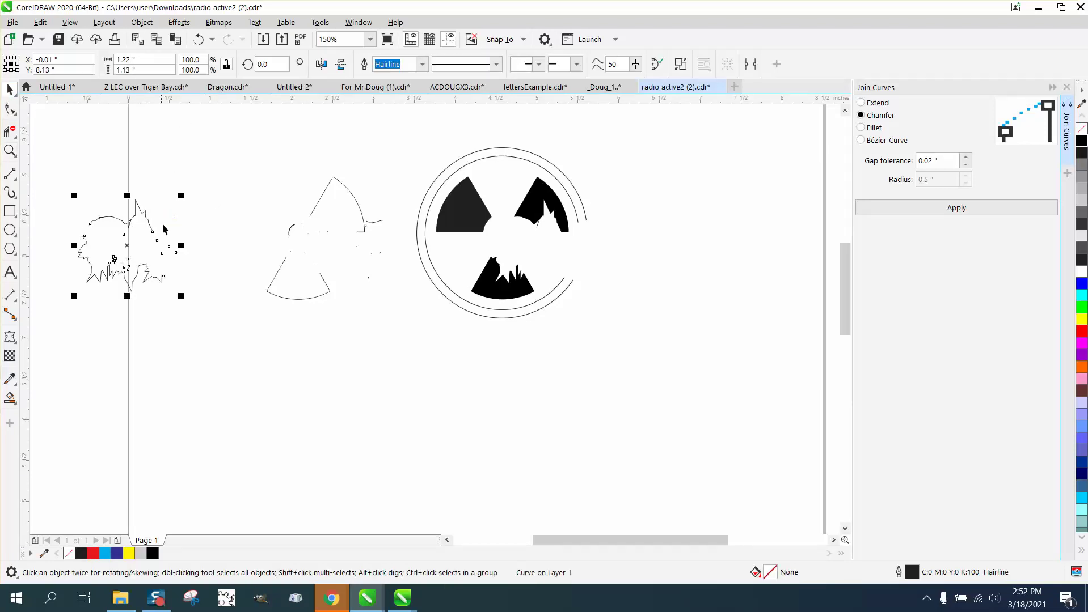
{"action": "left_click", "coordinate": [142, 22]}
{"action": "left_click", "coordinate": [191, 327]}
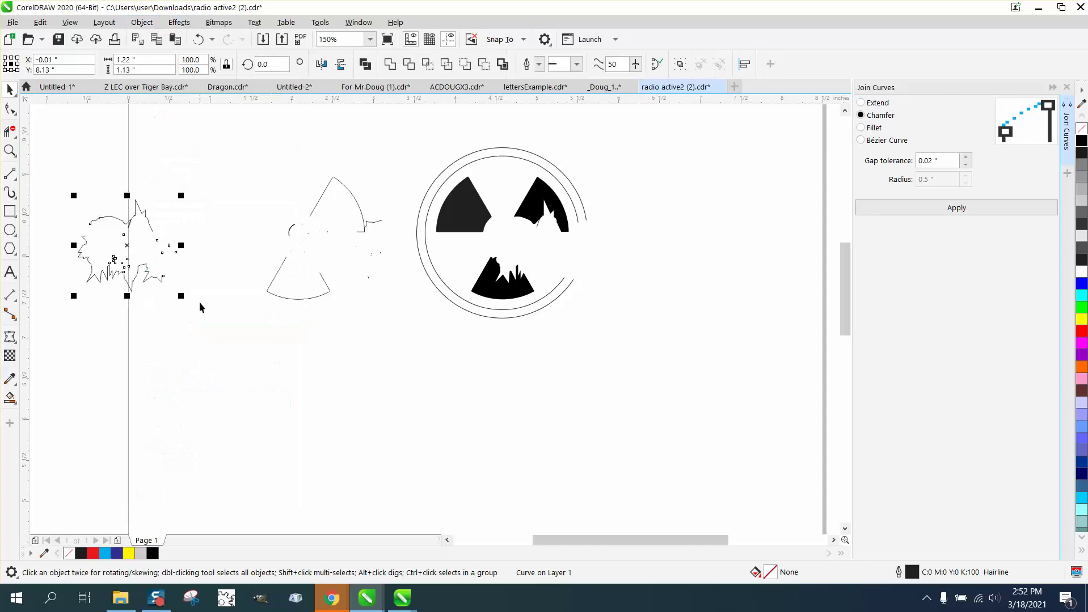
- Move the three large jagged pieces 2.5 inches right, back onto the symbol, and delete the small fragments left behind
{"action": "left_click", "coordinate": [201, 227]}
{"action": "left_click", "coordinate": [115, 219]}
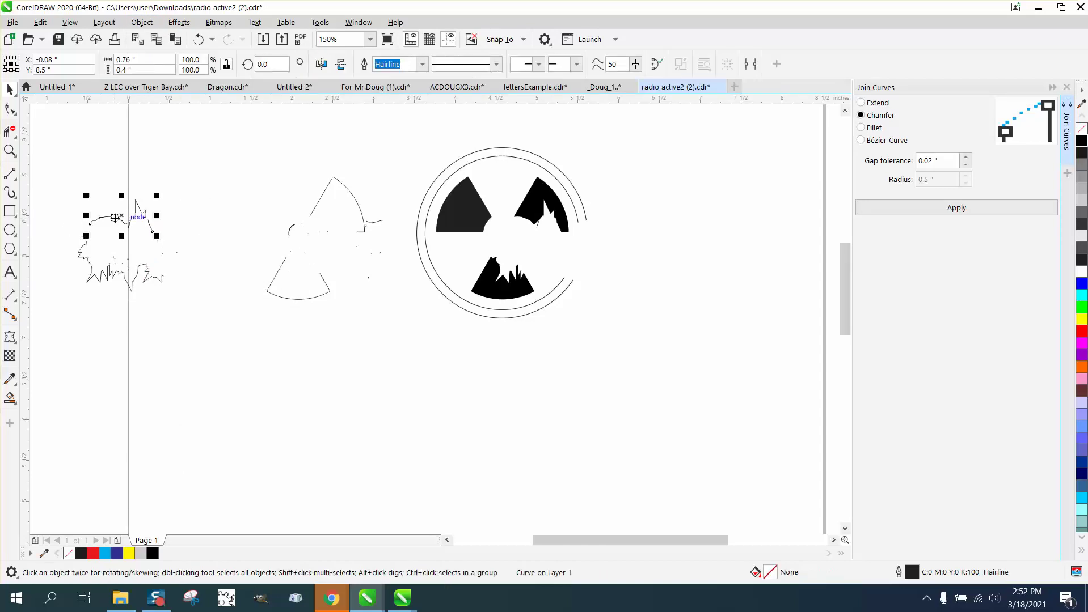
{"action": "key", "text": "Right"}
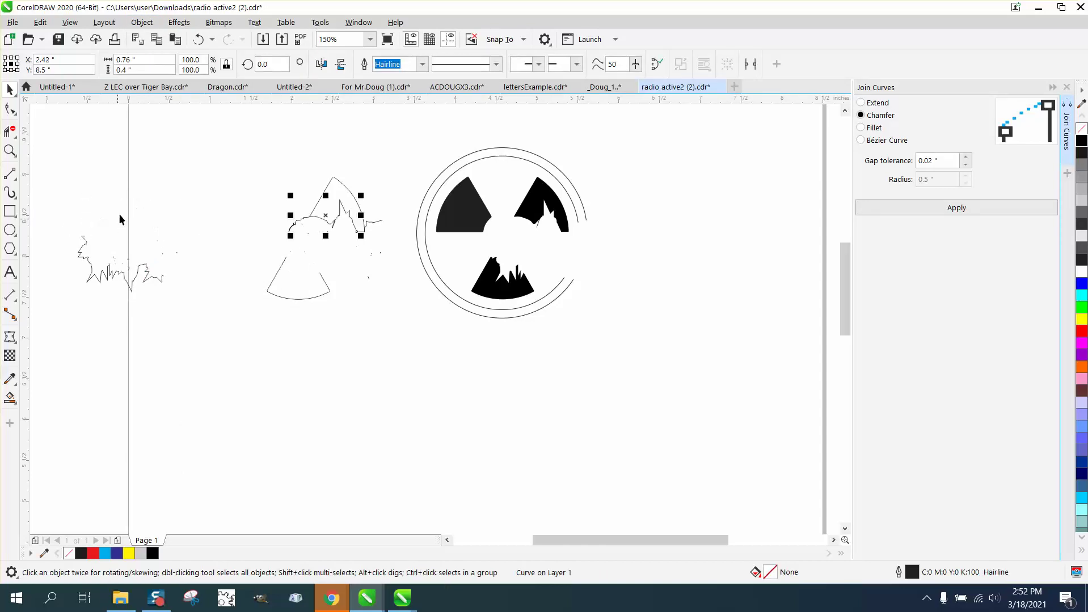
{"action": "left_click", "coordinate": [87, 241]}
{"action": "key", "text": "Right"}
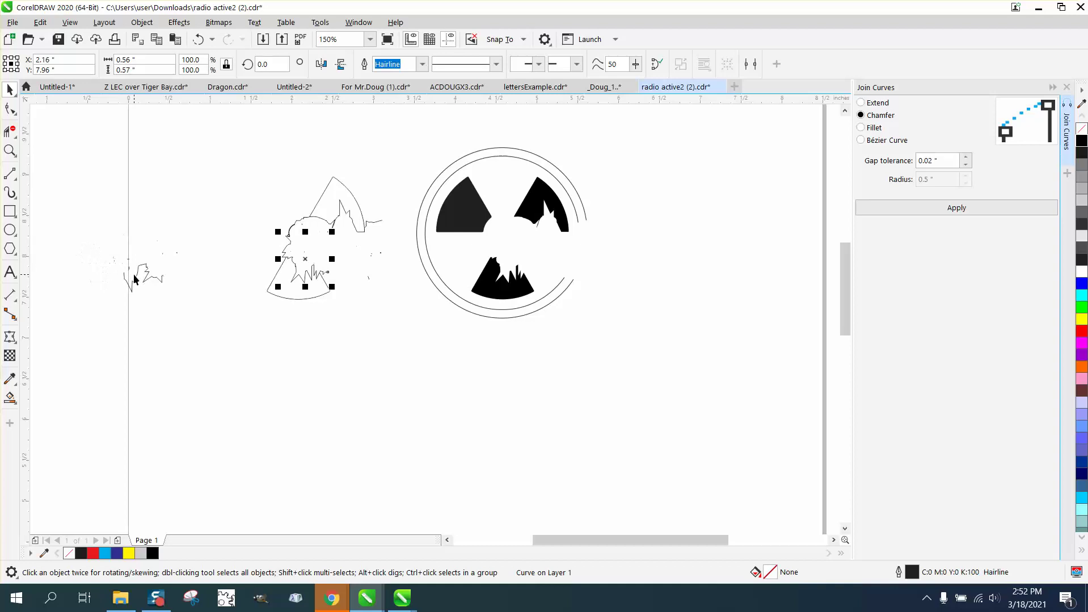
{"action": "left_click", "coordinate": [134, 279]}
{"action": "key", "text": "Right"}
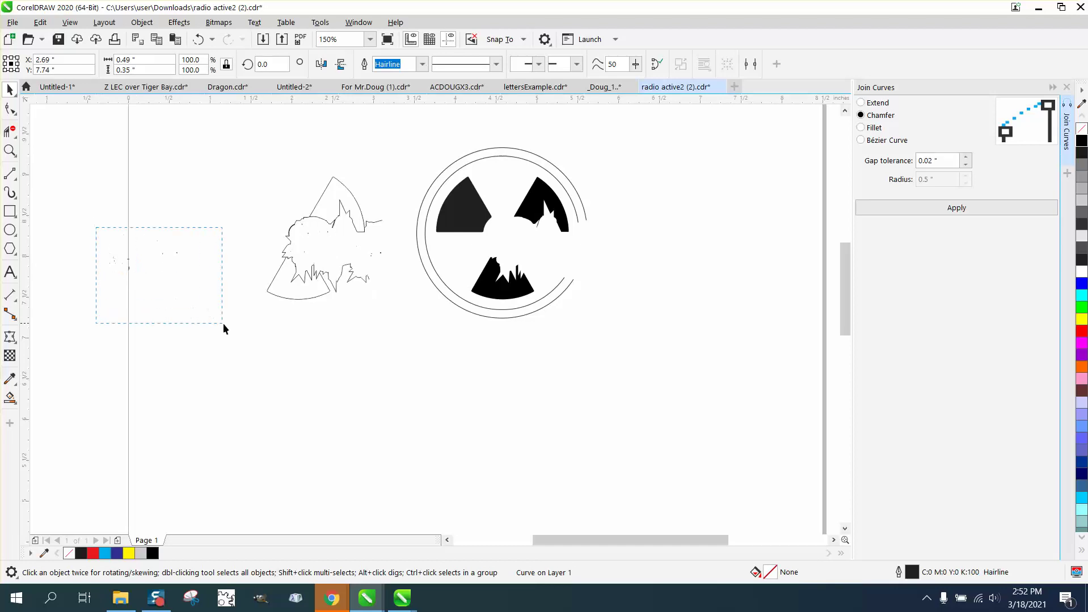
{"action": "left_click_drag", "start_coordinate": [223, 323], "coordinate": [224, 324]}
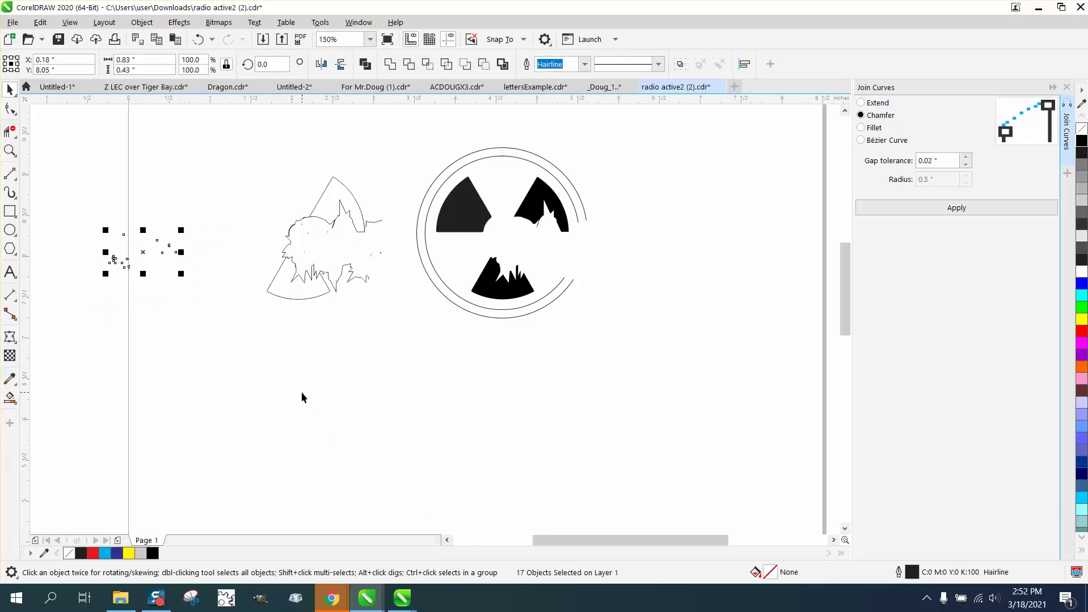
{"action": "key", "text": "Delete"}
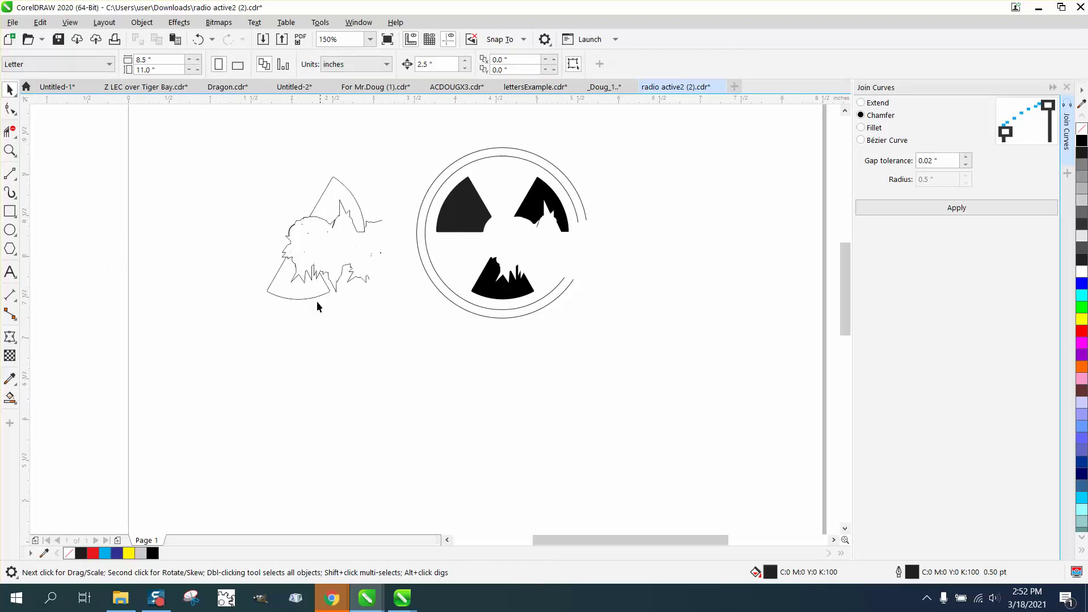
- Use the Shape tool to delete the nodes of the small speck beside the thick arc inside the jagged outline
{"action": "left_click", "coordinate": [10, 151]}
{"action": "left_click_drag", "start_coordinate": [245, 188], "coordinate": [455, 325]}
{"action": "left_click", "coordinate": [10, 109]}
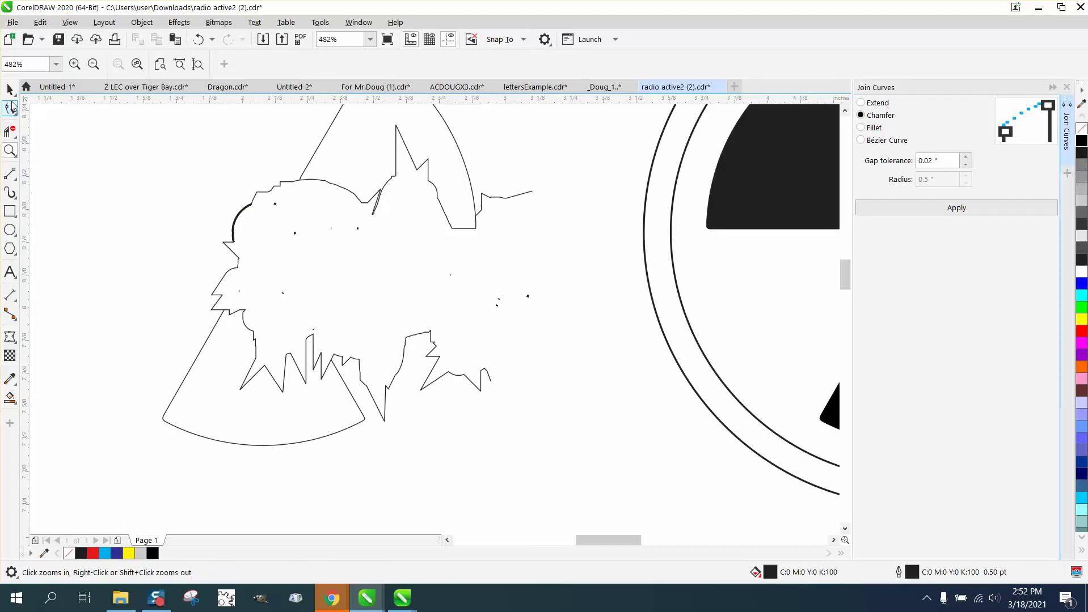
{"action": "left_click", "coordinate": [14, 113]}
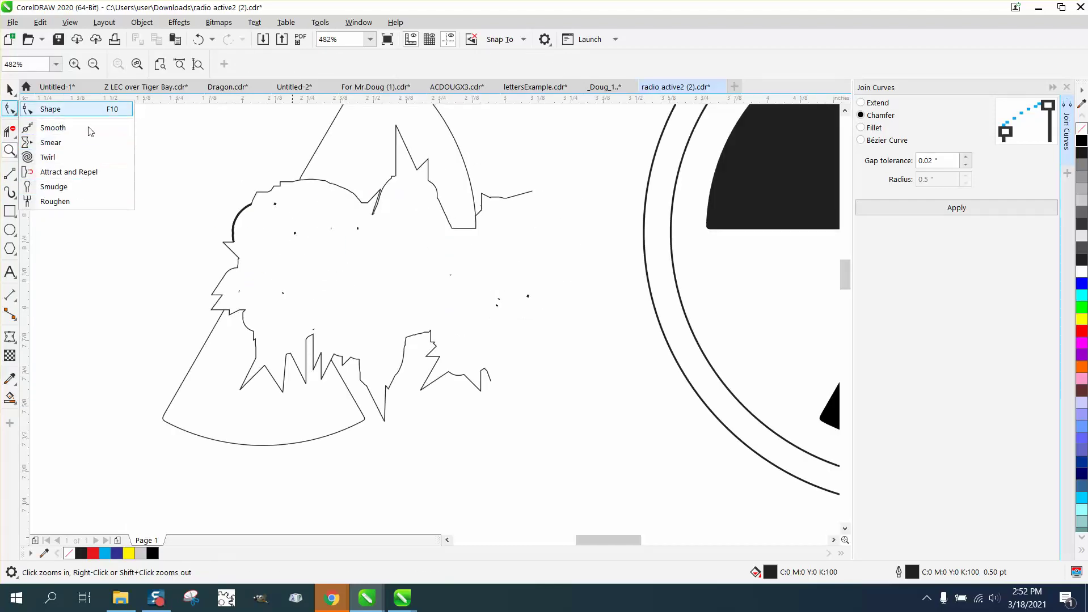
{"action": "left_click", "coordinate": [85, 105]}
{"action": "left_click", "coordinate": [269, 208]}
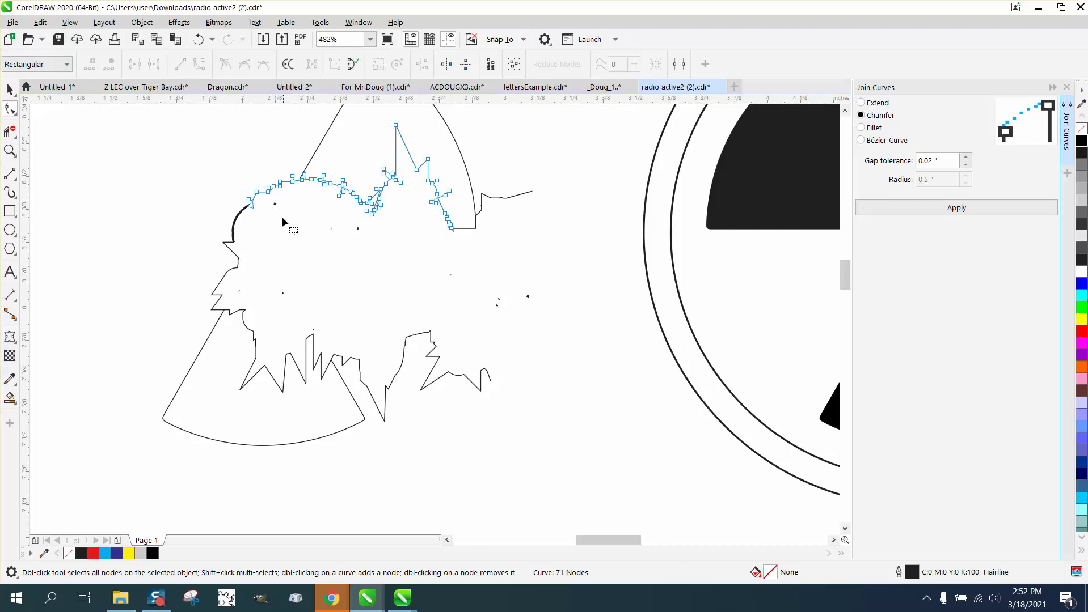
{"action": "left_click", "coordinate": [275, 204]}
{"action": "left_click_drag", "start_coordinate": [265, 201], "coordinate": [290, 212]}
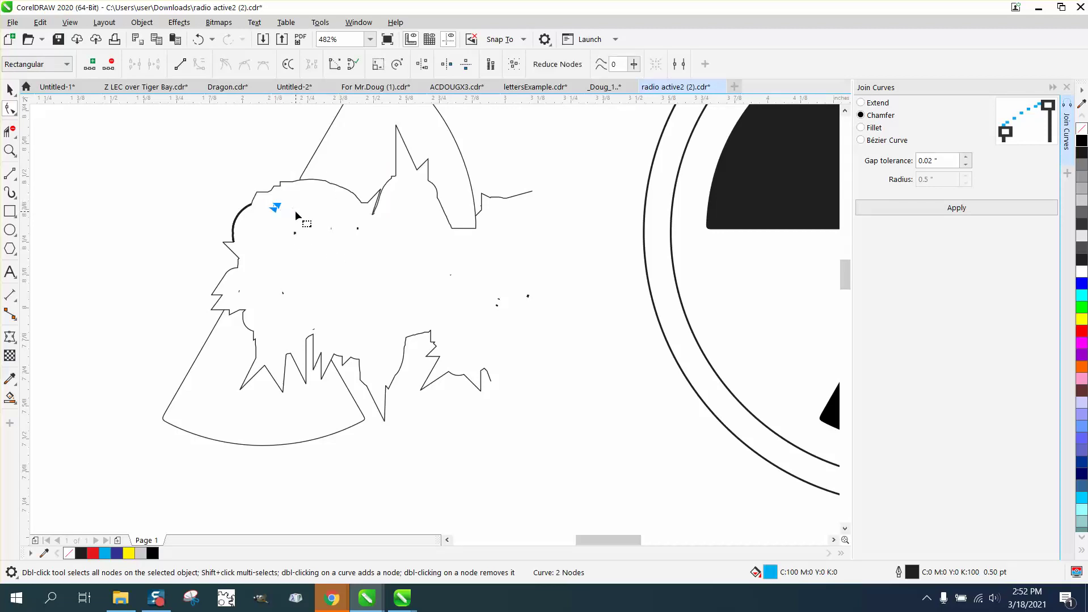
{"action": "key", "text": "Delete"}
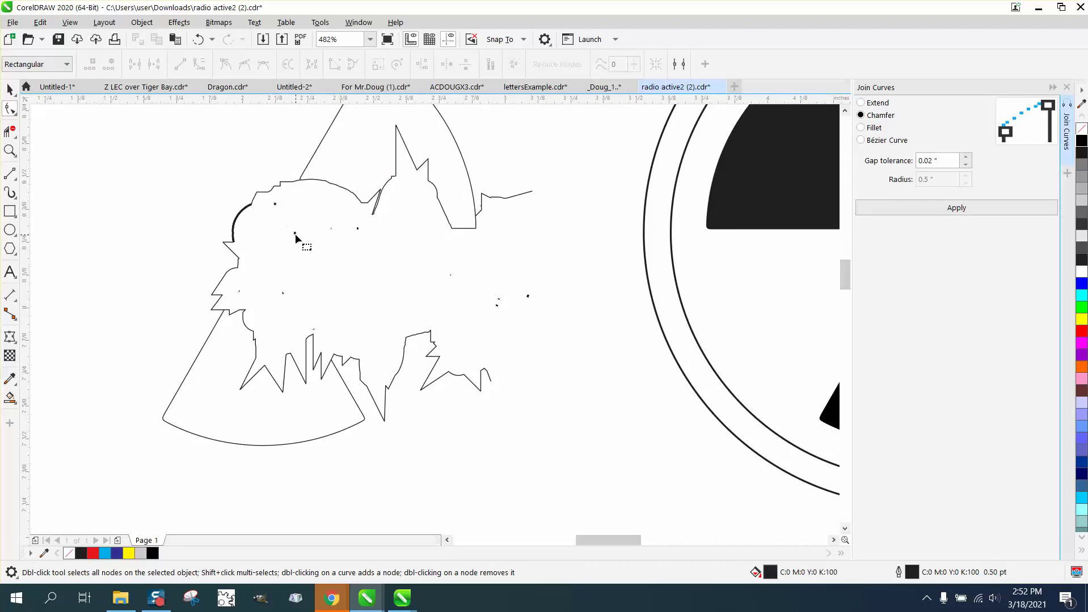
- Delete further stacked copies of the two small specks near the thick arc
{"action": "left_click", "coordinate": [296, 235]}
{"action": "left_click", "coordinate": [326, 249]}
{"action": "left_click", "coordinate": [276, 207]}
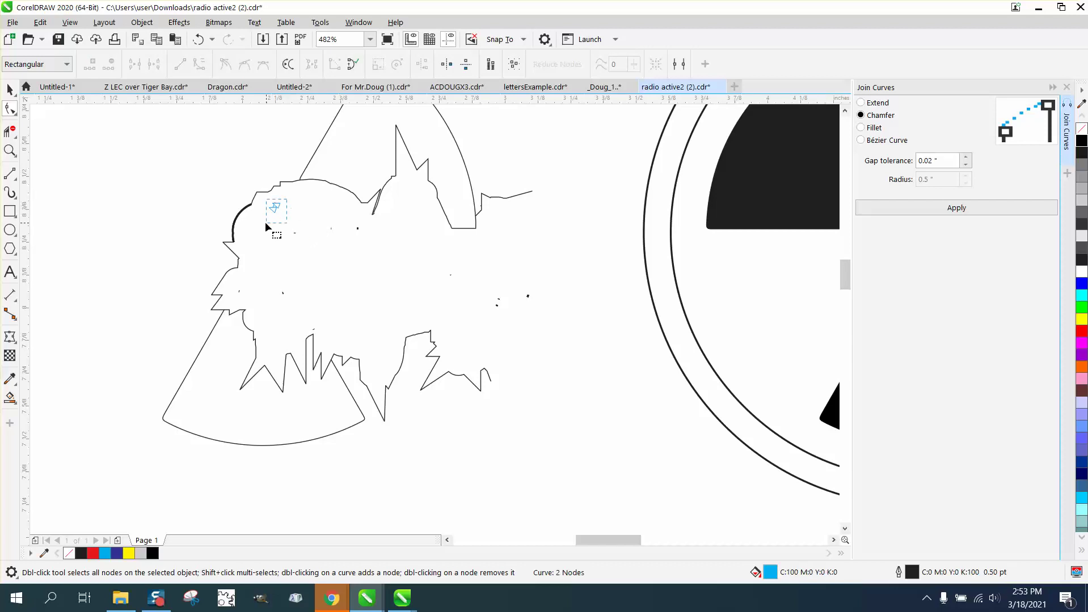
{"action": "left_click", "coordinate": [266, 222]}
{"action": "left_click", "coordinate": [275, 203]}
{"action": "left_click", "coordinate": [296, 250]}
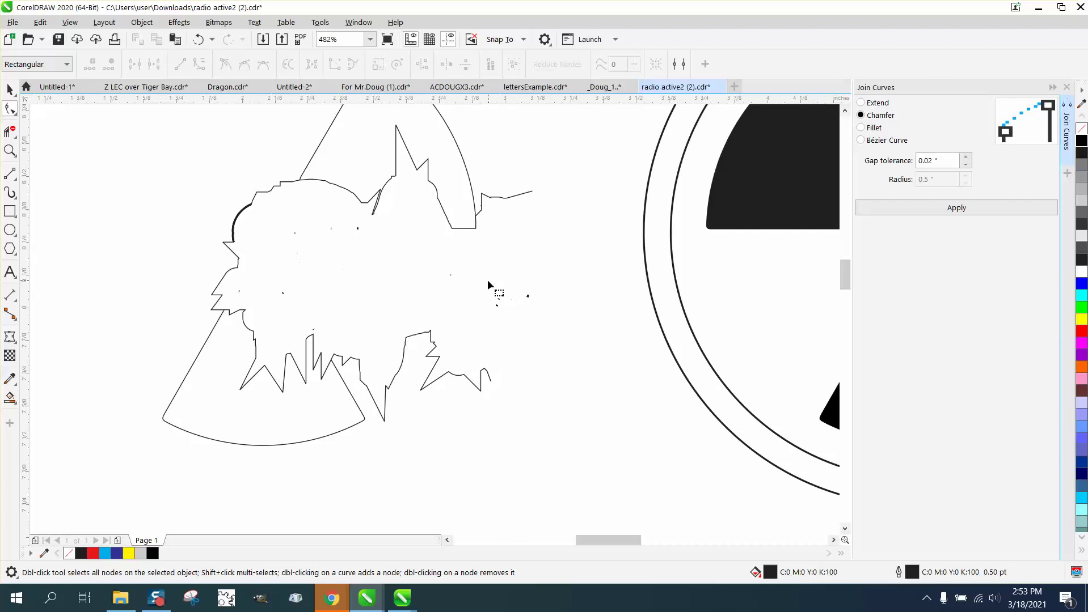
- Try to remove the rightmost small speck of the jagged symbol by selecting its nodes
{"action": "left_click", "coordinate": [527, 294]}
{"action": "left_click_drag", "start_coordinate": [553, 276], "coordinate": [518, 324]}
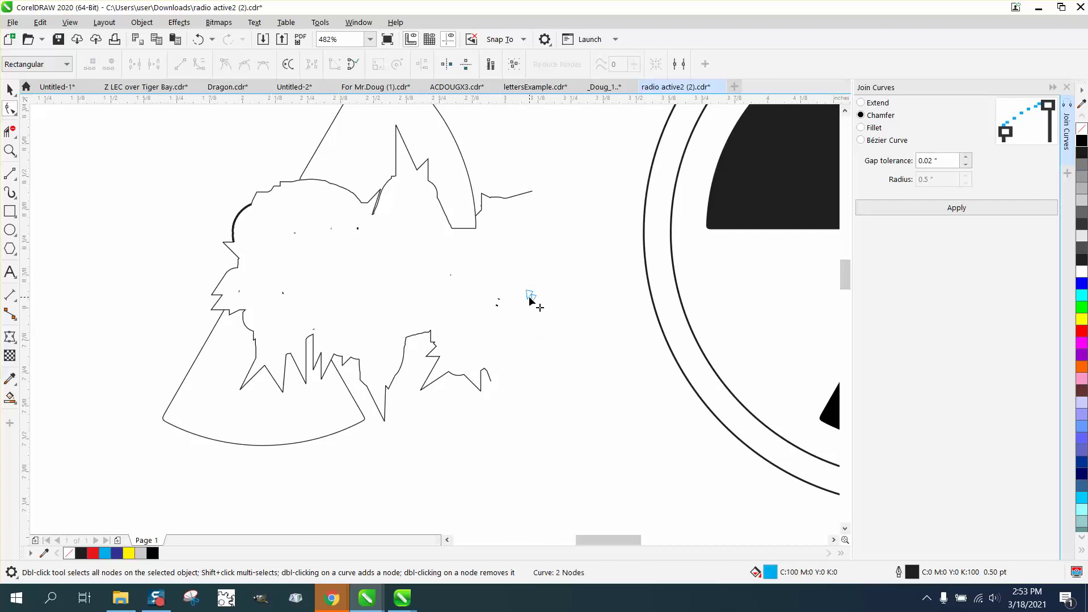
{"action": "left_click", "coordinate": [513, 314]}
{"action": "left_click_drag", "start_coordinate": [513, 314], "coordinate": [544, 293]}
{"action": "left_click", "coordinate": [501, 322]}
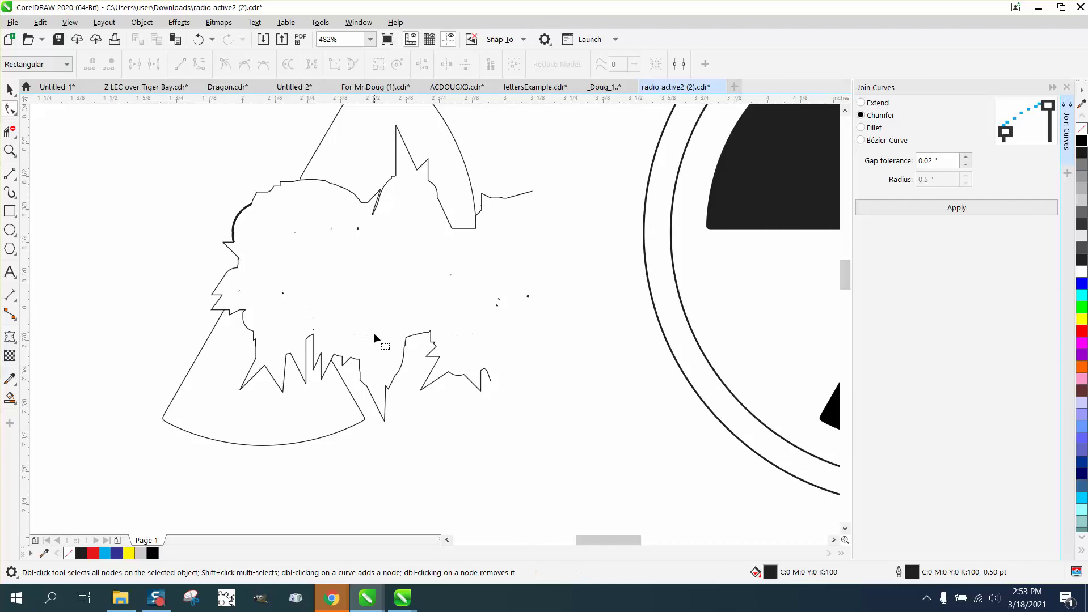
- Set the outline width of the short thick arc on the jagged curve to Hairline
{"action": "key", "text": "space"}
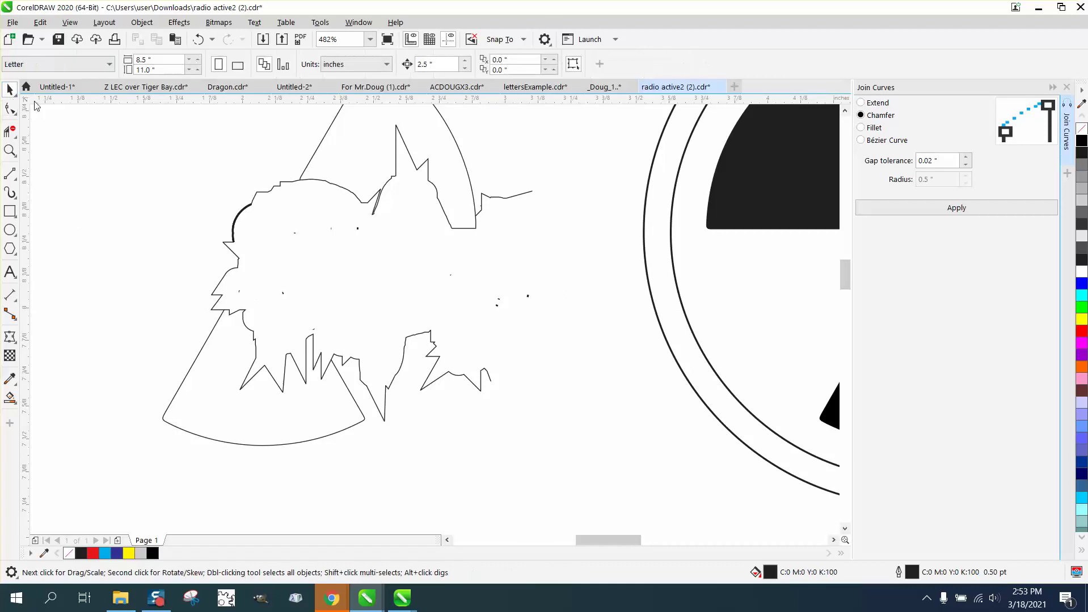
{"action": "left_click", "coordinate": [241, 215]}
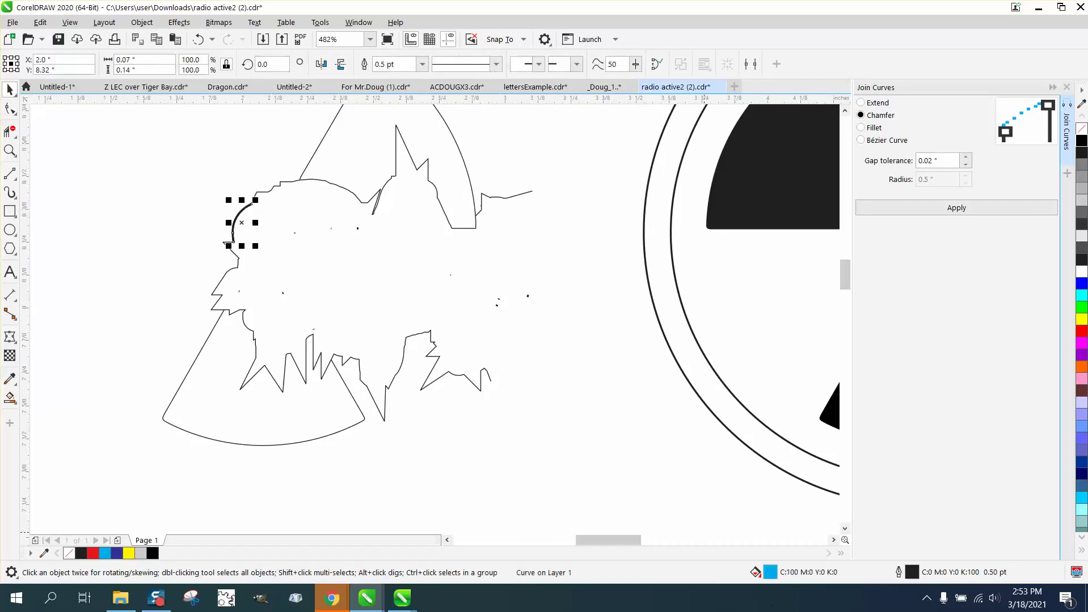
{"action": "double_click", "coordinate": [911, 573]}
{"action": "left_click", "coordinate": [457, 250]}
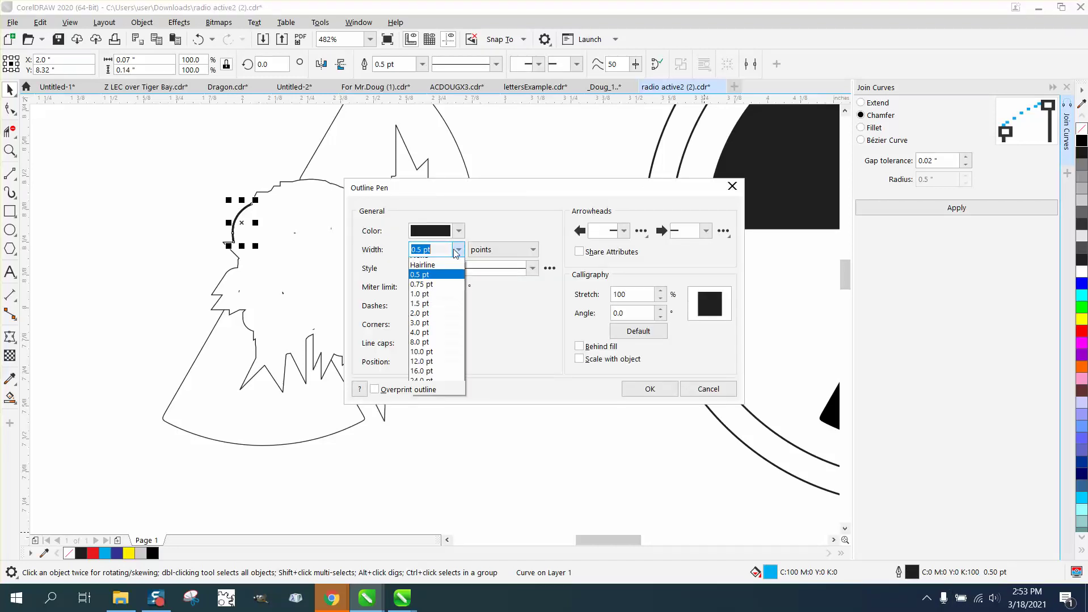
{"action": "left_click", "coordinate": [434, 265]}
{"action": "left_click", "coordinate": [638, 390]}
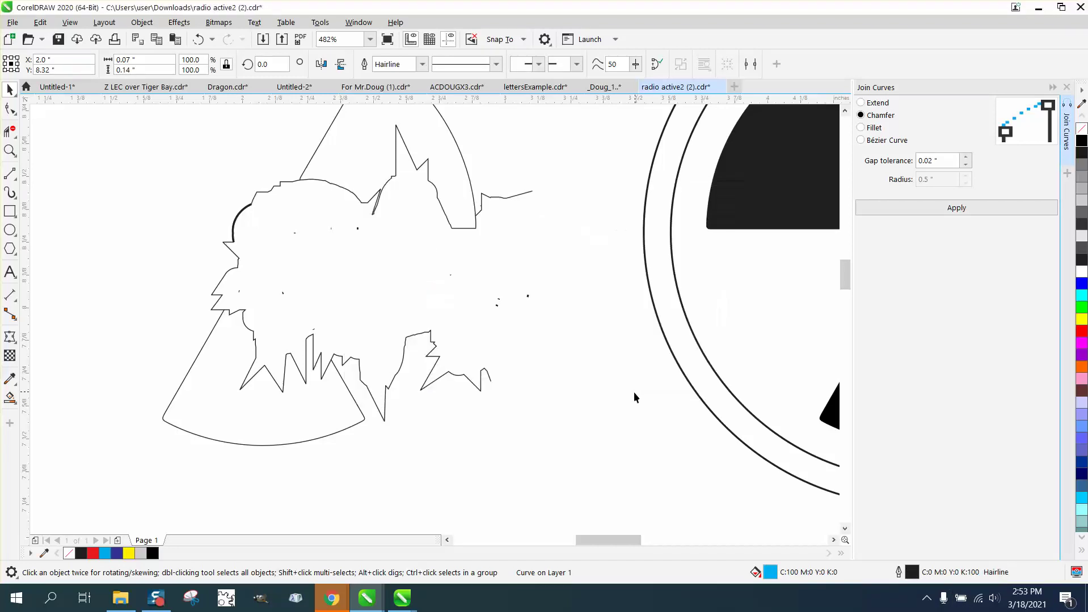
- Pull two stacked copies of the short arc away to the left of the symbol, and undo both moves
{"action": "left_click_drag", "start_coordinate": [243, 216], "coordinate": [151, 214]}
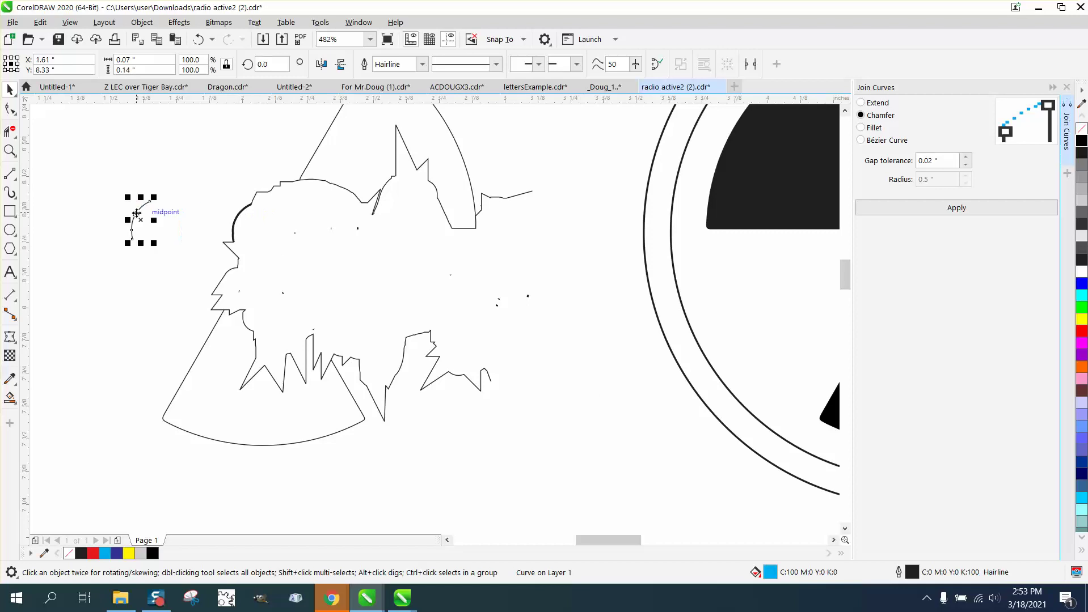
{"action": "left_click_drag", "start_coordinate": [240, 218], "coordinate": [198, 216]}
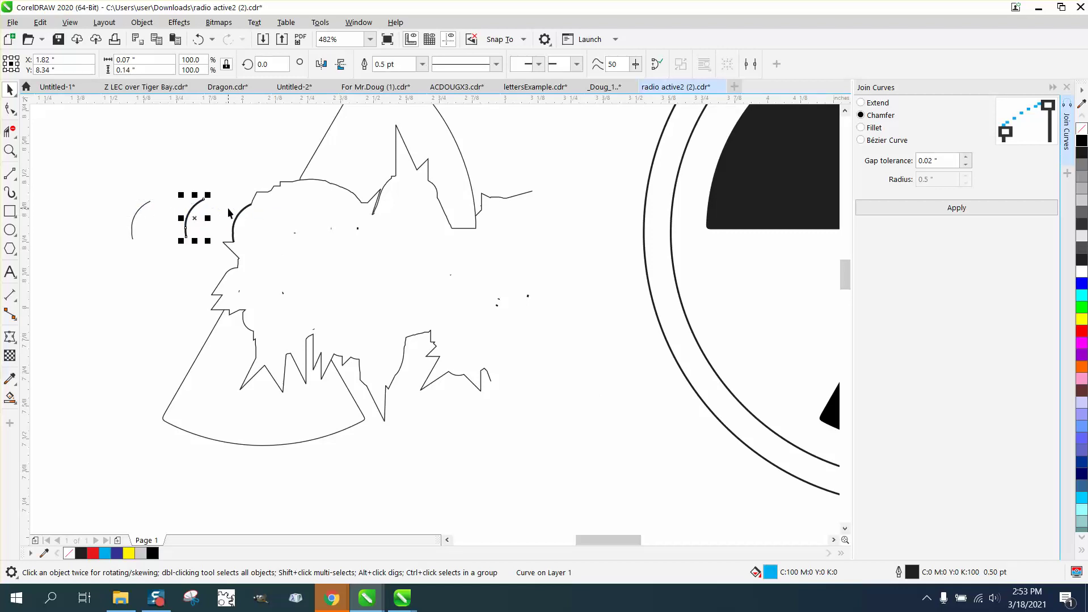
{"action": "left_click", "coordinate": [199, 40]}
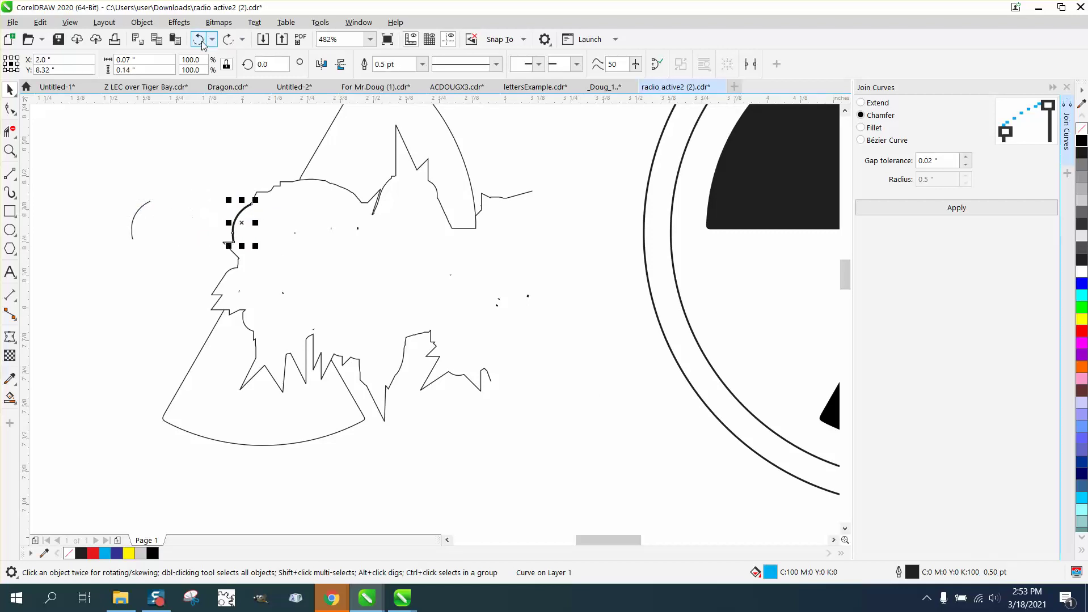
{"action": "left_click", "coordinate": [199, 40]}
- Delete one stacked copy of the short arc, then delete the next copy and undo that deletion
{"action": "key", "text": "Delete"}
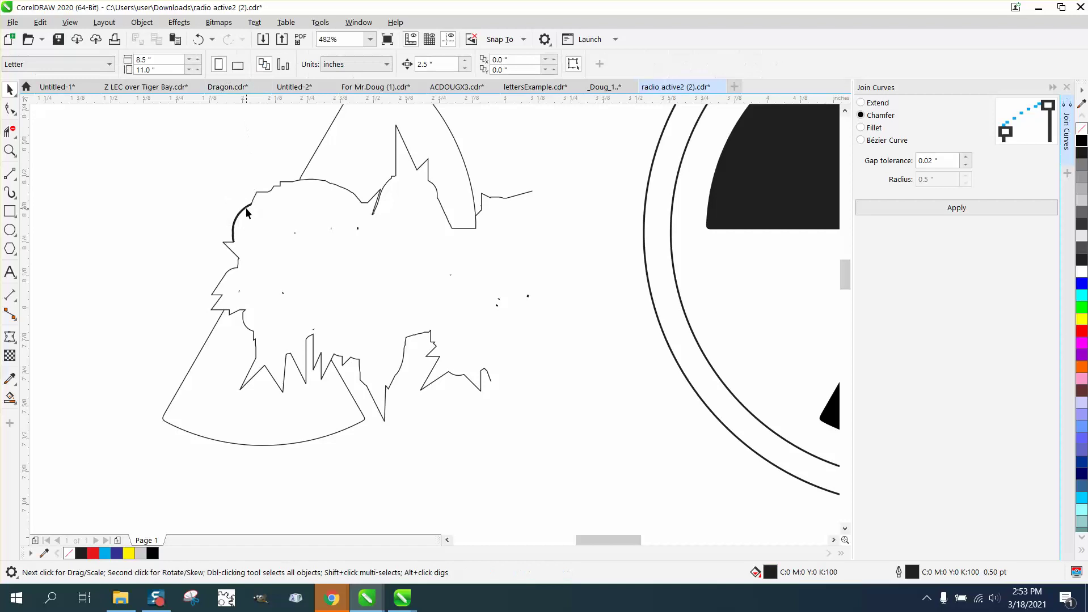
{"action": "left_click", "coordinate": [244, 212]}
{"action": "key", "text": "Delete"}
{"action": "left_click", "coordinate": [199, 40]}
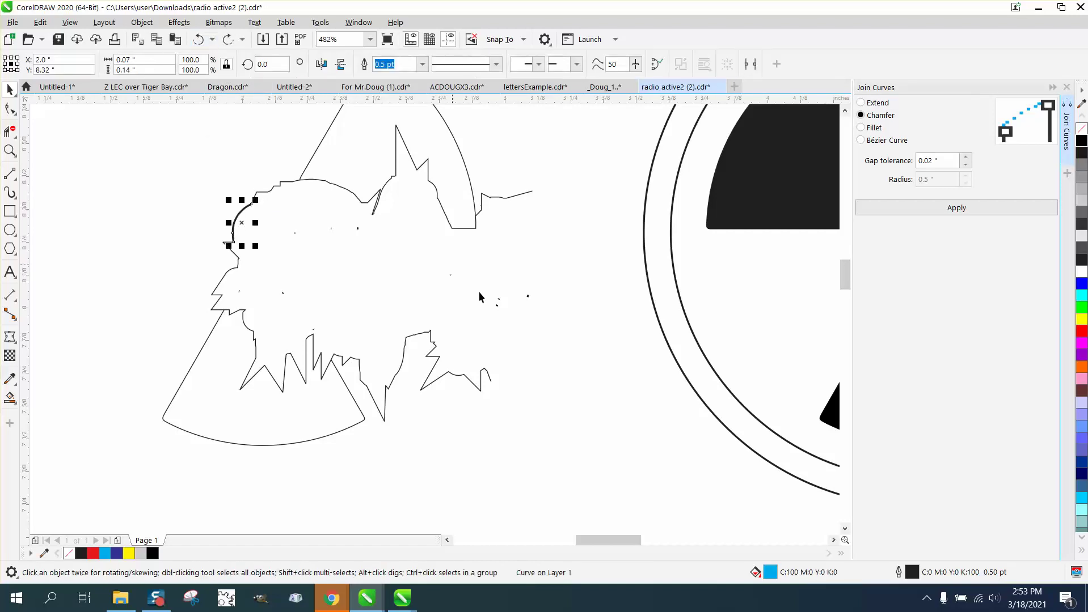
- Set the outline width of the remaining short thick arc on the jagged curve to Hairline
{"action": "double_click", "coordinate": [910, 573]}
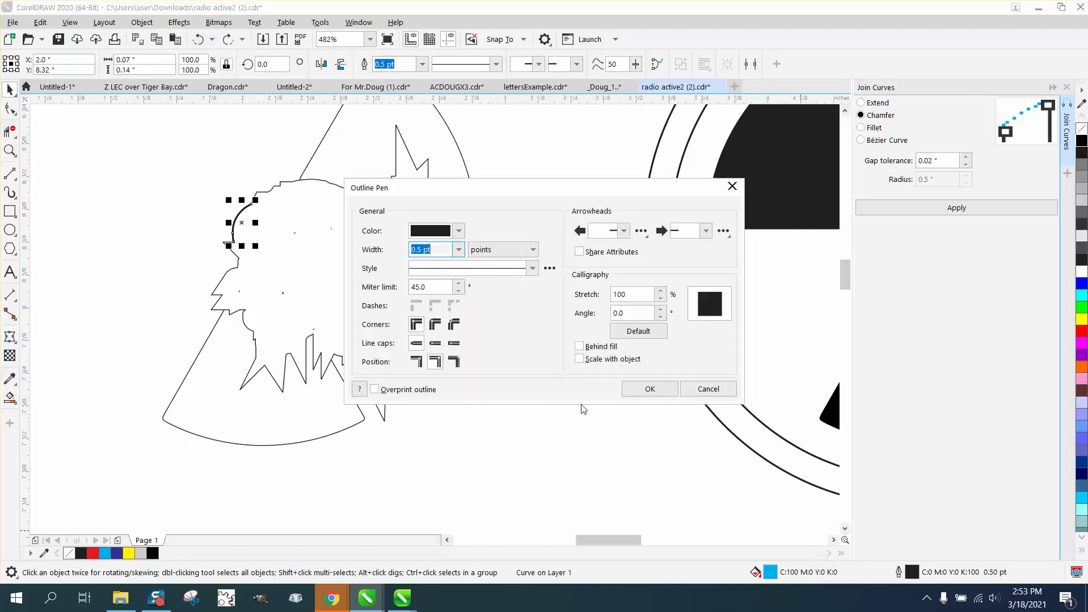
{"action": "left_click", "coordinate": [459, 250]}
{"action": "left_click", "coordinate": [445, 274]}
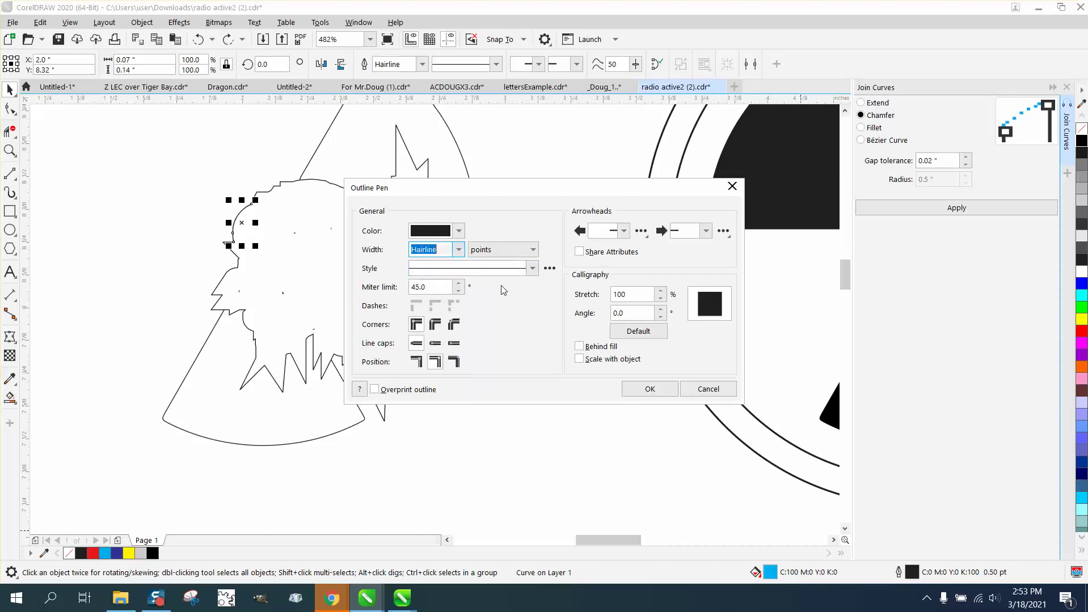
{"action": "left_click", "coordinate": [646, 390]}
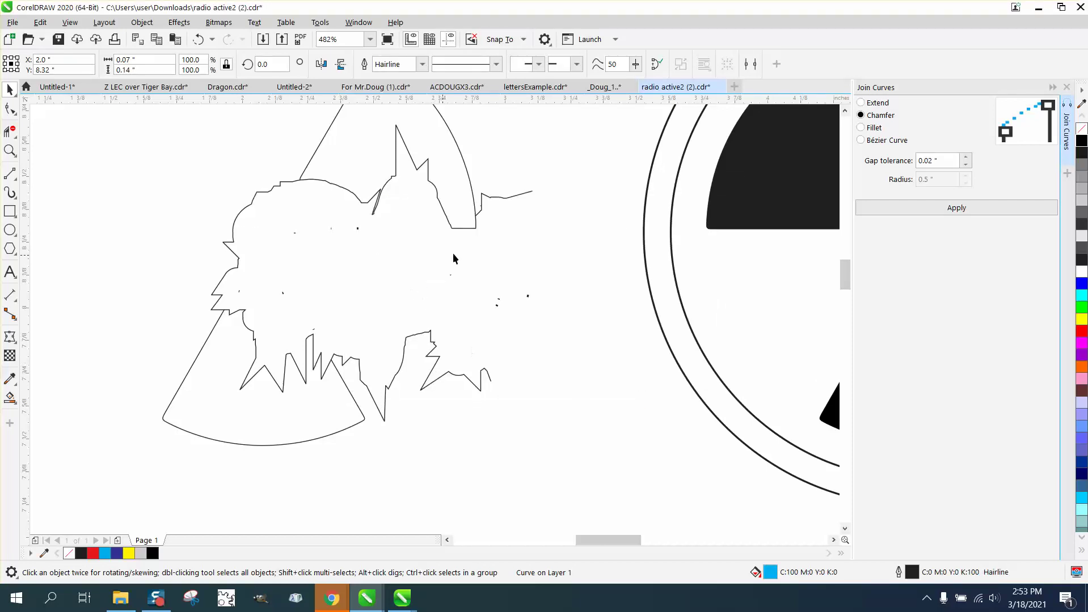
- Weld all the jagged outline pieces and specks beside the ringed symbol into a single curve
{"action": "scroll", "coordinate": [475, 275], "scroll_direction": "down", "scroll_amount": 3}
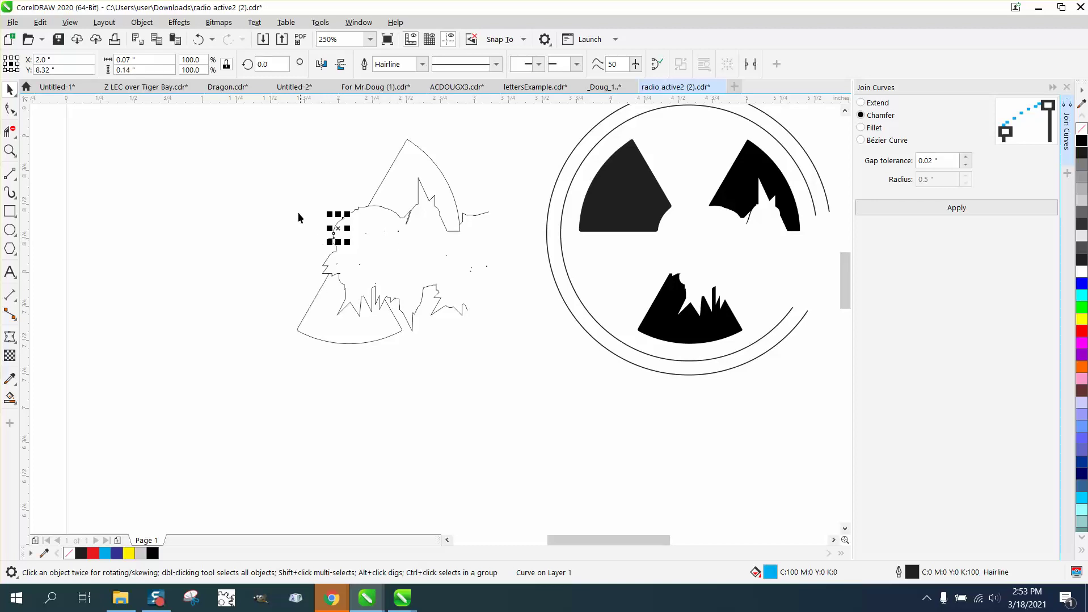
{"action": "mouse_move", "coordinate": [254, 117]}
{"action": "left_mouse_down"}
{"action": "mouse_move", "coordinate": [340, 267]}
{"action": "mouse_move", "coordinate": [532, 363]}
{"action": "left_mouse_up"}
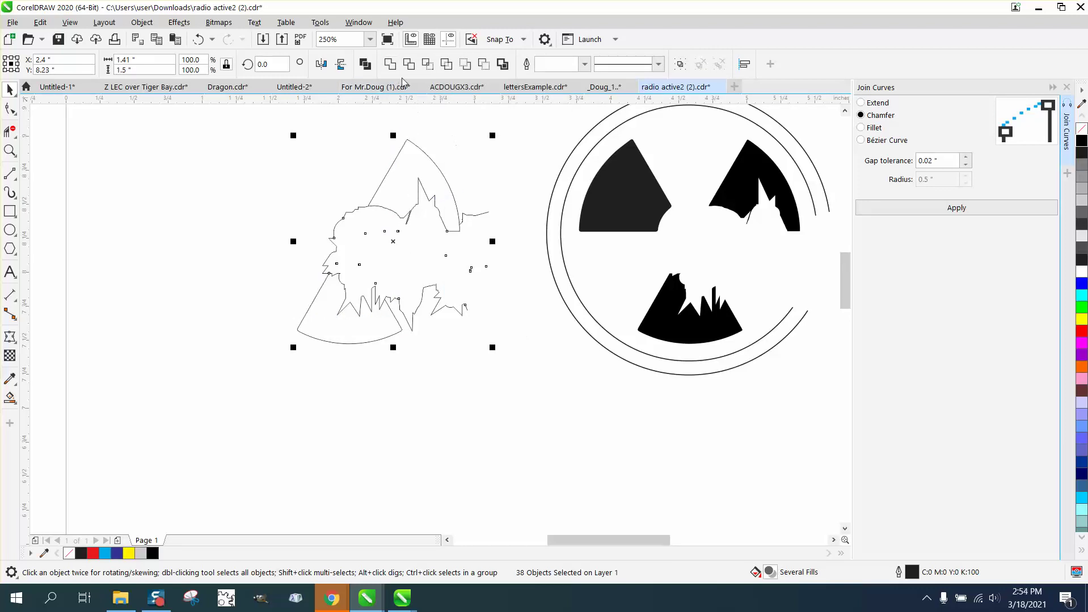
{"action": "left_click", "coordinate": [390, 64]}
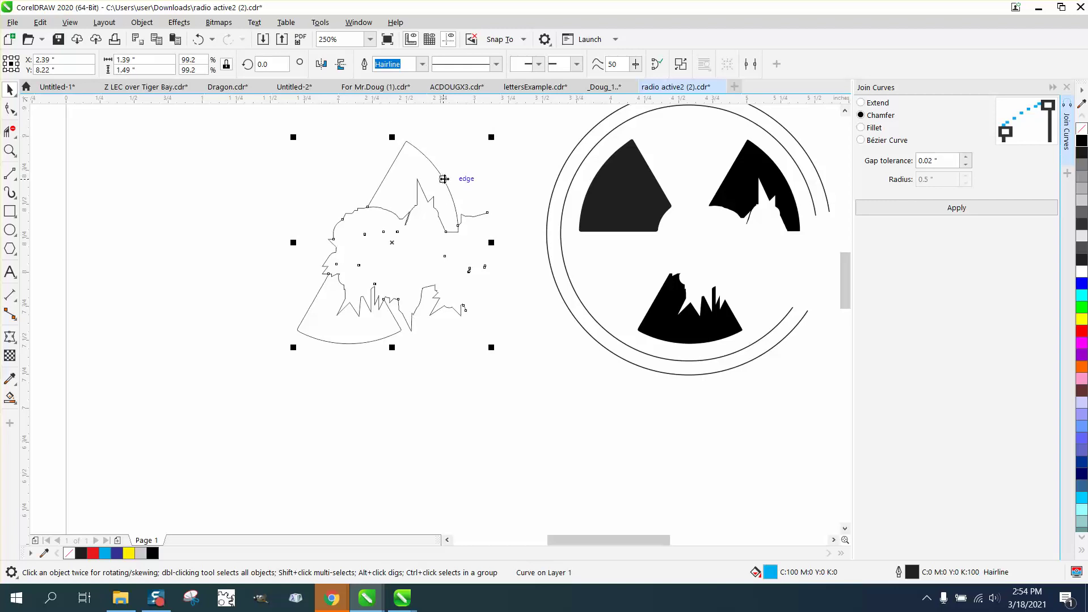
- Move the welded jagged curve 2.5 inches to the left and undo the move
{"action": "key", "text": "Left"}
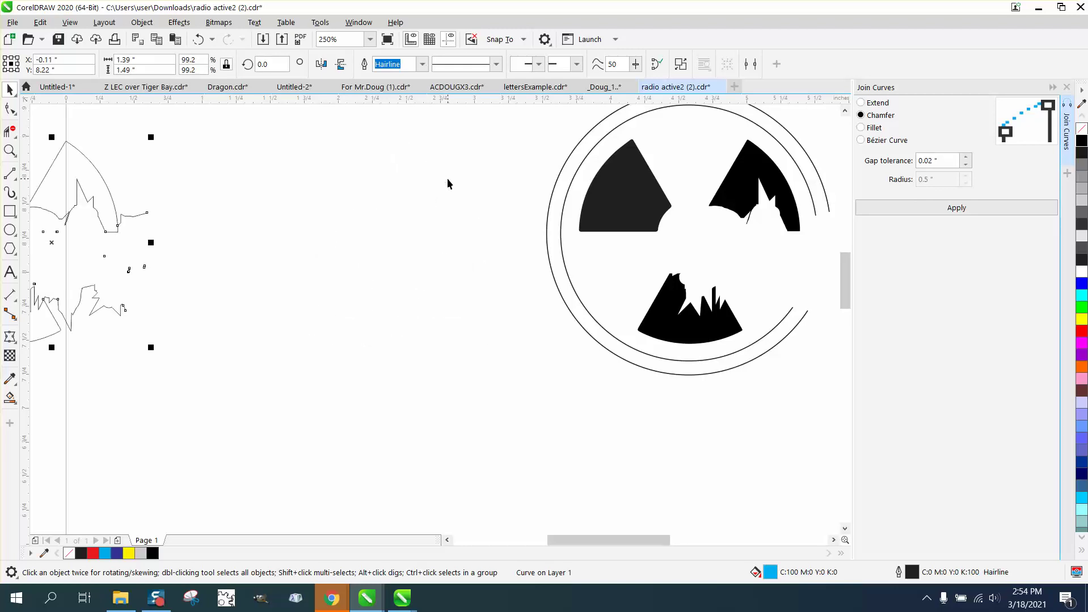
{"action": "key", "text": "Right"}
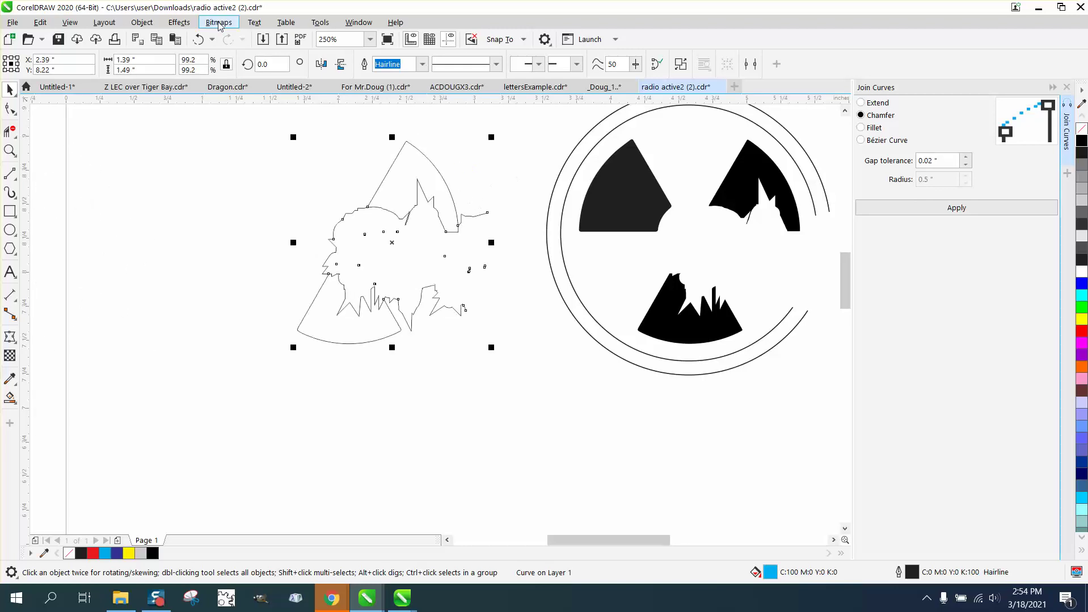
{"action": "left_click", "coordinate": [199, 39]}
{"action": "left_click", "coordinate": [198, 39]}
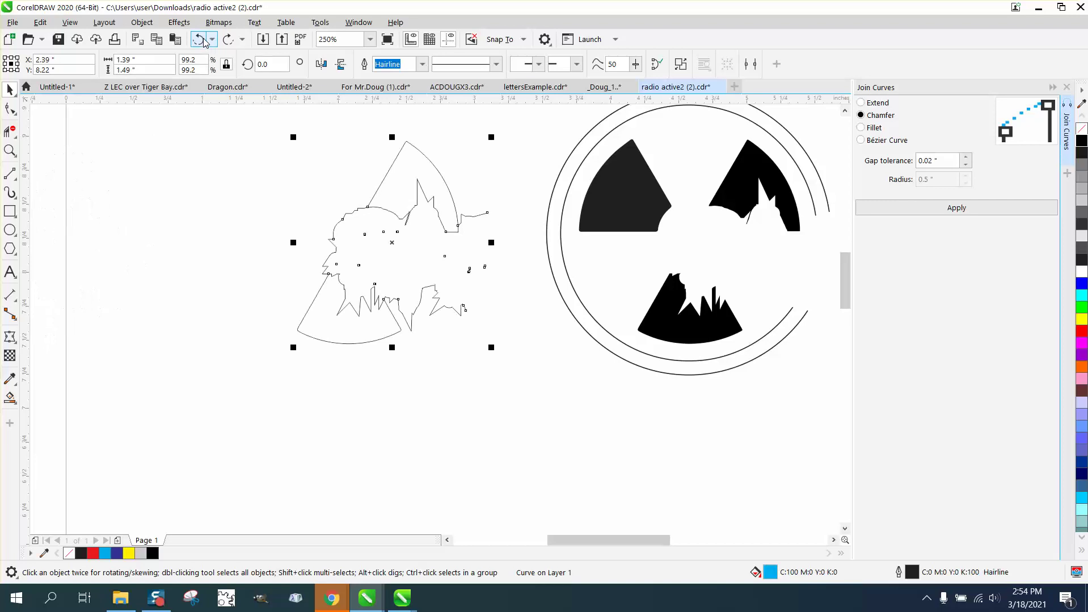
{"action": "left_click", "coordinate": [438, 153]}
{"action": "left_click", "coordinate": [430, 164]}
{"action": "key", "text": "ctrl+shift+z"}
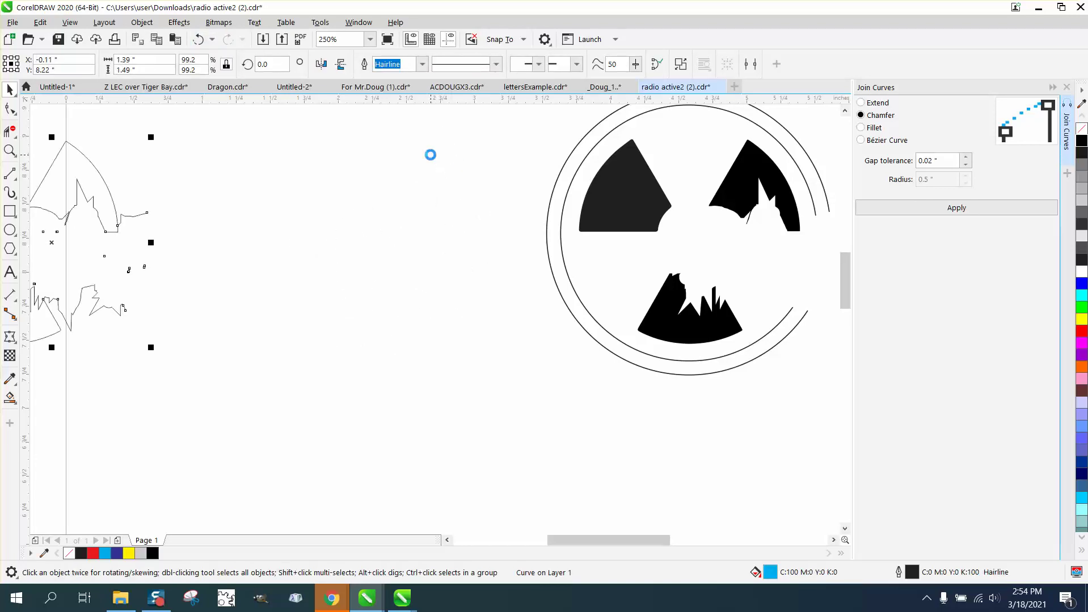
{"action": "key", "text": "ctrl+z"}
- Break the welded jagged curve apart into separate pieces and deselect them
{"action": "left_click", "coordinate": [141, 22]}
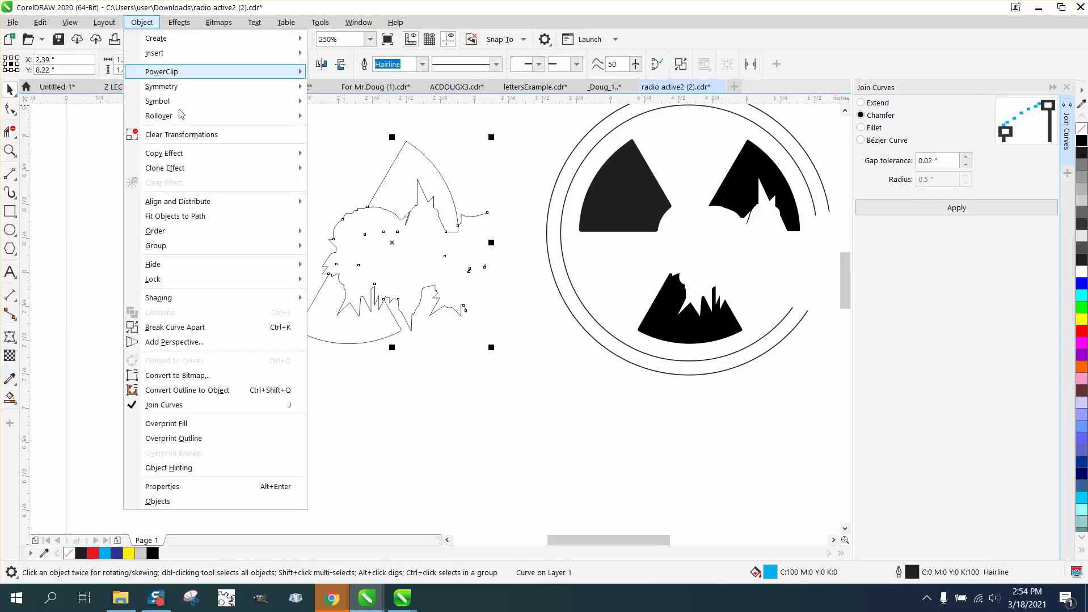
{"action": "left_click", "coordinate": [197, 327]}
{"action": "left_click", "coordinate": [328, 192]}
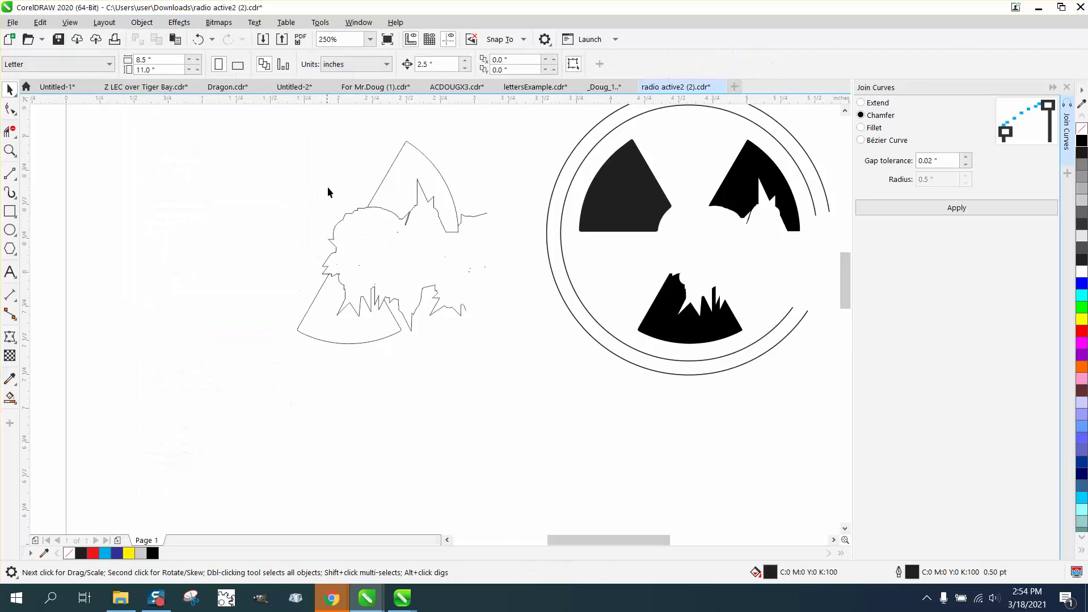
- Move the upper wedge outline, the jagged top curve, the short arc and the small upper fragment 2.5 inches left
{"action": "left_click", "coordinate": [383, 181]}
{"action": "key", "text": "shift+Left"}
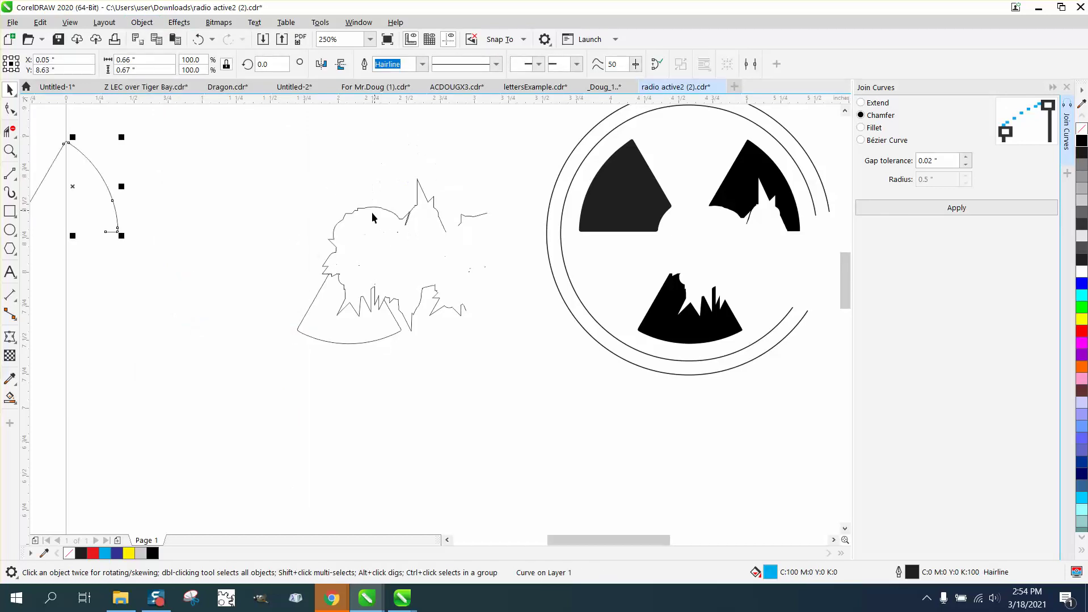
{"action": "left_click", "coordinate": [366, 210]}
{"action": "key", "text": "ctrl+r"}
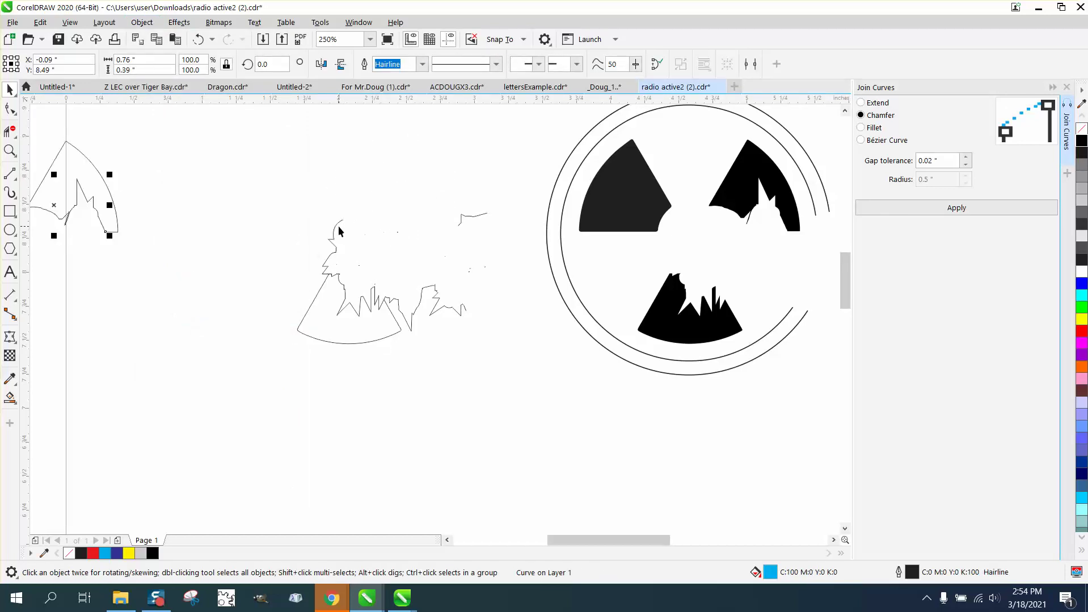
{"action": "left_click", "coordinate": [337, 229]}
{"action": "key", "text": "ctrl+r"}
{"action": "left_click", "coordinate": [466, 221]}
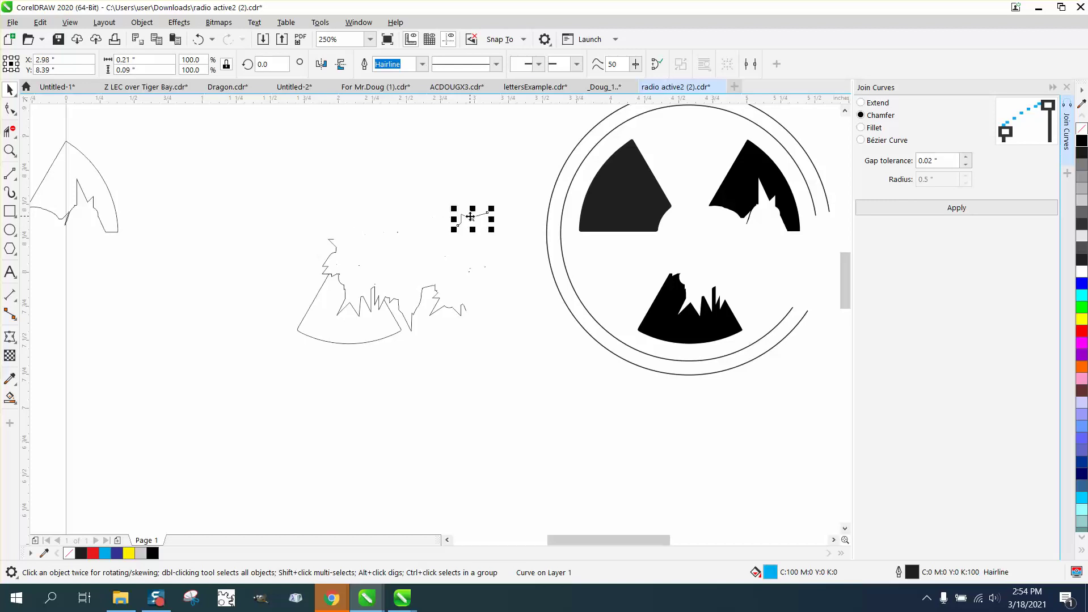
{"action": "key", "text": "ctrl+r"}
- Move the lower jagged curves and wedge outline 2.5 inches left, and delete all the specks left behind
{"action": "left_click", "coordinate": [440, 308]}
{"action": "key", "text": "ctrl+r"}
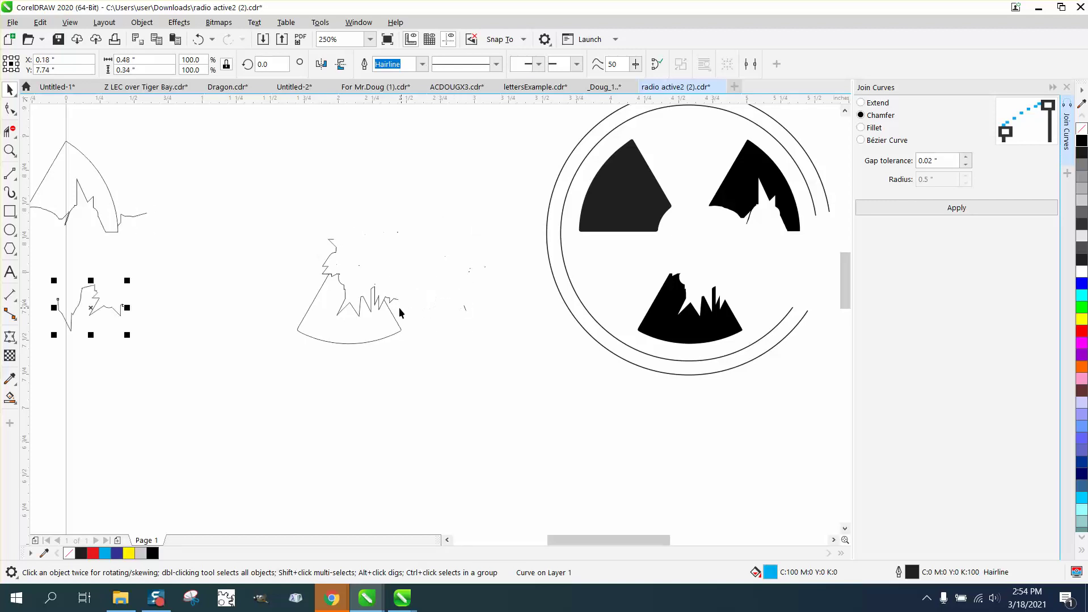
{"action": "left_click", "coordinate": [388, 311]}
{"action": "key", "text": "ctrl+r"}
{"action": "left_click", "coordinate": [382, 302]}
{"action": "key", "text": "ctrl+r"}
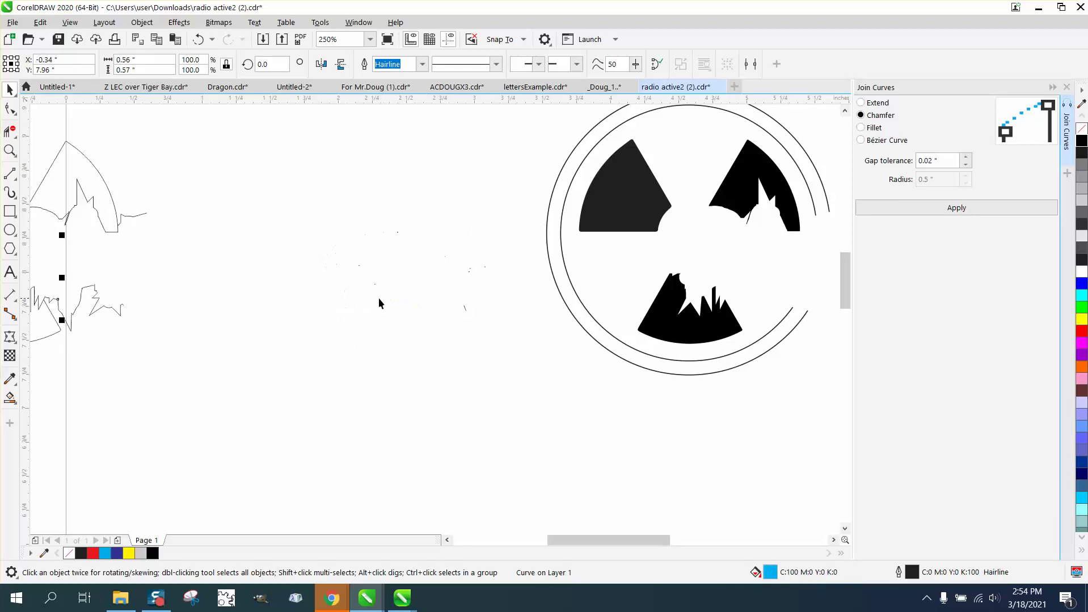
{"action": "left_click_drag", "start_coordinate": [259, 146], "coordinate": [504, 330]}
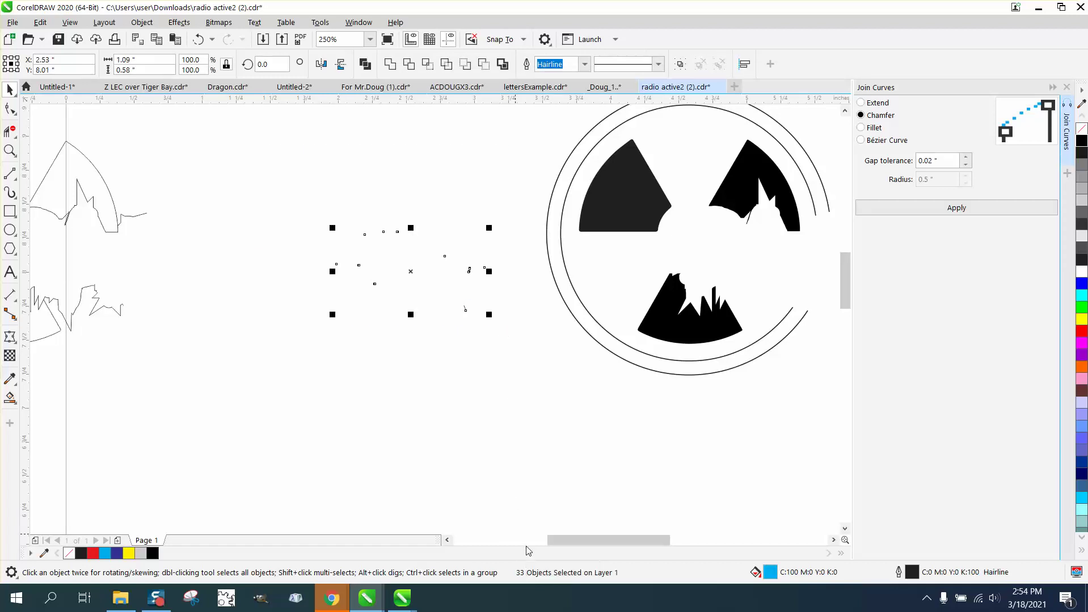
{"action": "key", "text": "Delete"}
- Weld the separated outline pieces into one curve and move it 5 inches right onto the ringed symbol
{"action": "scroll", "coordinate": [383, 404], "scroll_direction": "down", "scroll_amount": 2}
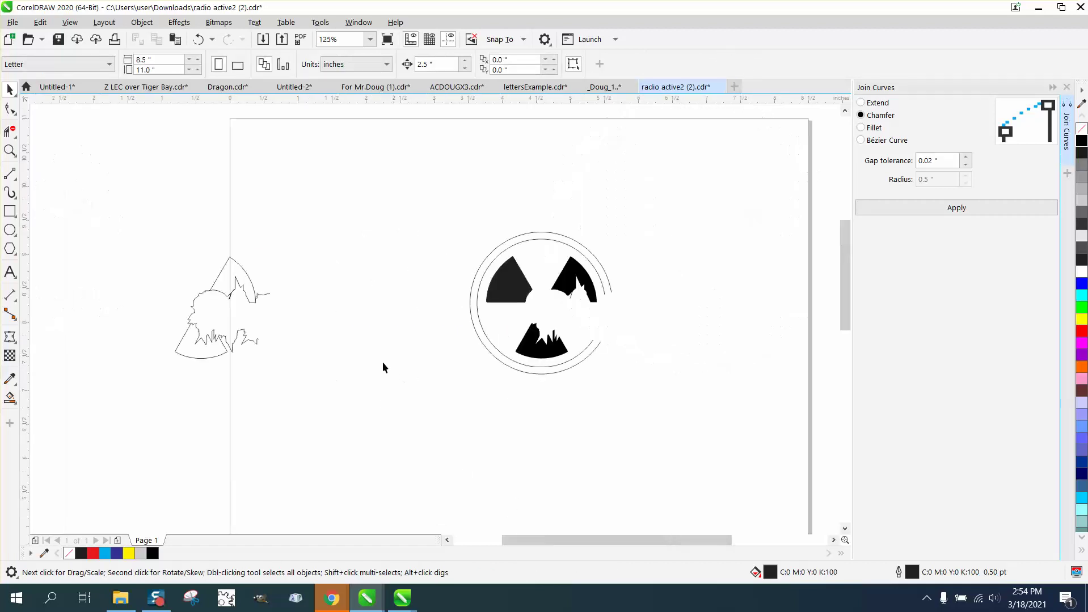
{"action": "left_click_drag", "start_coordinate": [295, 373], "coordinate": [309, 384]}
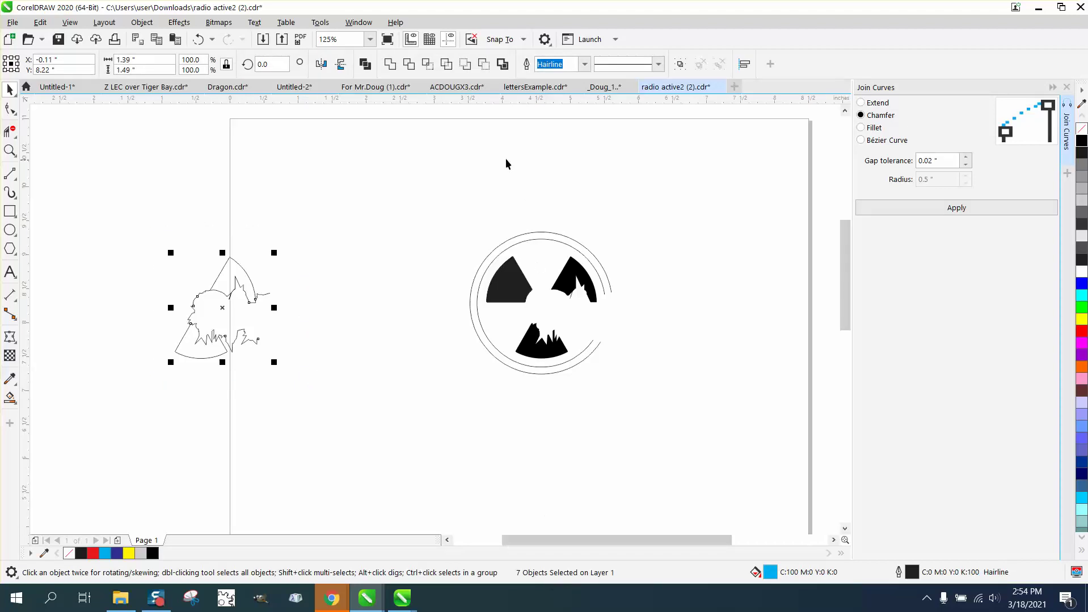
{"action": "left_click", "coordinate": [391, 65]}
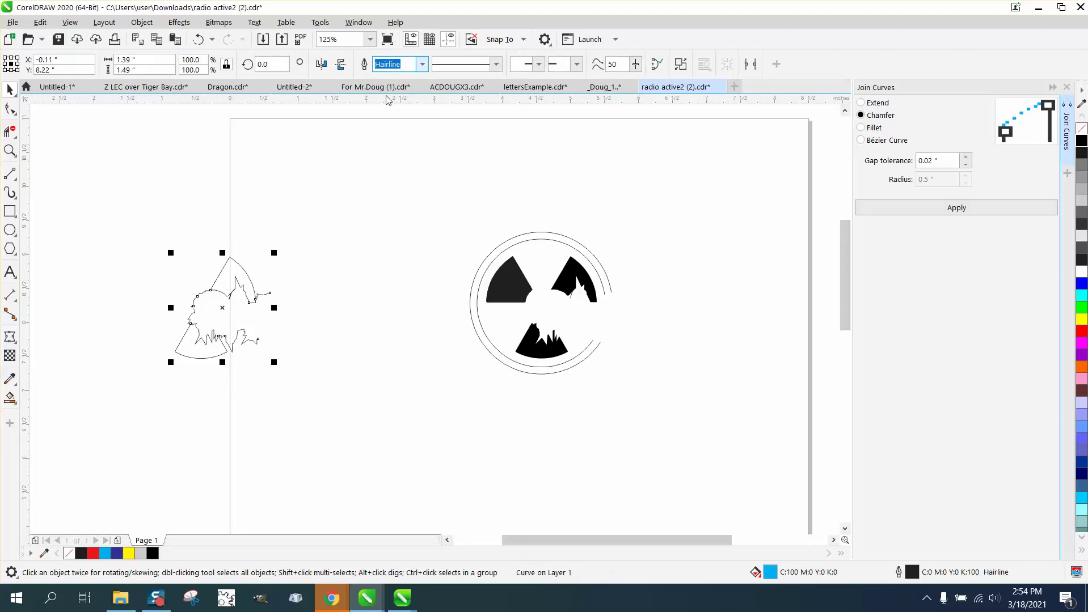
{"action": "key", "text": "Right"}
{"action": "key", "text": "Right"}
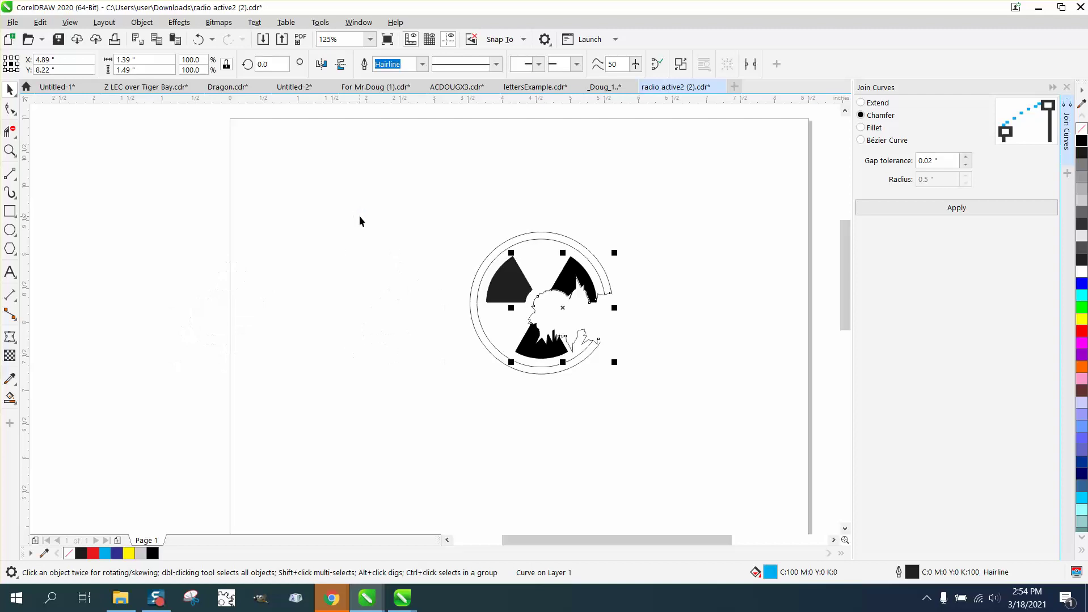
- Examine how the welded jagged outline fits the filled wedges and the open ends of the outer ring
{"action": "left_click", "coordinate": [9, 151]}
{"action": "left_click_drag", "start_coordinate": [422, 216], "coordinate": [718, 442]}
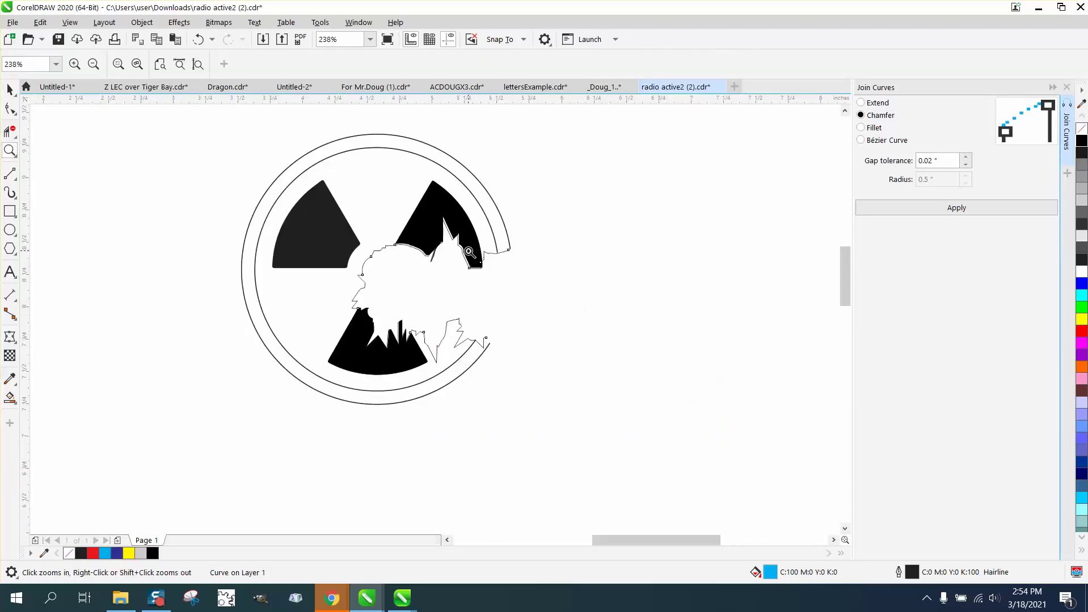
{"action": "left_click", "coordinate": [12, 88]}
{"action": "left_click", "coordinate": [73, 111]}
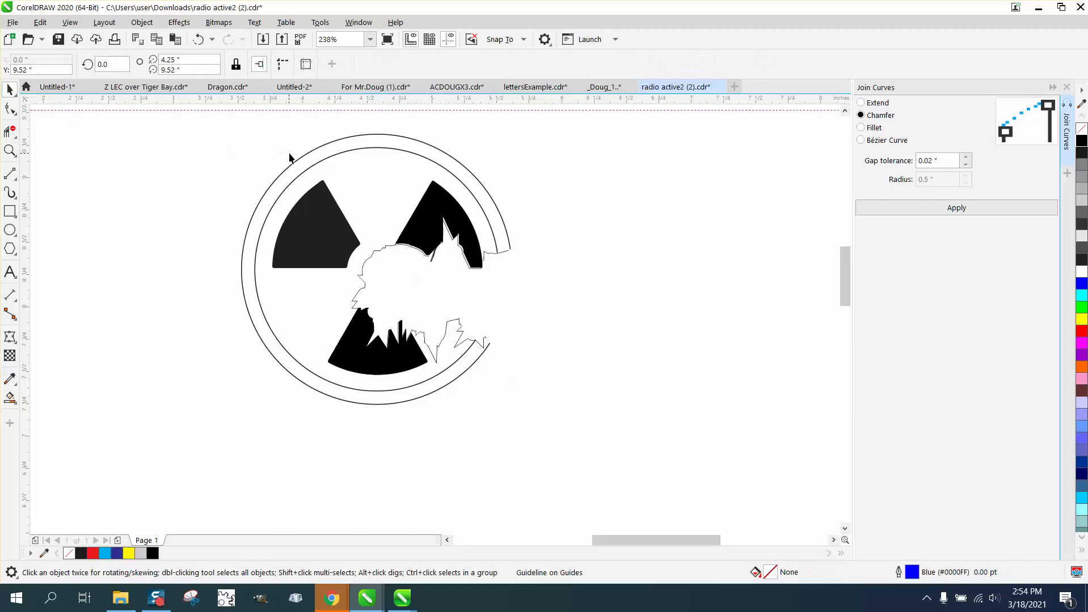
{"action": "left_click", "coordinate": [296, 160]}
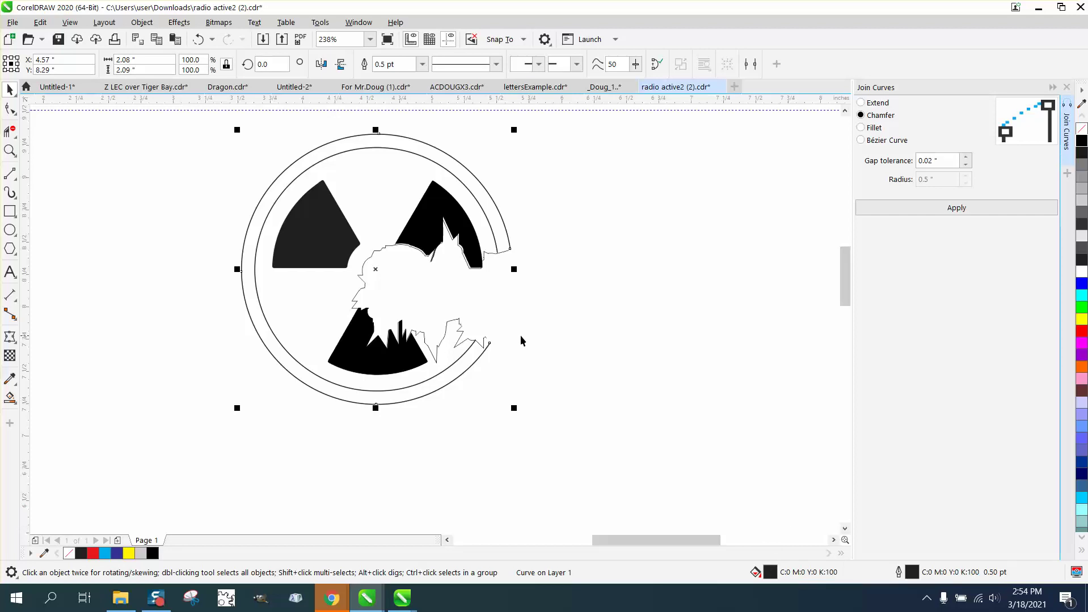
{"action": "scroll", "coordinate": [516, 311], "scroll_direction": "down", "scroll_amount": 2}
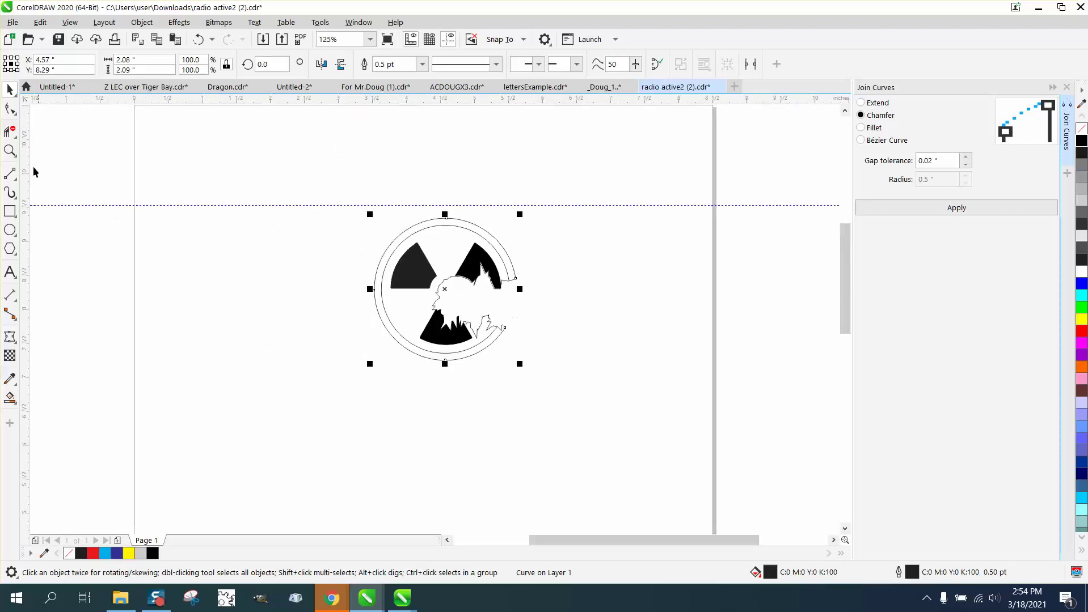
{"action": "left_click", "coordinate": [10, 150]}
{"action": "left_click_drag", "start_coordinate": [376, 217], "coordinate": [607, 419]}
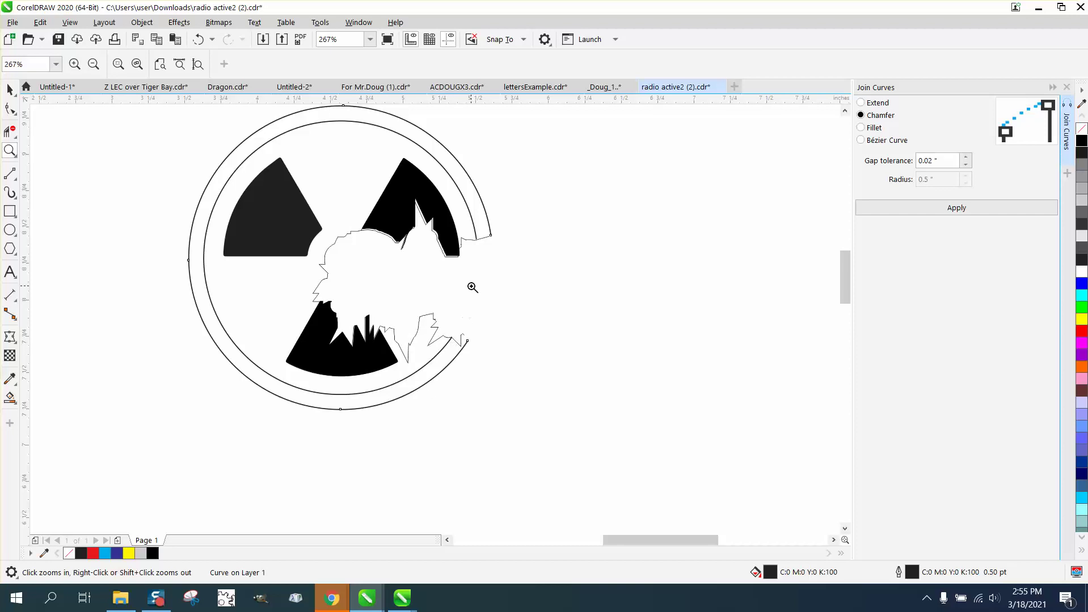
{"action": "scroll", "coordinate": [425, 274], "scroll_direction": "down", "scroll_amount": 2}
{"action": "scroll", "coordinate": [458, 282], "scroll_direction": "down", "scroll_amount": 2}
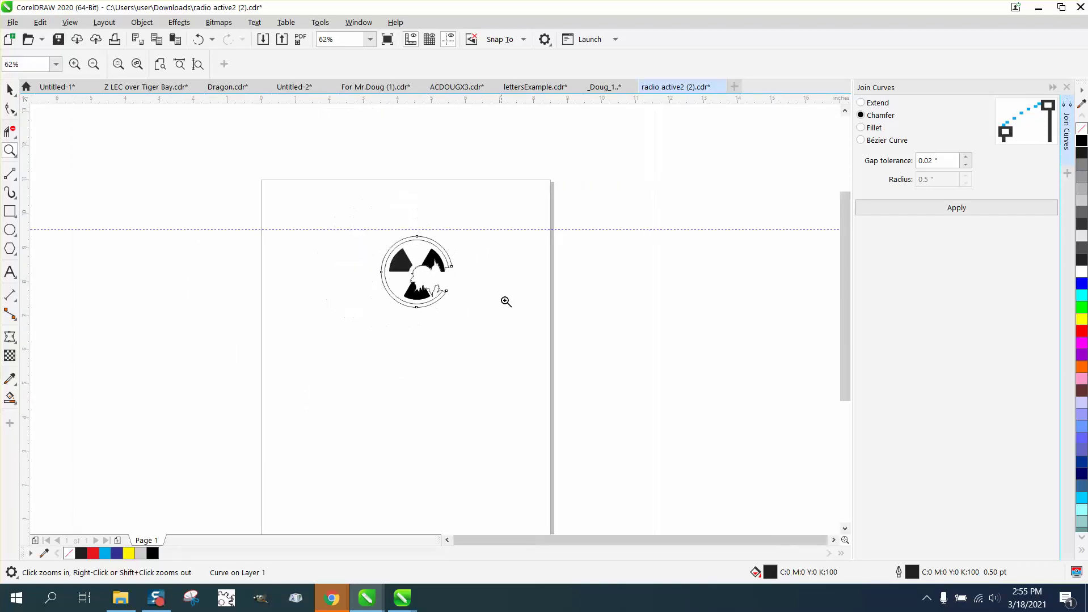
{"action": "scroll", "coordinate": [506, 301], "scroll_direction": "down", "scroll_amount": 2}
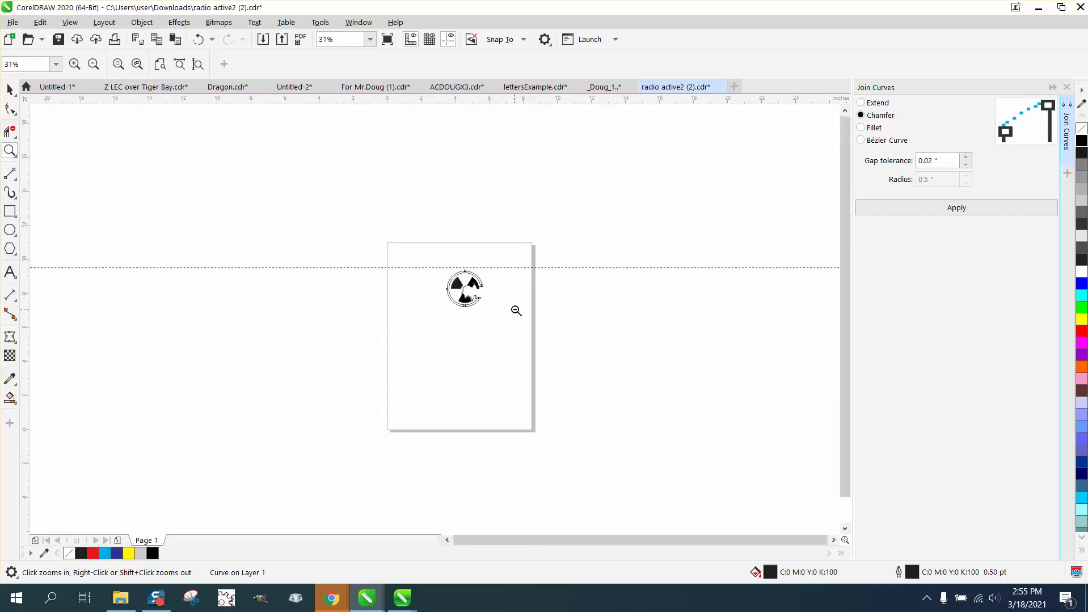